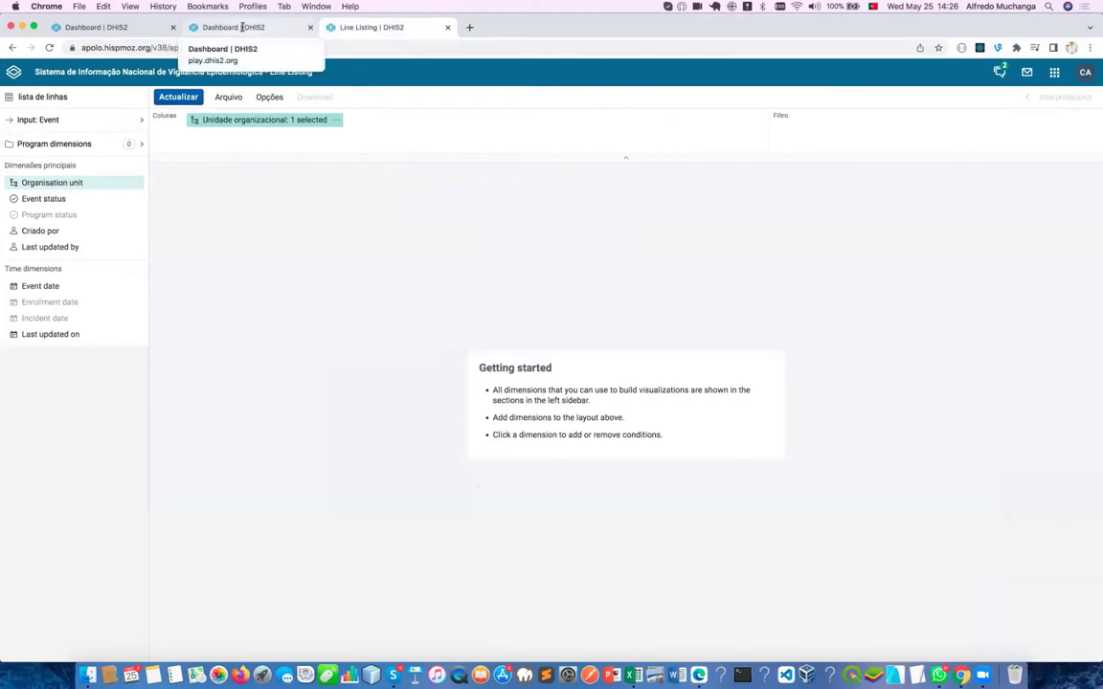
# Step: Switch to the DHIS2 demo dashboard, find and open the Capture app, and show the browser in full screen
pyautogui.click(241, 27)
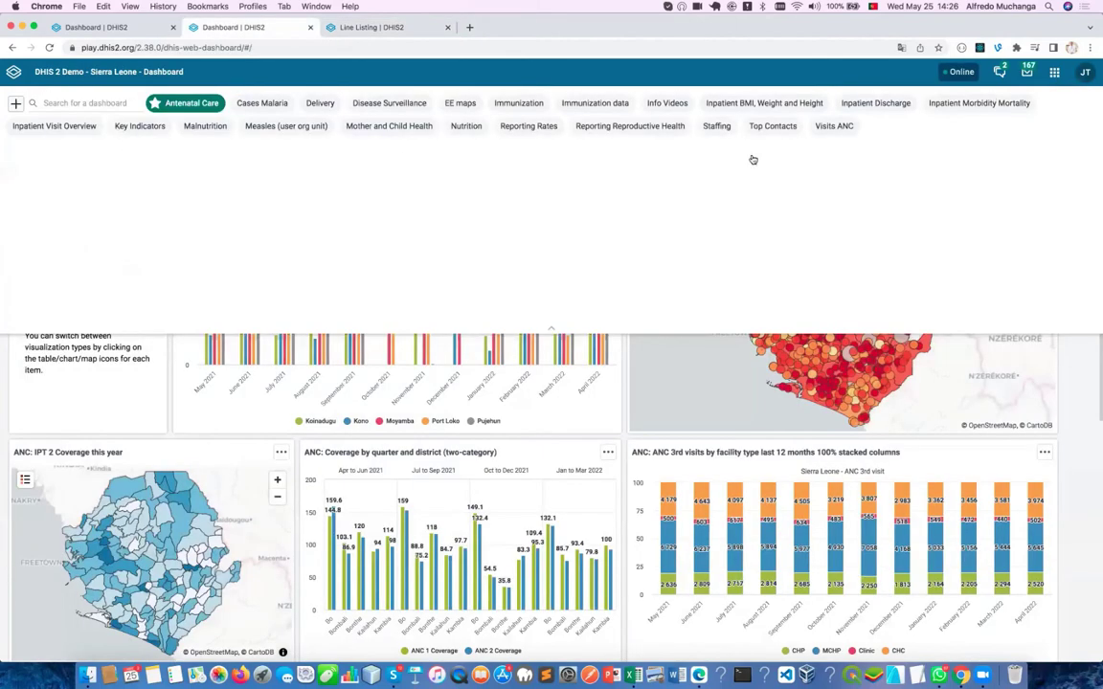
pyautogui.click(1054, 72)
pyautogui.write('cap')
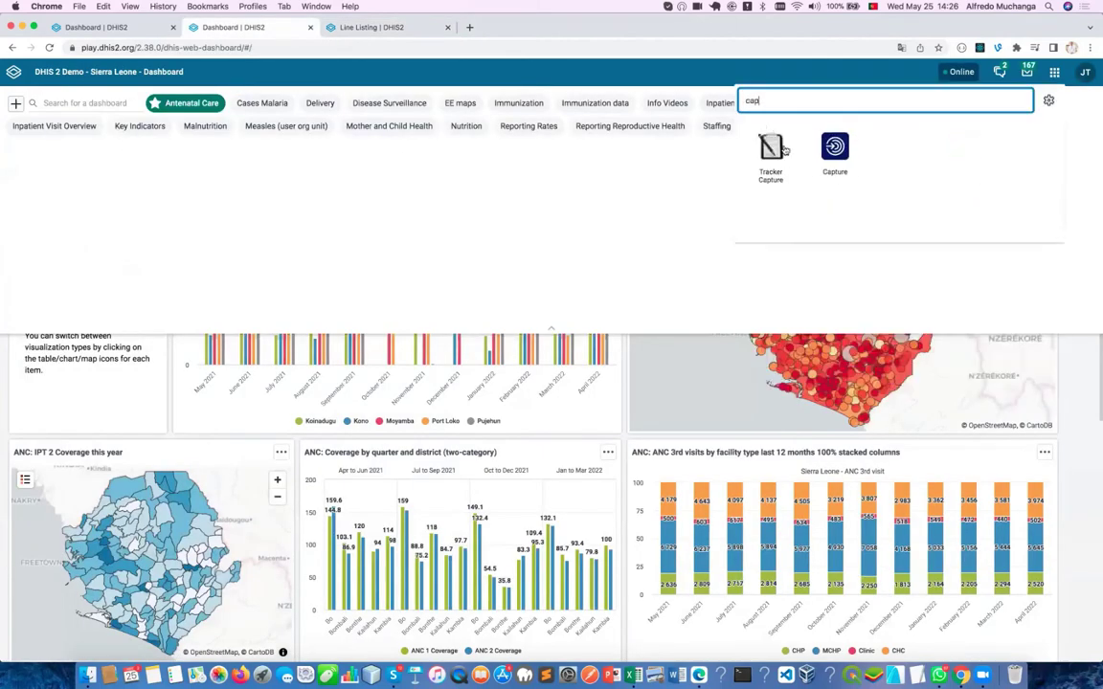
pyautogui.click(856, 152)
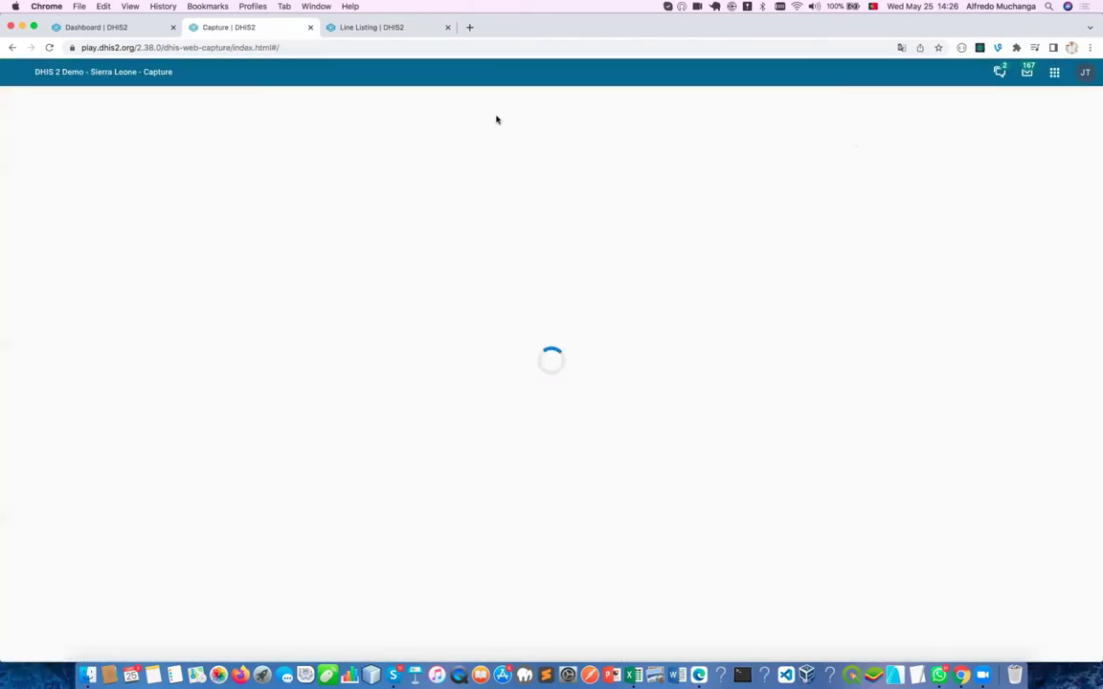
pyautogui.click(32, 28)
pyautogui.click(1054, 12)
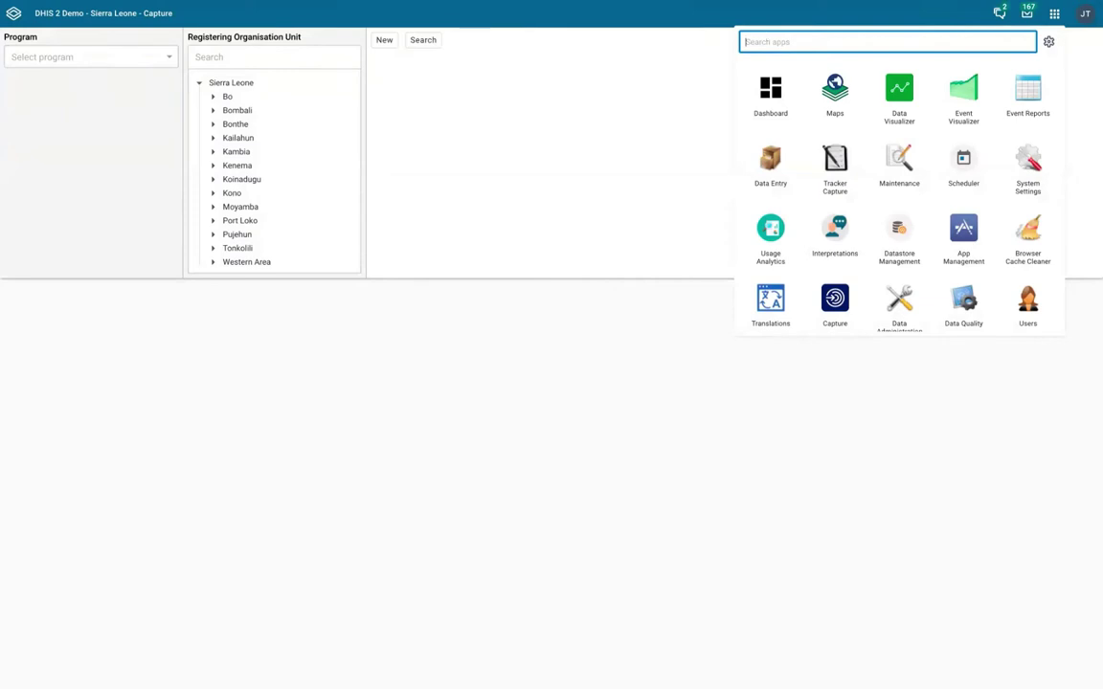
pyautogui.write('ca')
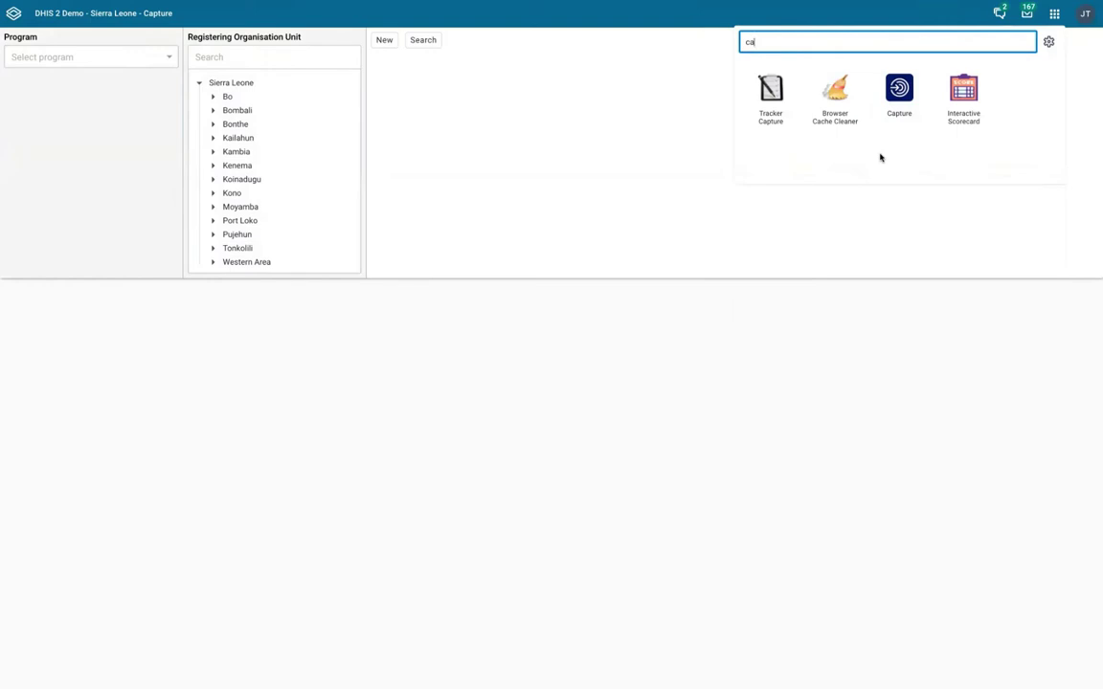
# Step: Select the Child Programme and the registering unit Blamawo MCHP under Bo > Baoma, and look through its enrollment list
pyautogui.moveTo(684, 35)
pyautogui.click(116, 54)
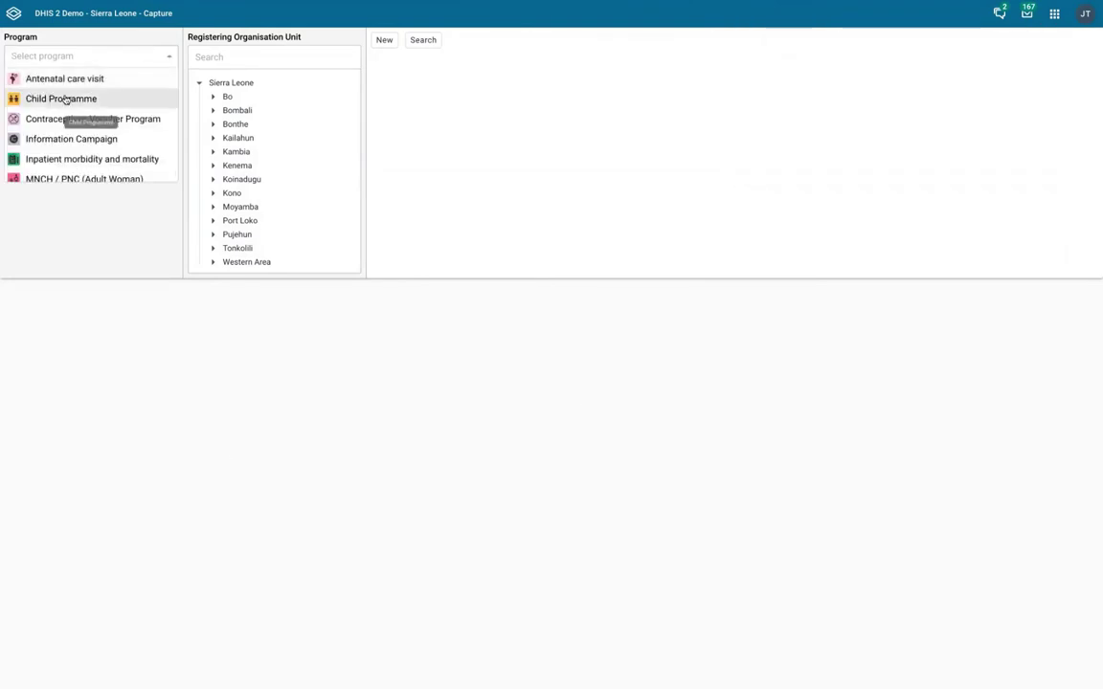
pyautogui.click(65, 99)
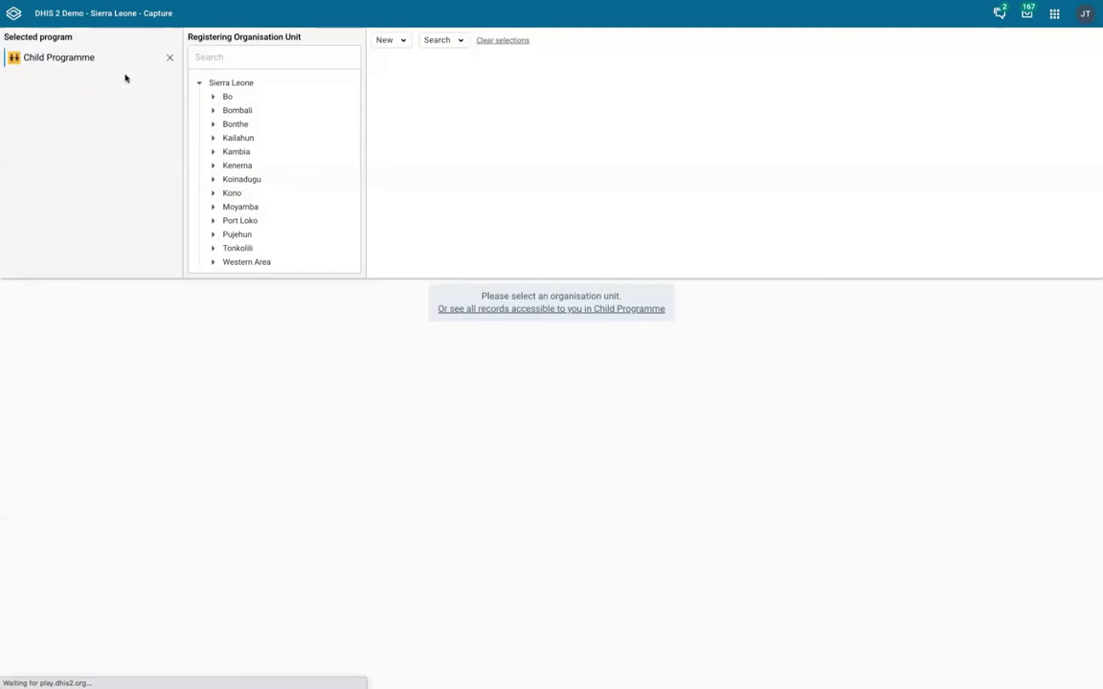
pyautogui.click(212, 98)
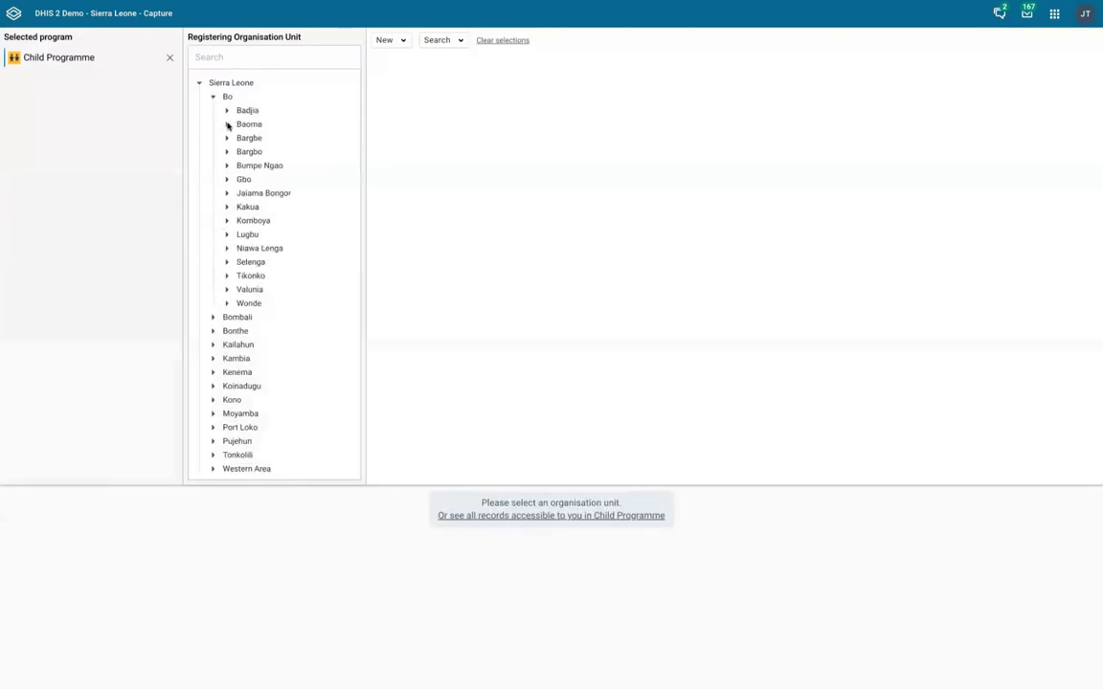
pyautogui.click(227, 124)
pyautogui.click(269, 153)
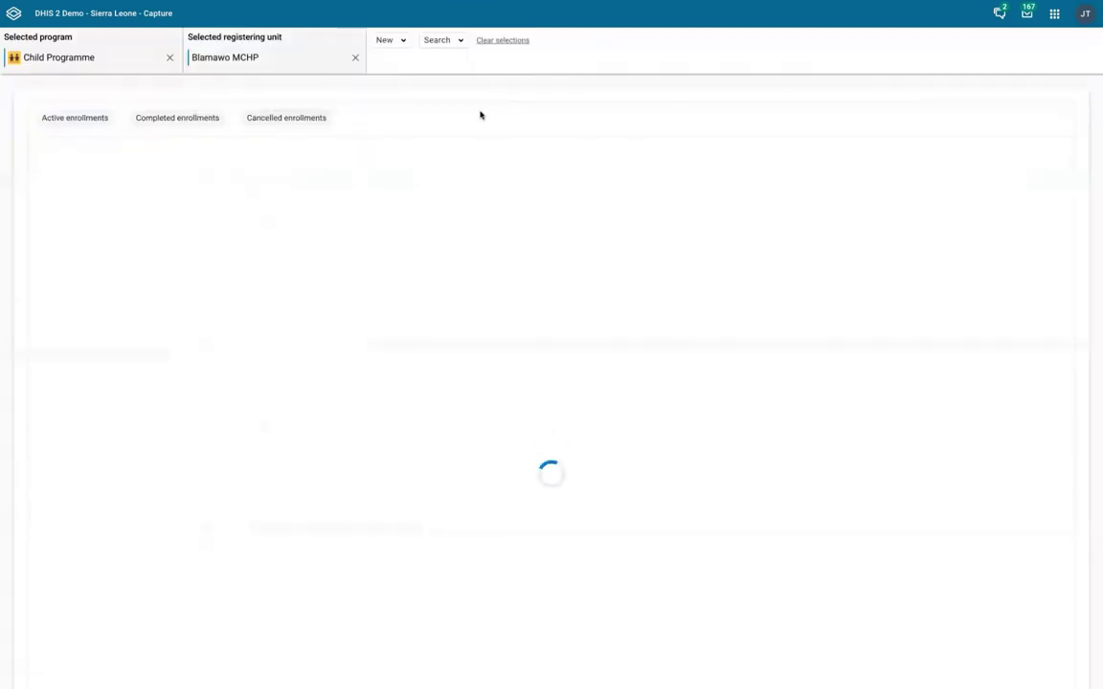
pyautogui.scroll(-1, 470, 253)
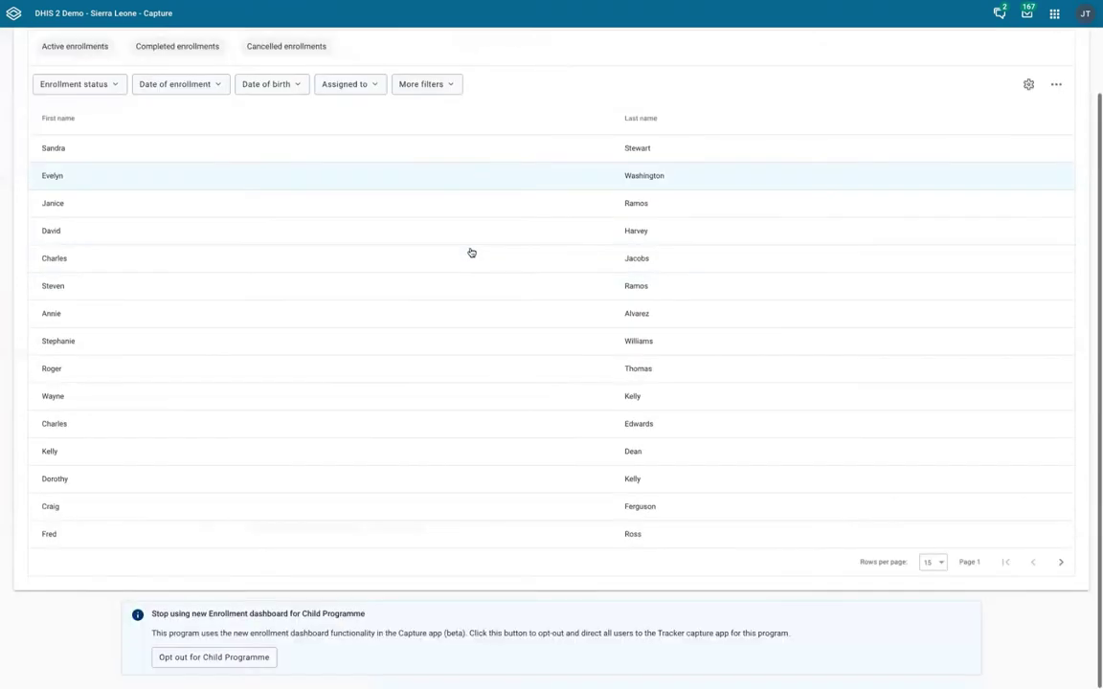
pyautogui.scroll(1, 470, 252)
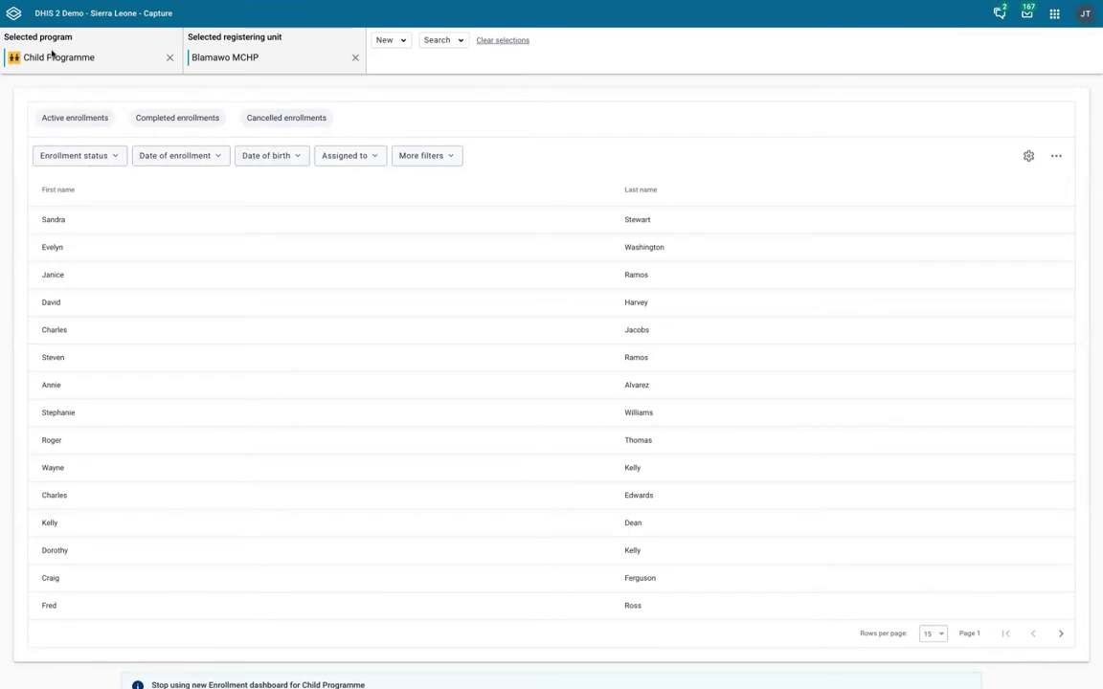
# Step: Filter the enrollment list by a date of birth within this month
pyautogui.click(251, 159)
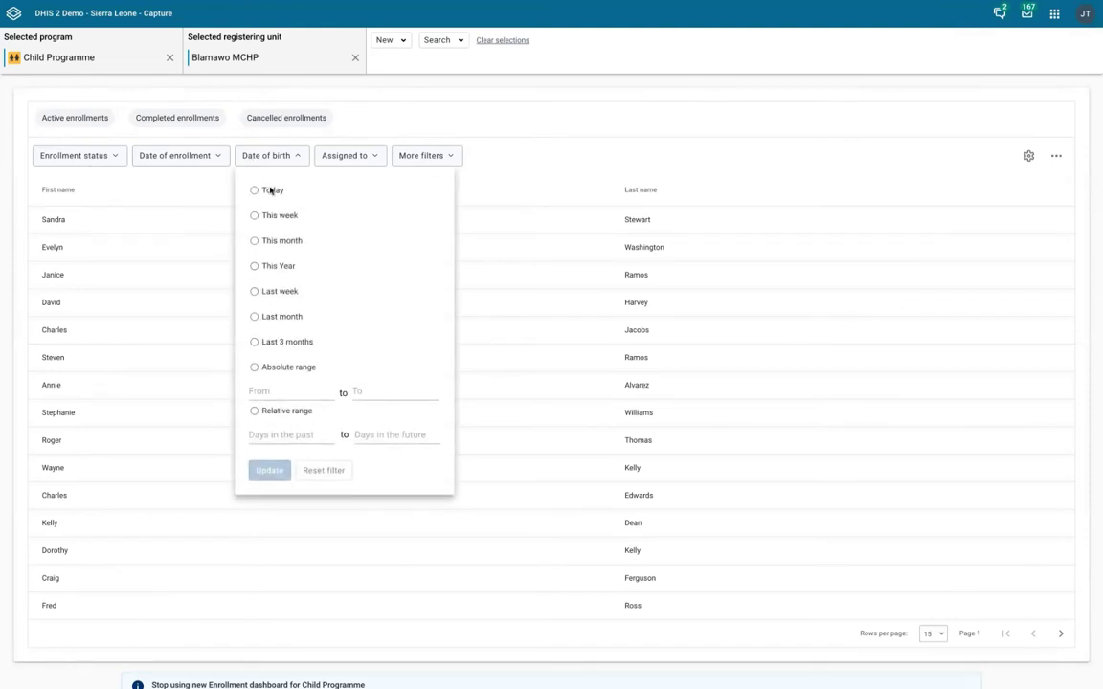
pyautogui.click(254, 240)
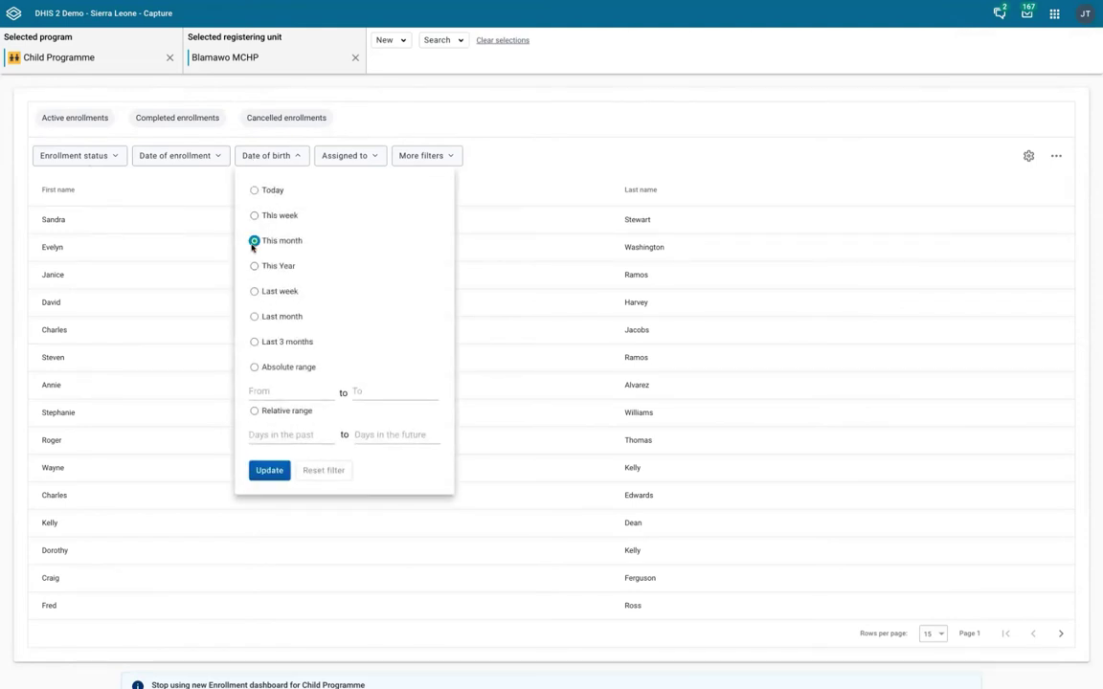
pyautogui.click(266, 471)
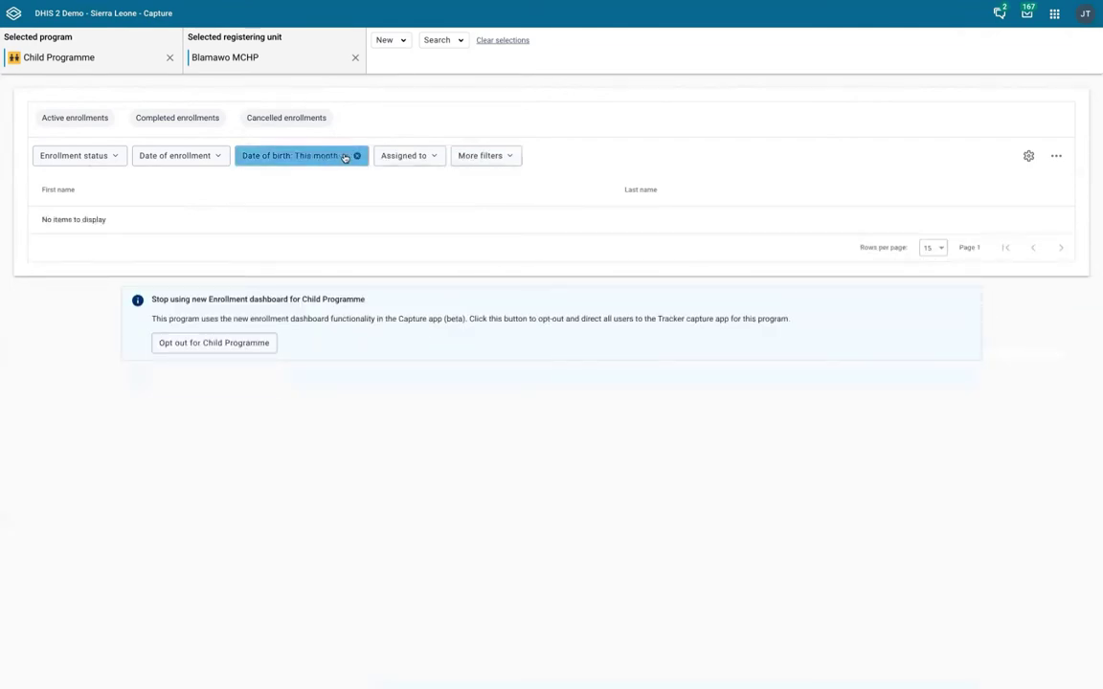
# Step: Set the date of birth filter to This Year and apply it to the list
pyautogui.click(307, 155)
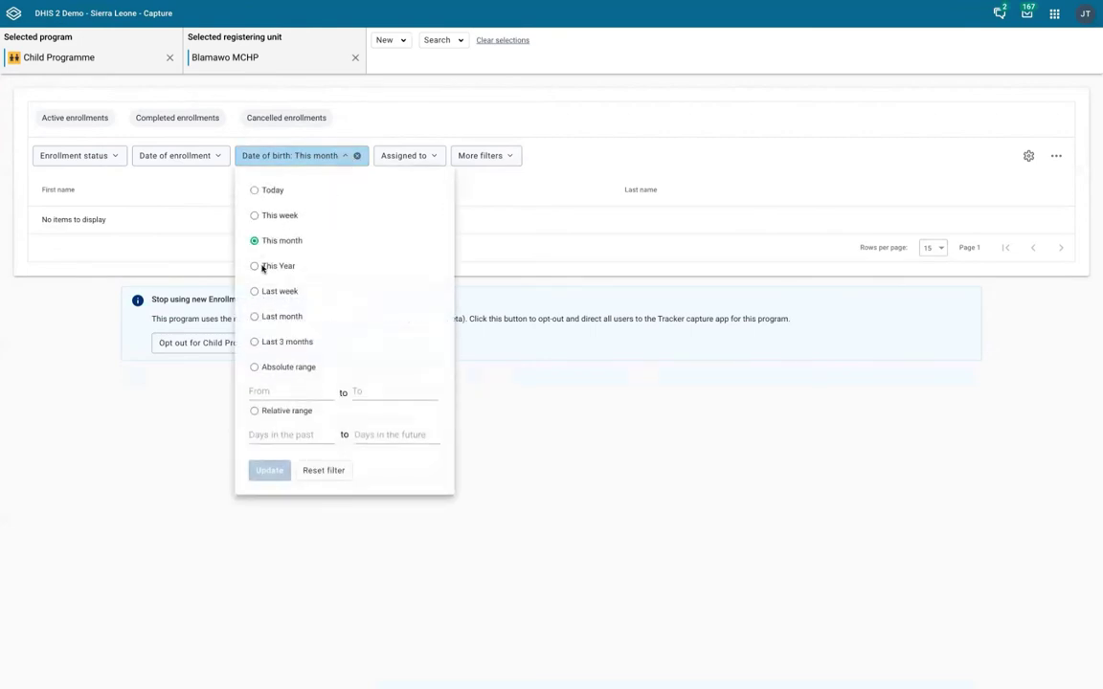
pyautogui.click(262, 267)
pyautogui.click(277, 470)
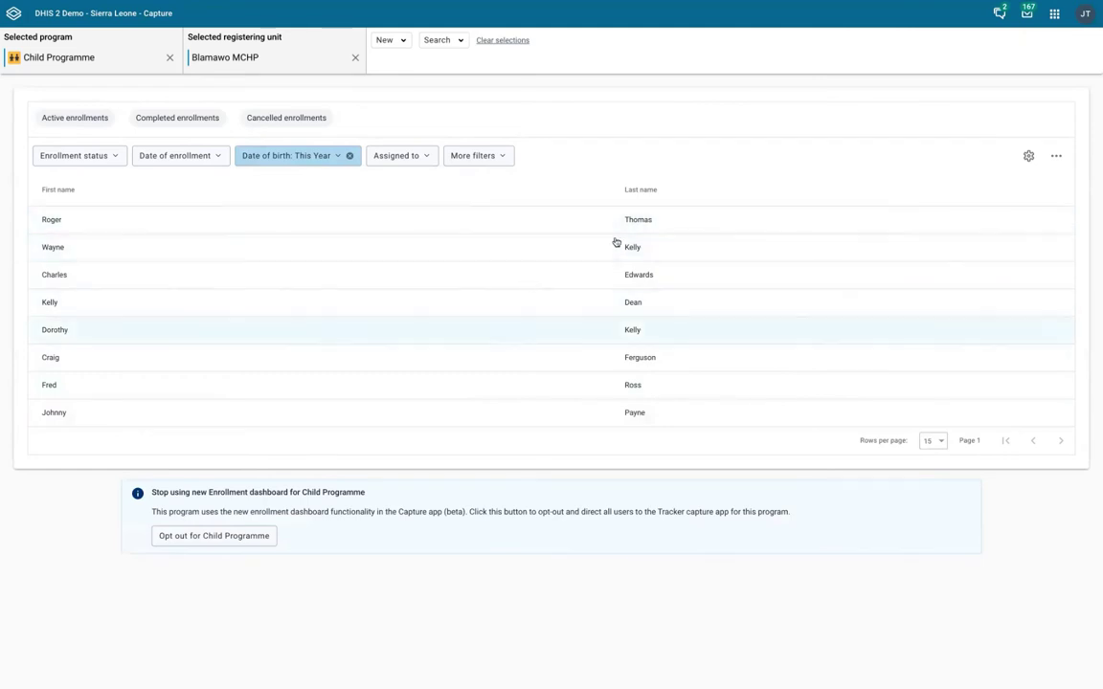
# Step: Add the Gender column to the enrollment table and save the column selection
pyautogui.click(1028, 157)
pyautogui.click(432, 424)
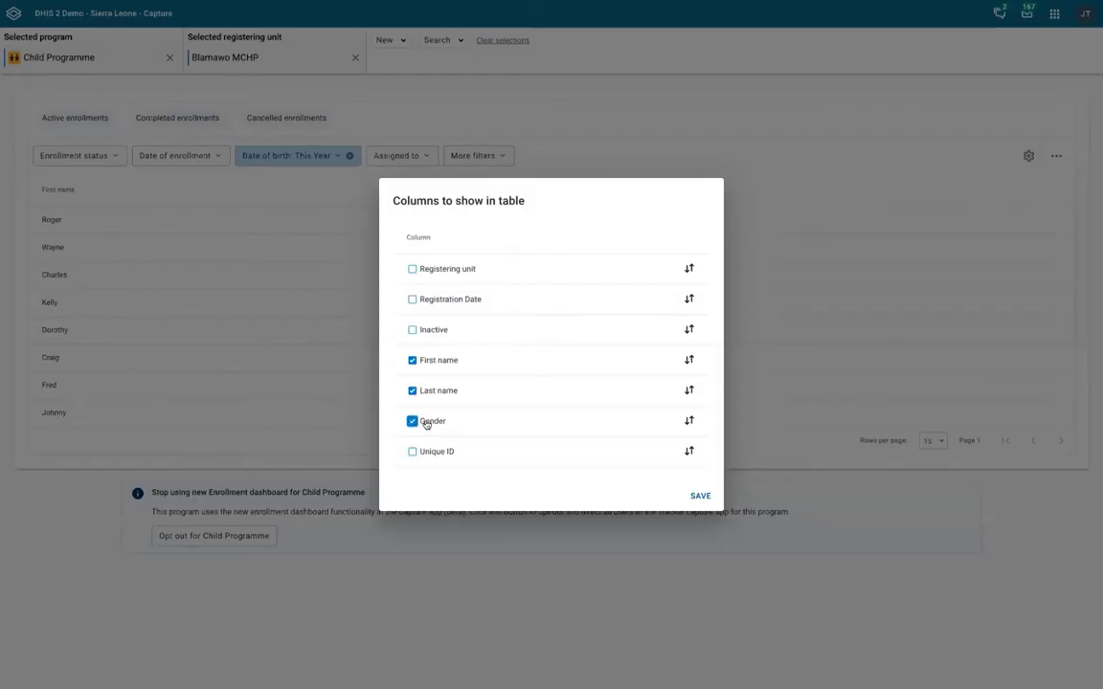
pyautogui.click(704, 498)
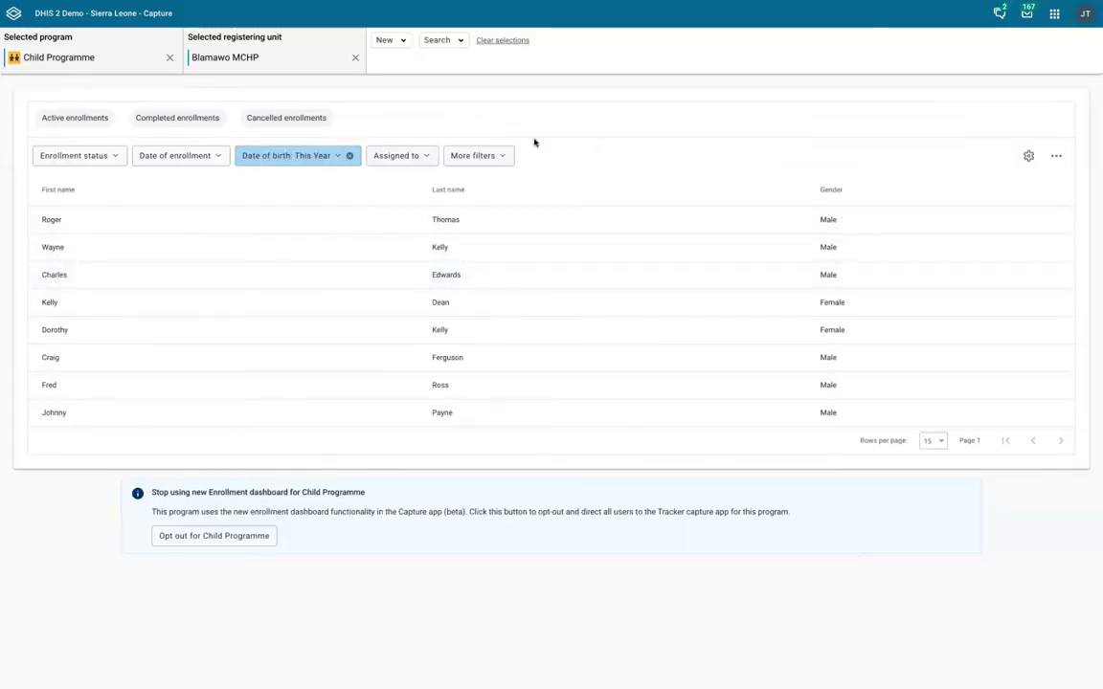
# Step: Add a Gender filter set to Male and sort the list by last name in ascending order
pyautogui.click(478, 155)
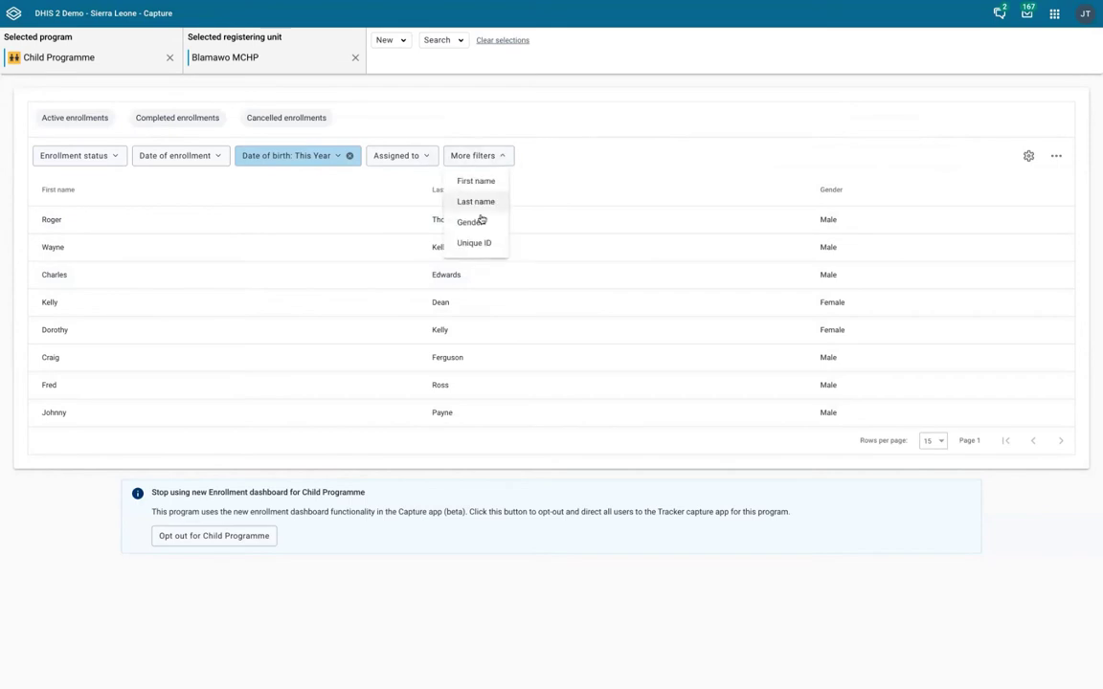
pyautogui.click(481, 221)
pyautogui.click(469, 190)
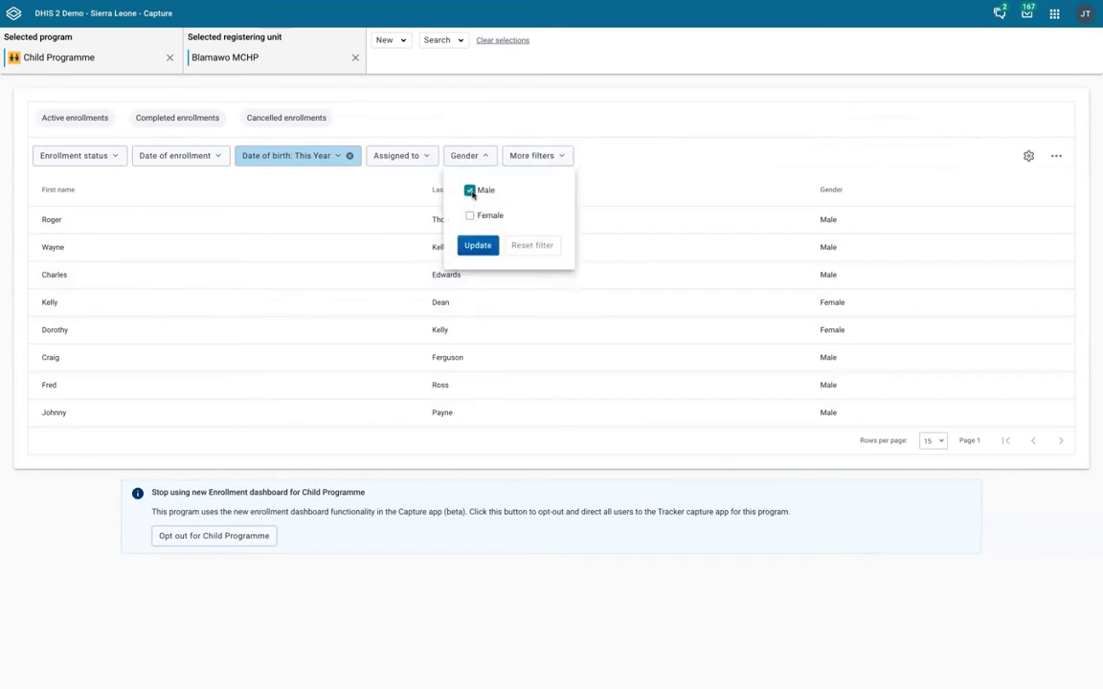
pyautogui.click(476, 245)
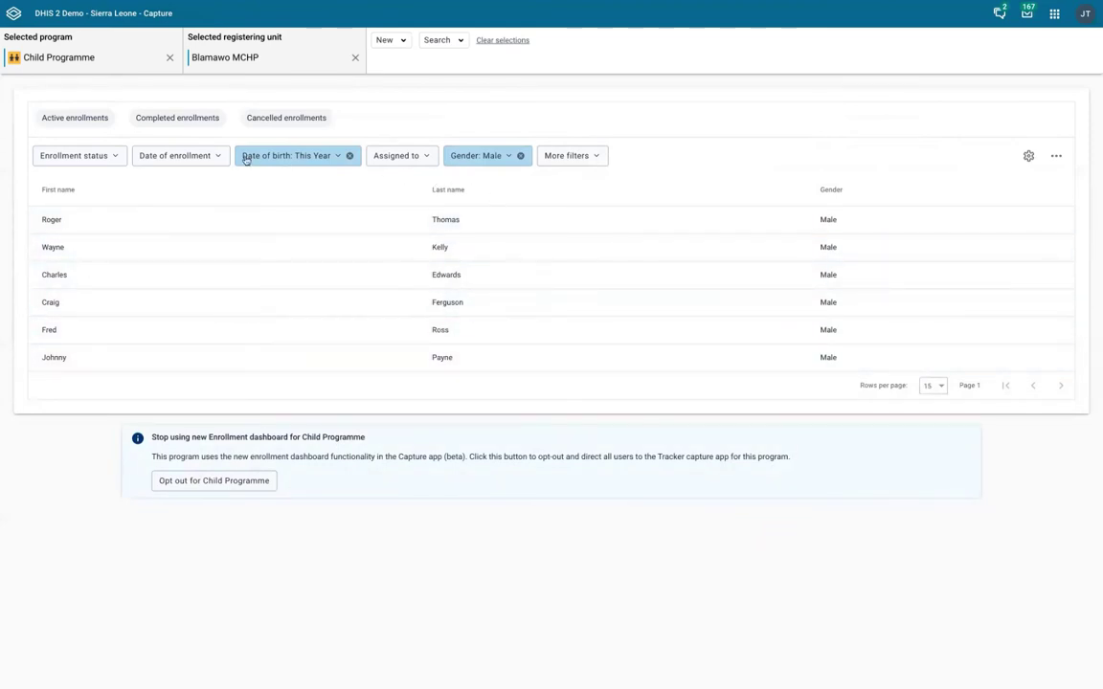
pyautogui.click(463, 190)
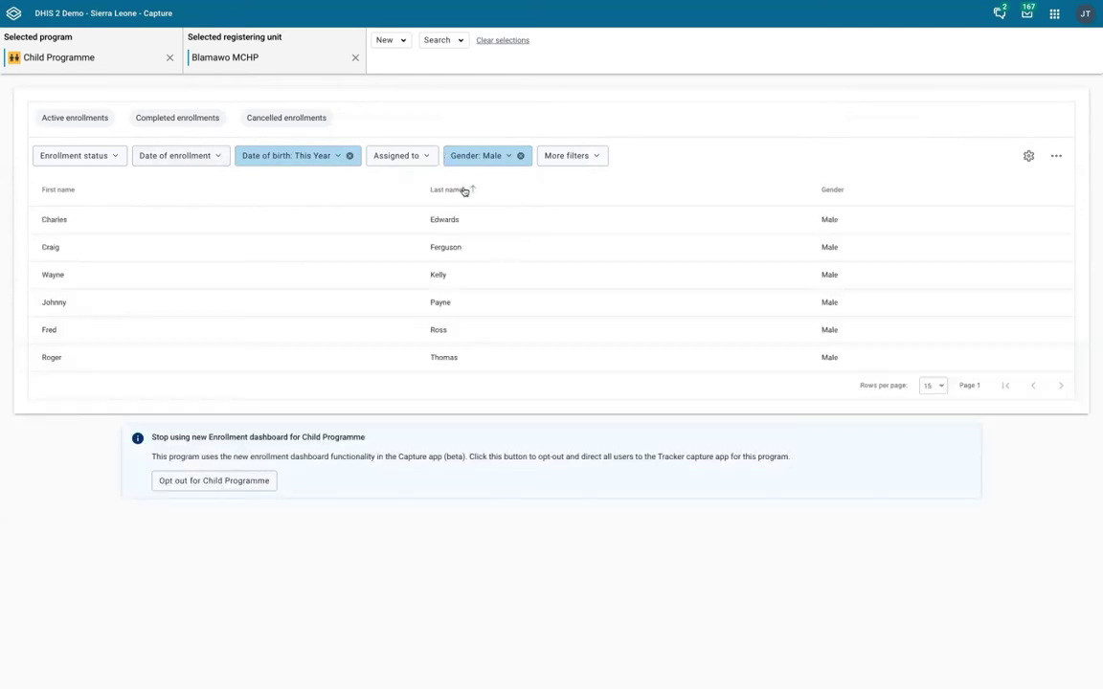
# Step: Filter the list by a date of enrollment within This Year
pyautogui.click(175, 156)
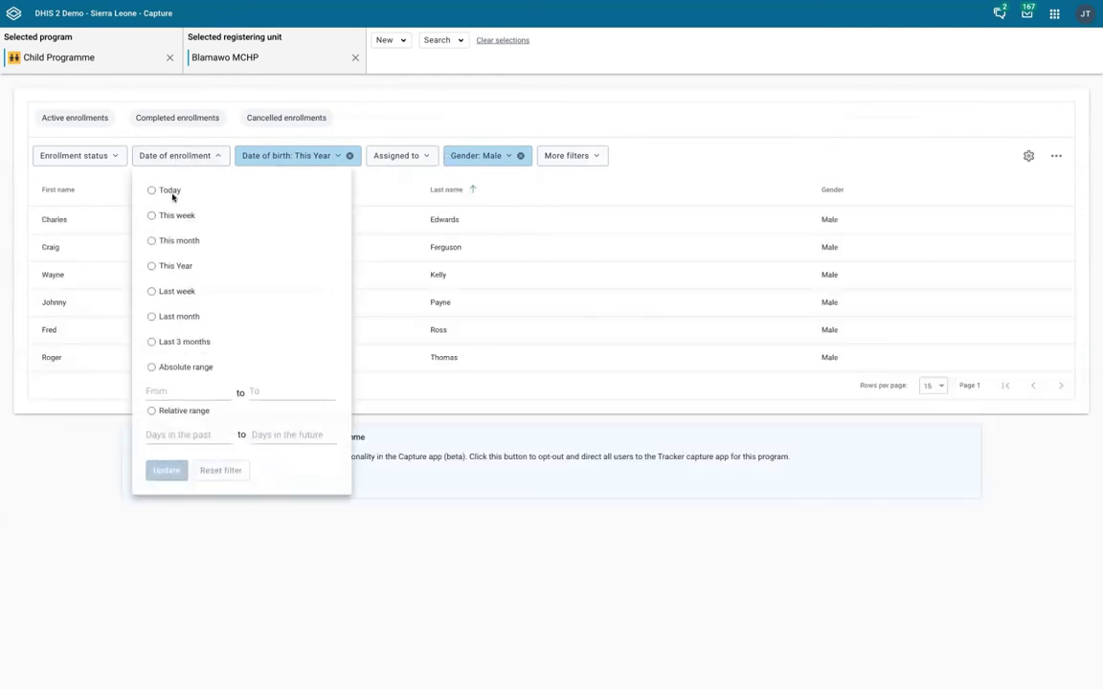
pyautogui.click(158, 266)
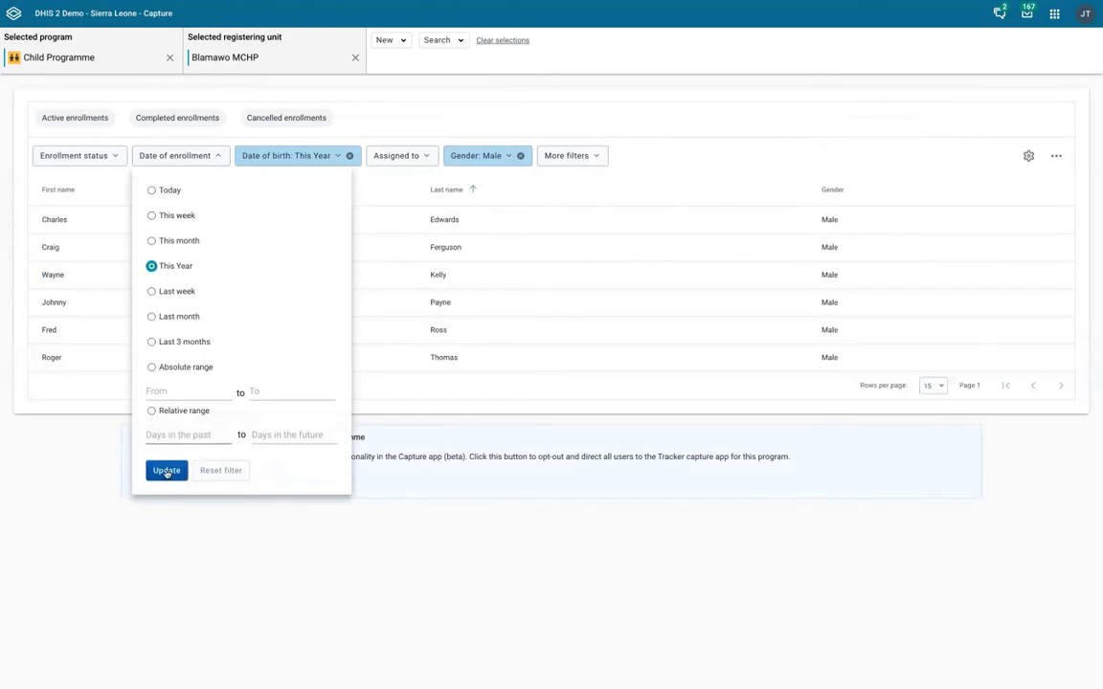
pyautogui.click(166, 470)
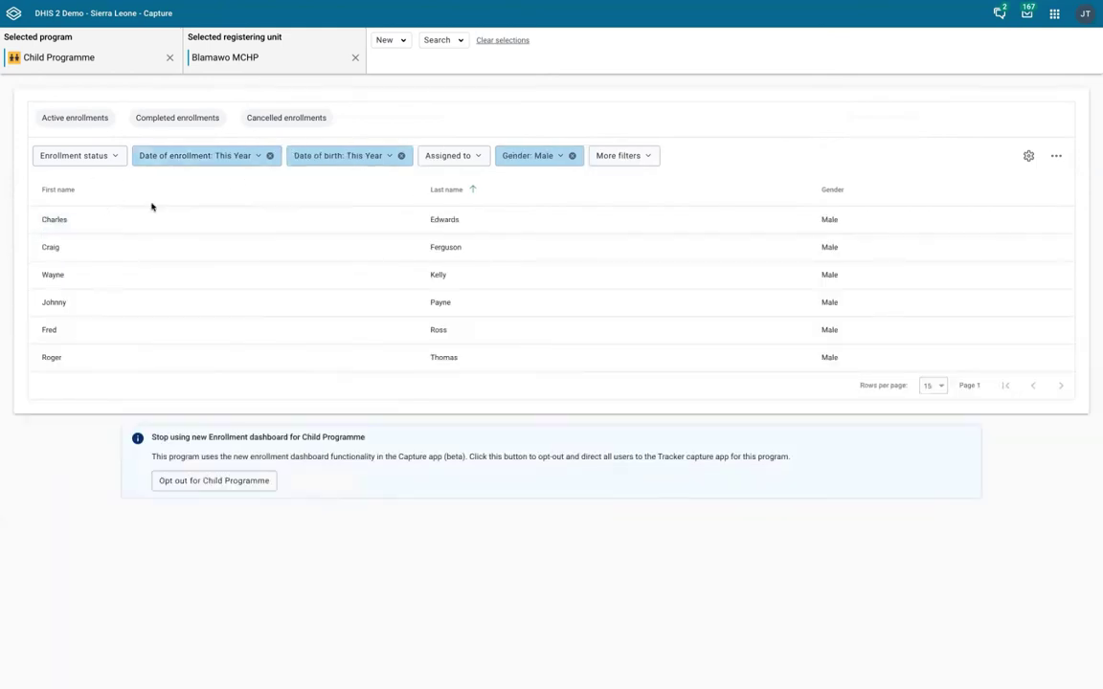
# Step: Show the Registering unit and Registration Date columns in the table and sort the records by registration date, descending
pyautogui.click(1029, 157)
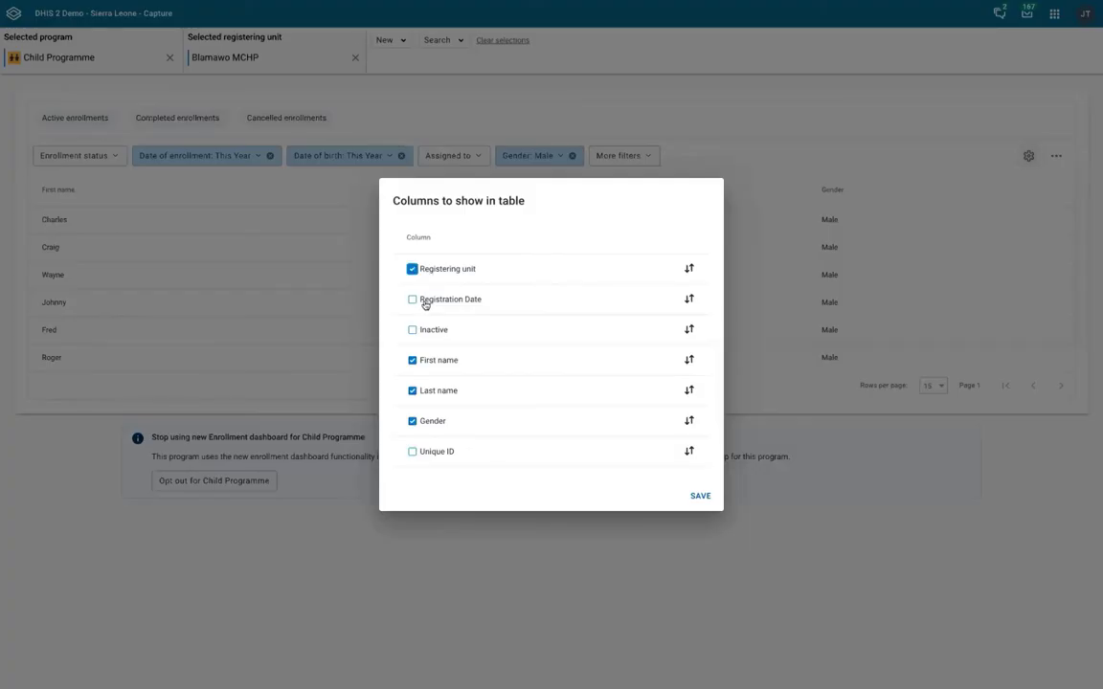
pyautogui.click(425, 300)
pyautogui.click(703, 497)
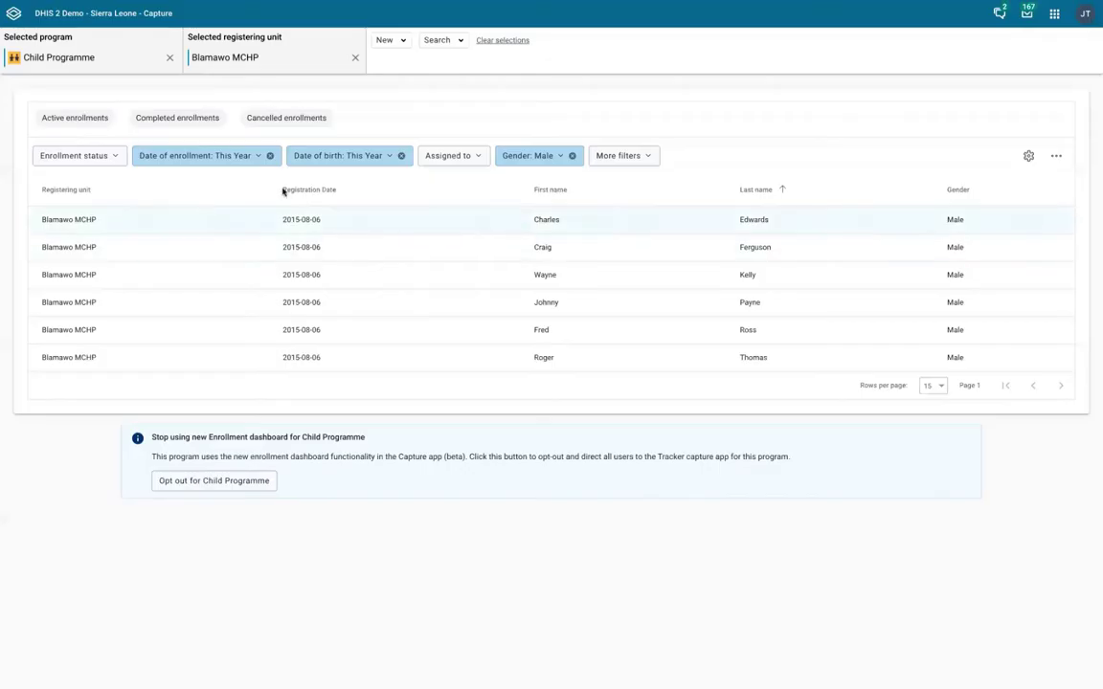
pyautogui.click(292, 191)
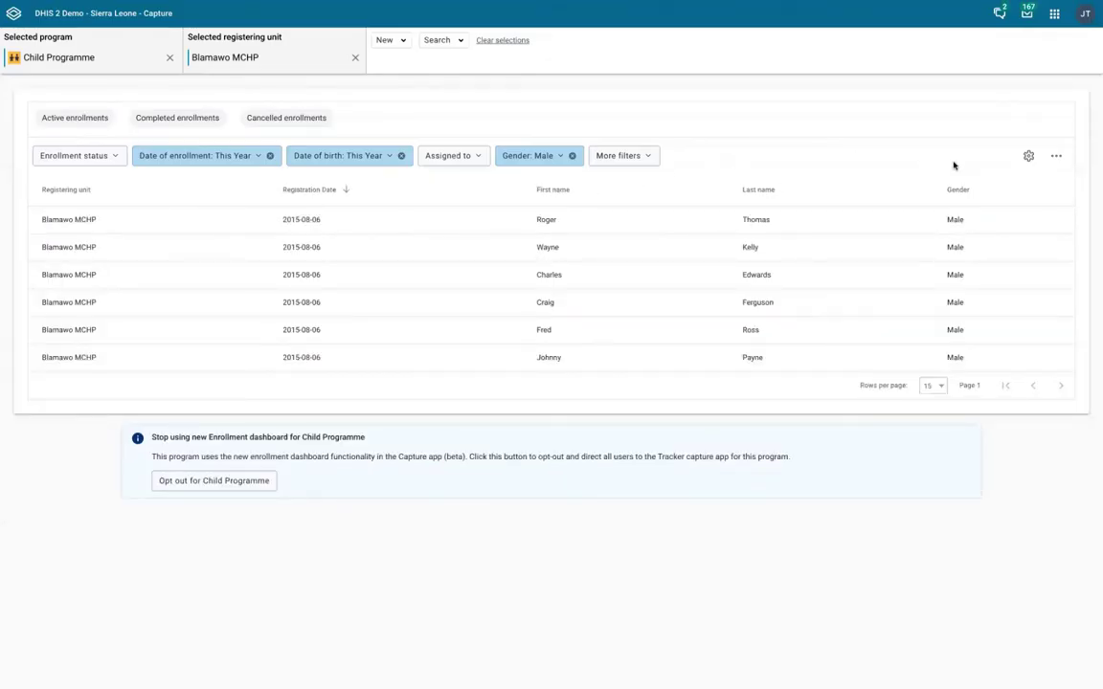
# Step: Save the current filtered view under the name "Registos do ano em curso para o sexo Masculino"
pyautogui.click(1056, 156)
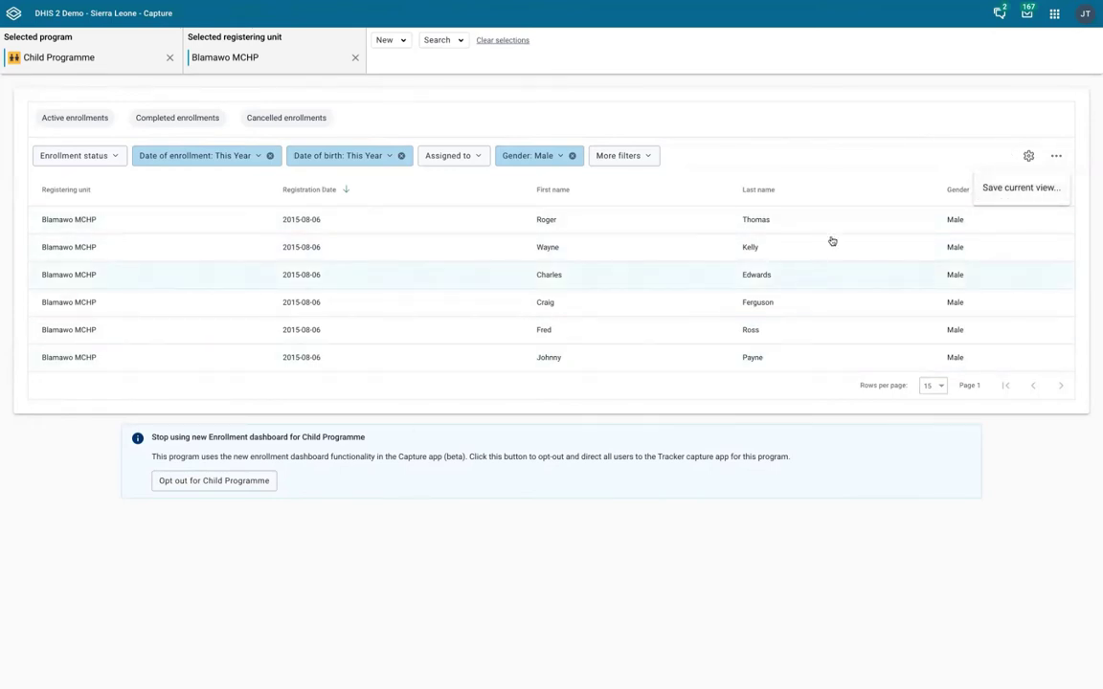
pyautogui.click(1015, 189)
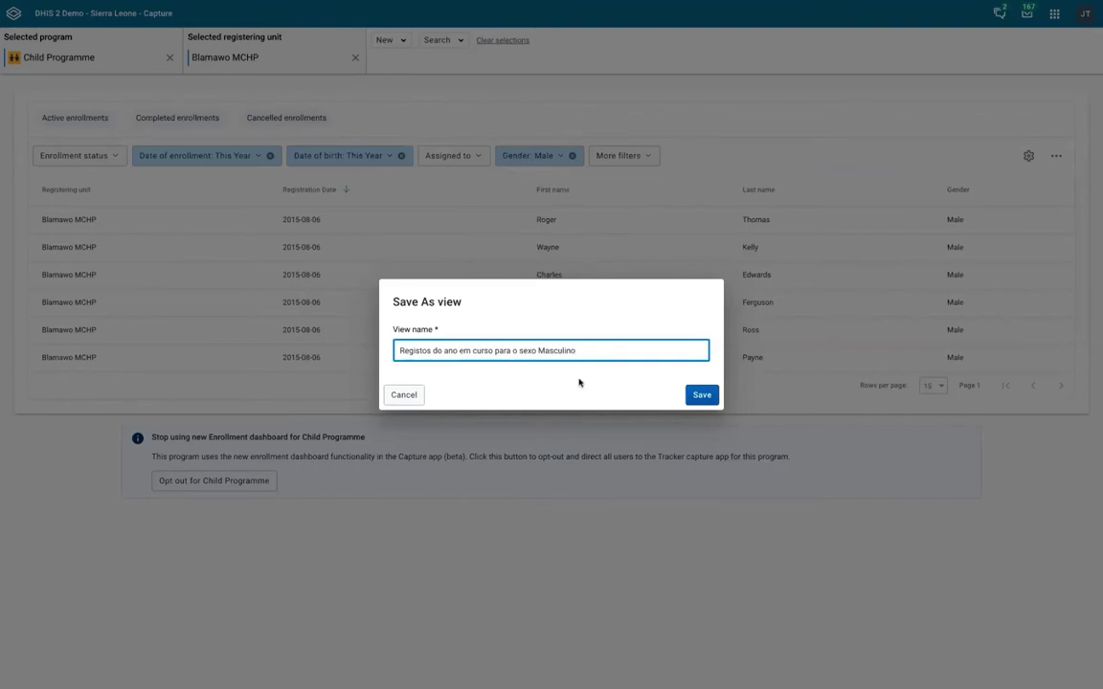
pyautogui.click(701, 395)
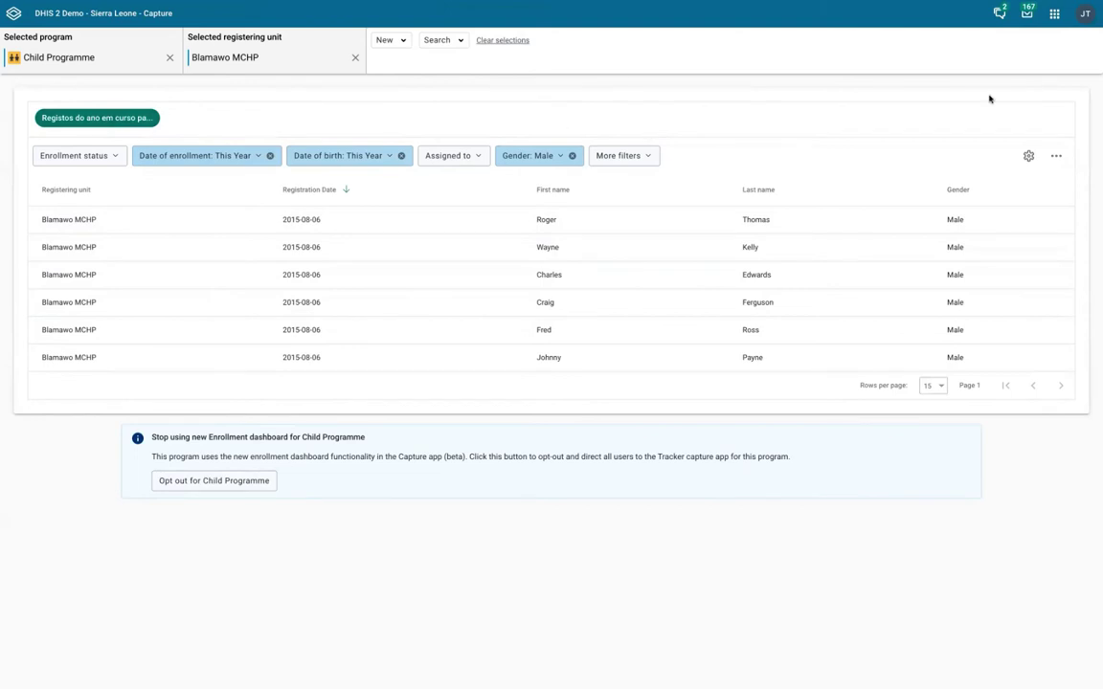
# Step: Open the saved view's sharing settings, look up users and user groups matching "u", and close them without adding anyone
pyautogui.click(1057, 157)
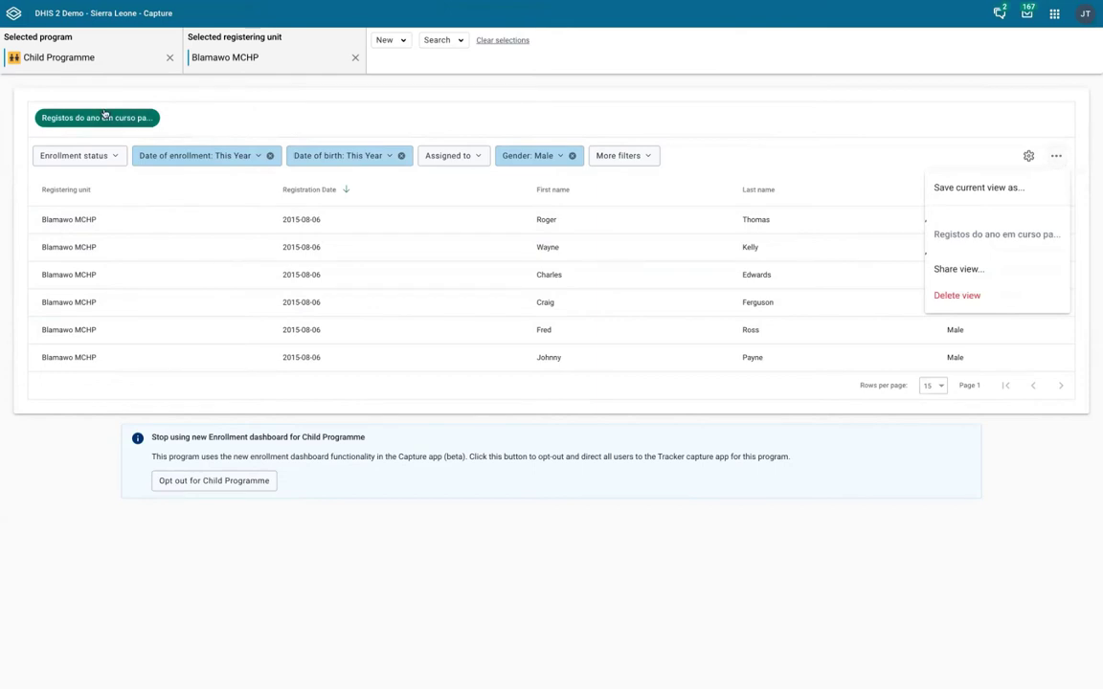
pyautogui.click(970, 270)
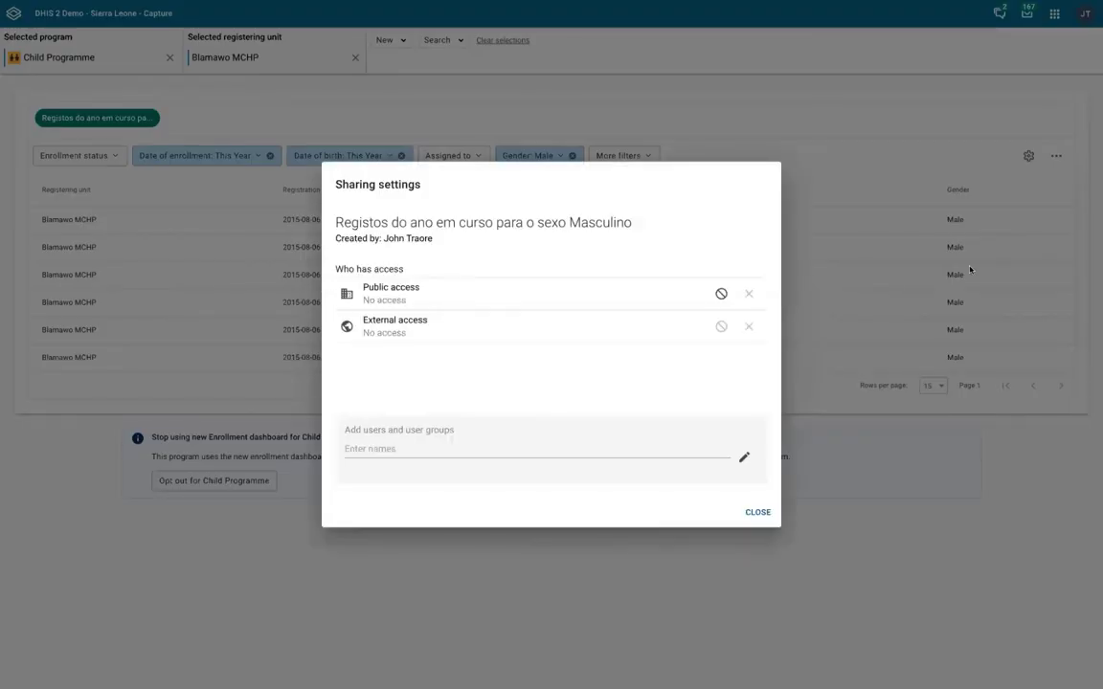
pyautogui.click(386, 446)
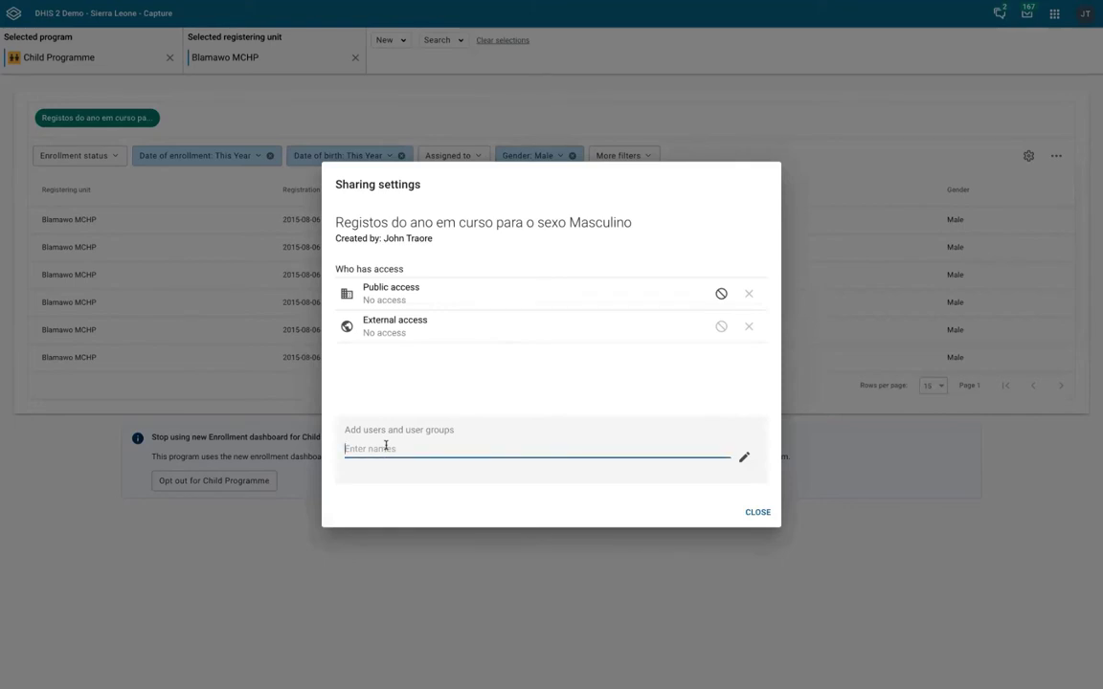
pyautogui.write('u')
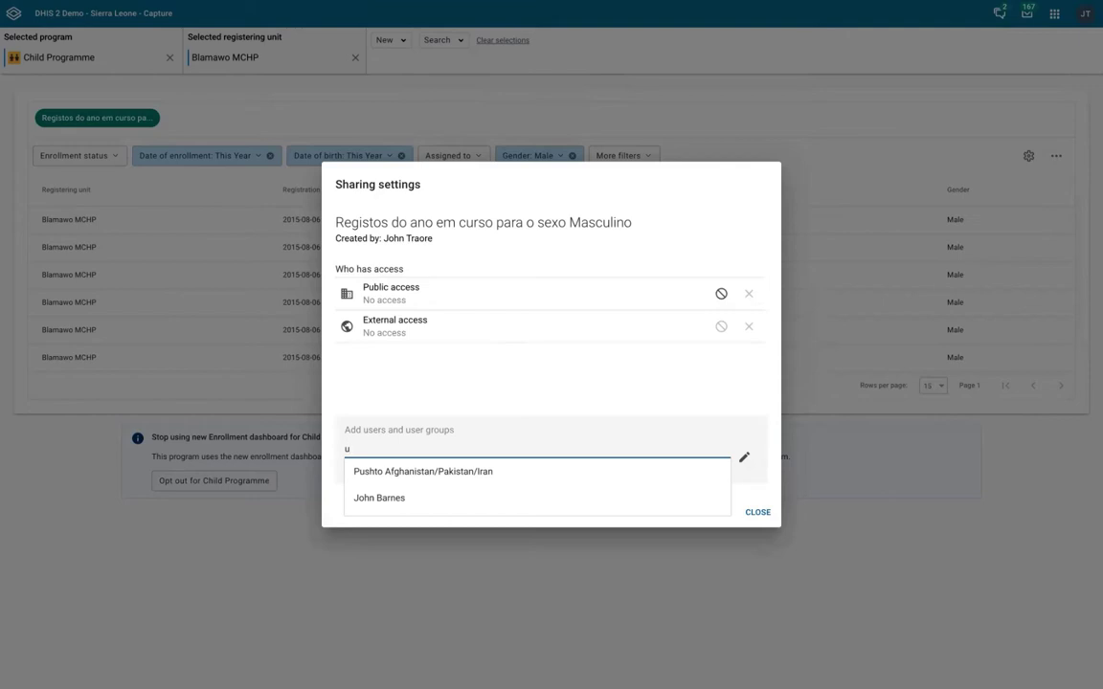
pyautogui.press('BackSpace')
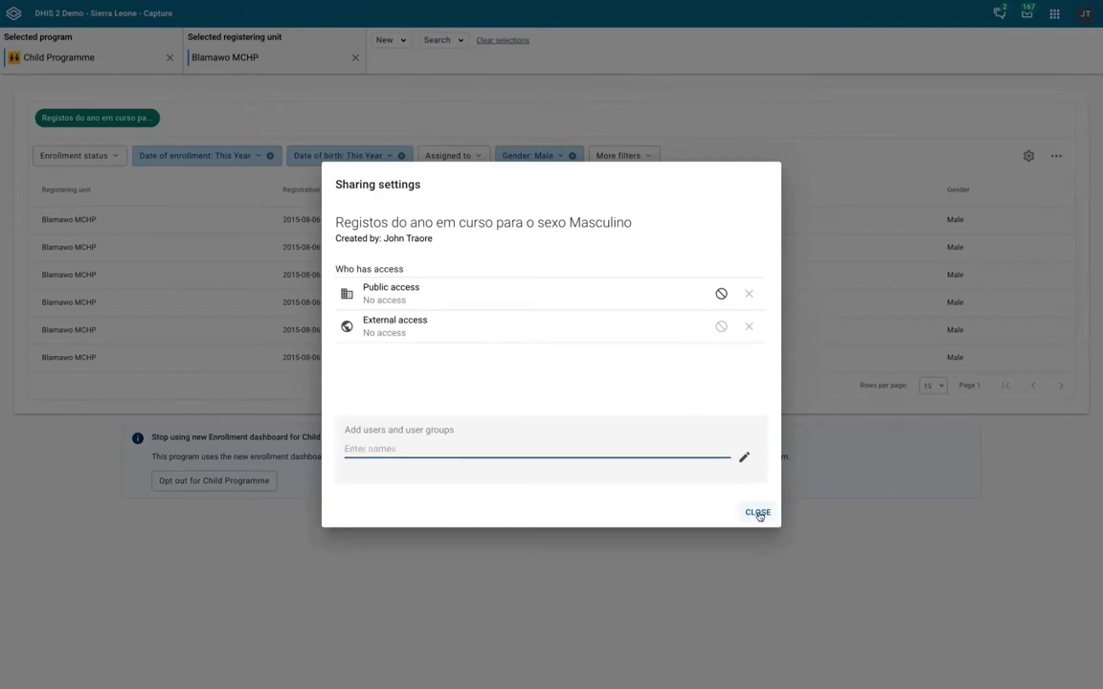
pyautogui.click(757, 513)
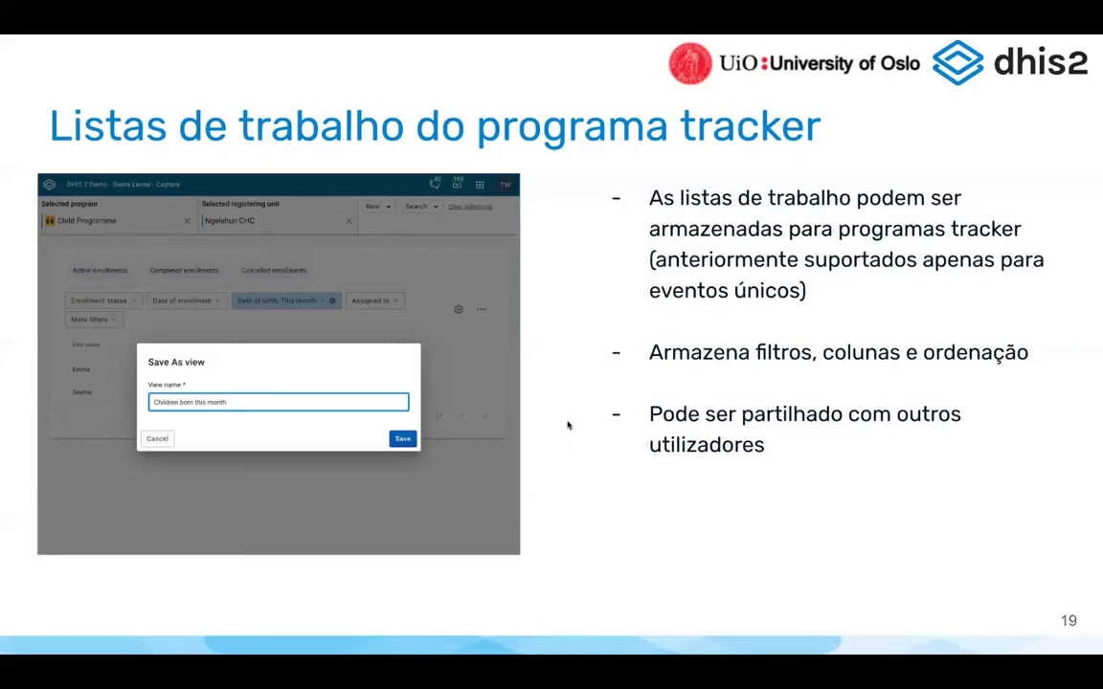
pyautogui.press('Right')
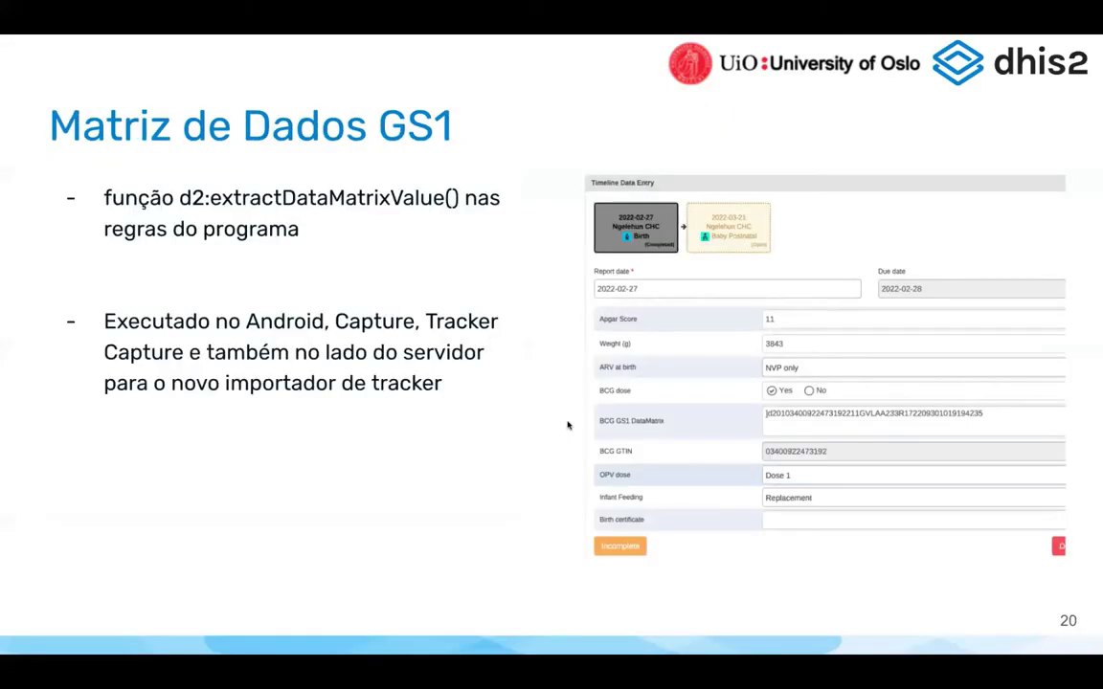
pyautogui.press('Right')
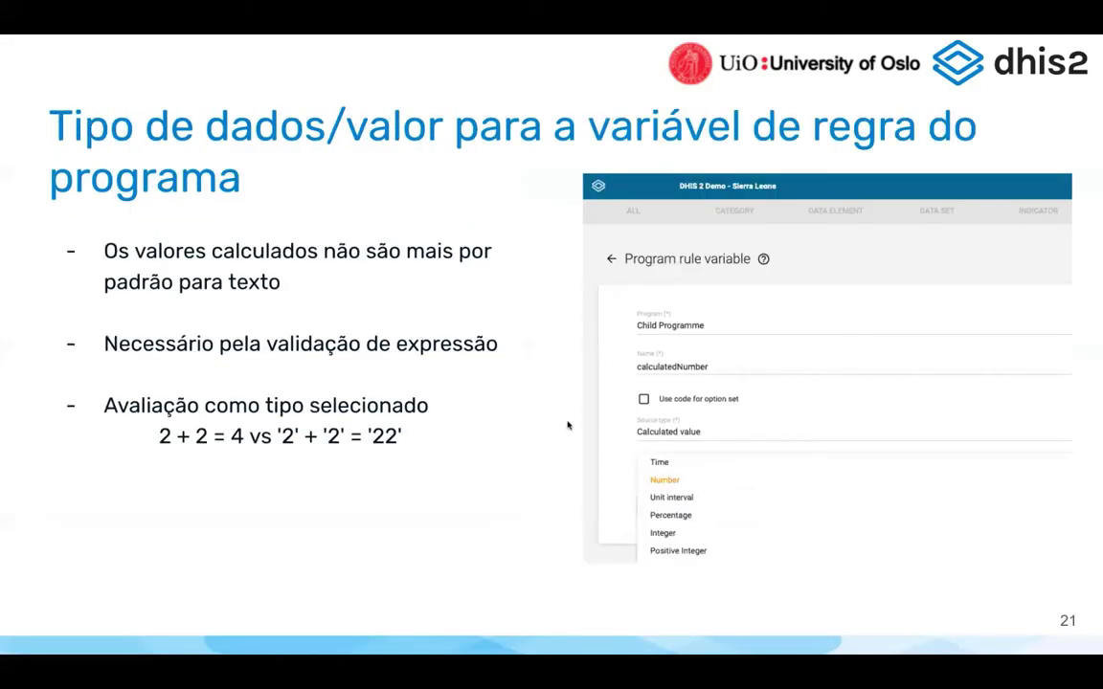
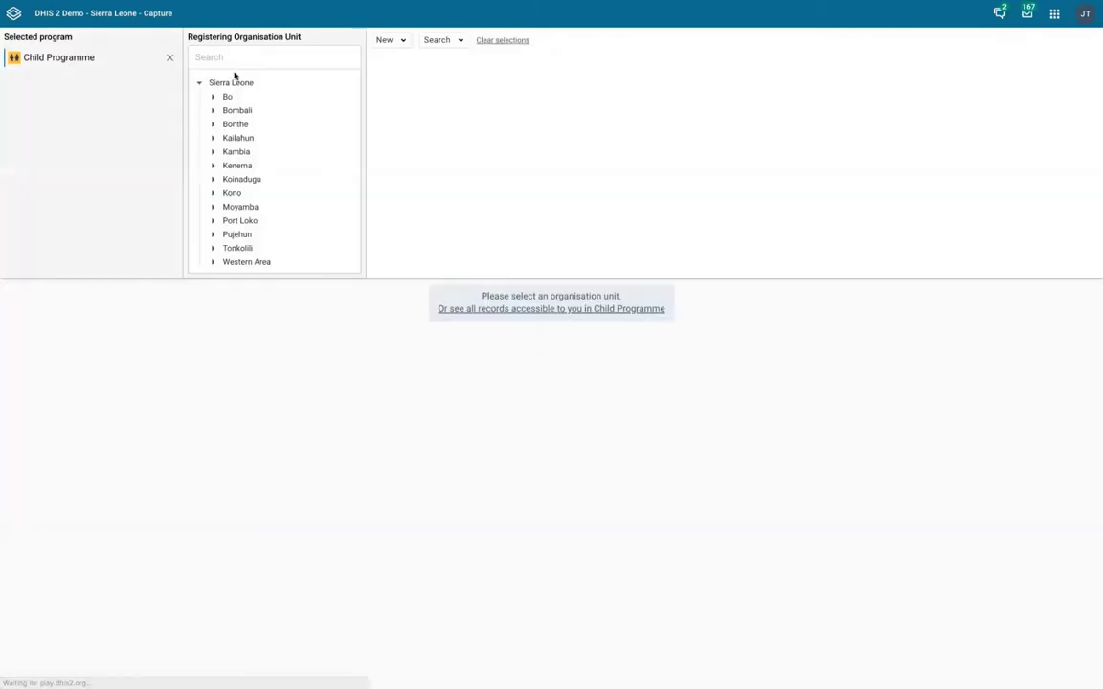
pyautogui.click(212, 98)
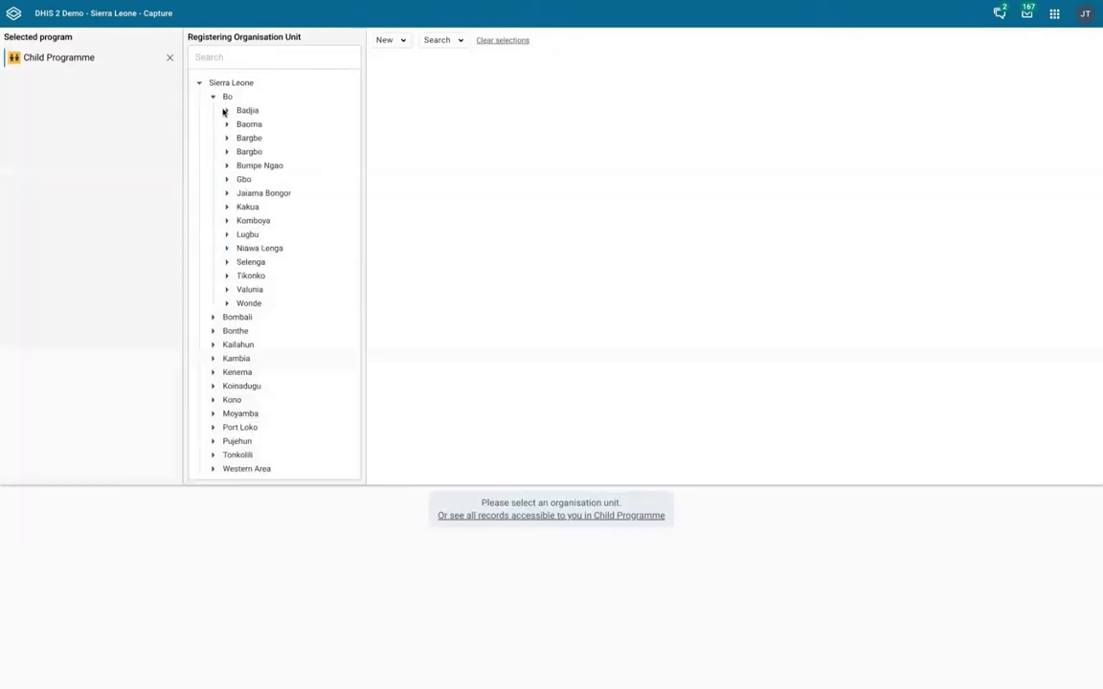
pyautogui.click(226, 111)
pyautogui.click(273, 127)
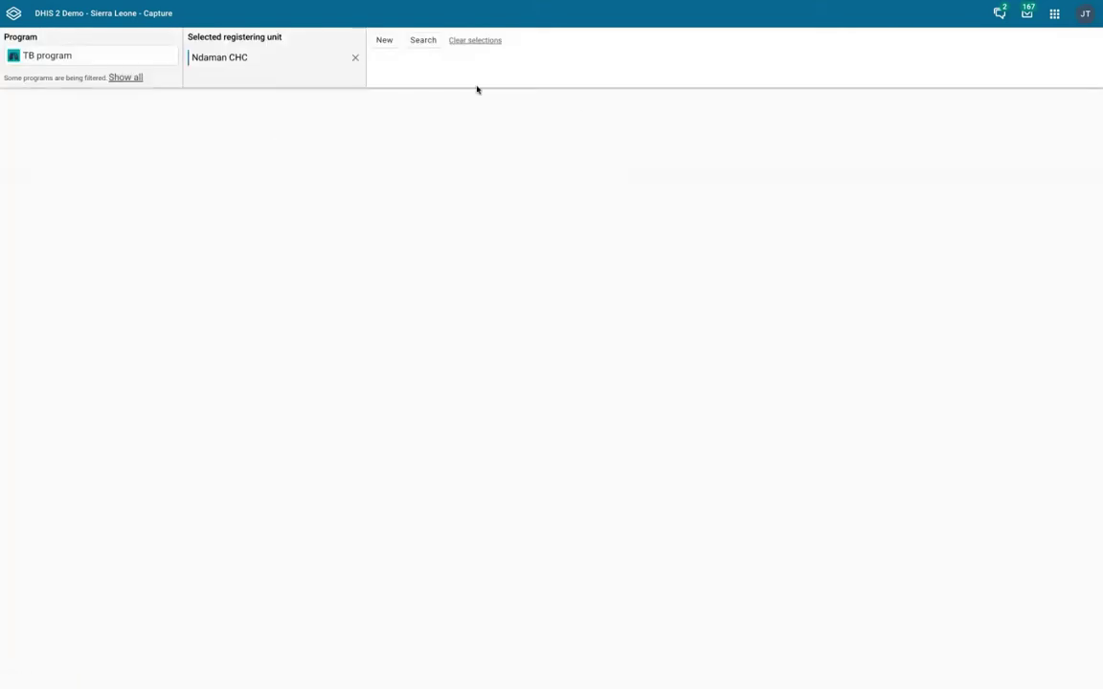
pyautogui.click(355, 58)
# Step: Select Blamawo MCHP under Bo, Baoma as the registering unit and Child Programme as the program
pyautogui.click(213, 96)
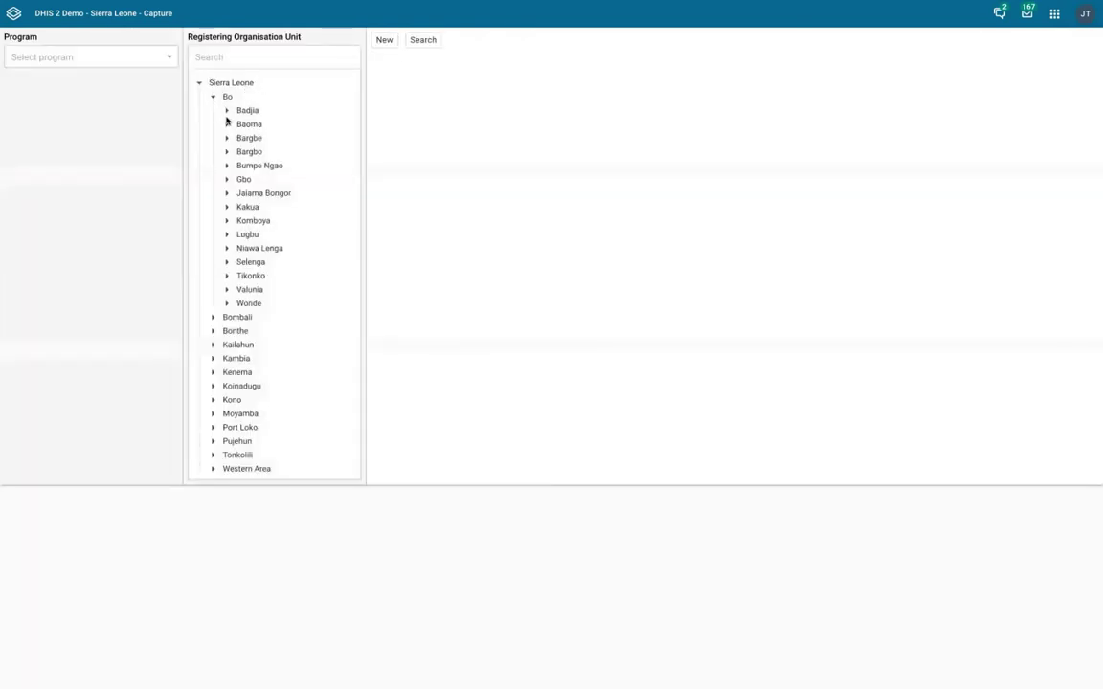
pyautogui.click(226, 124)
pyautogui.click(284, 150)
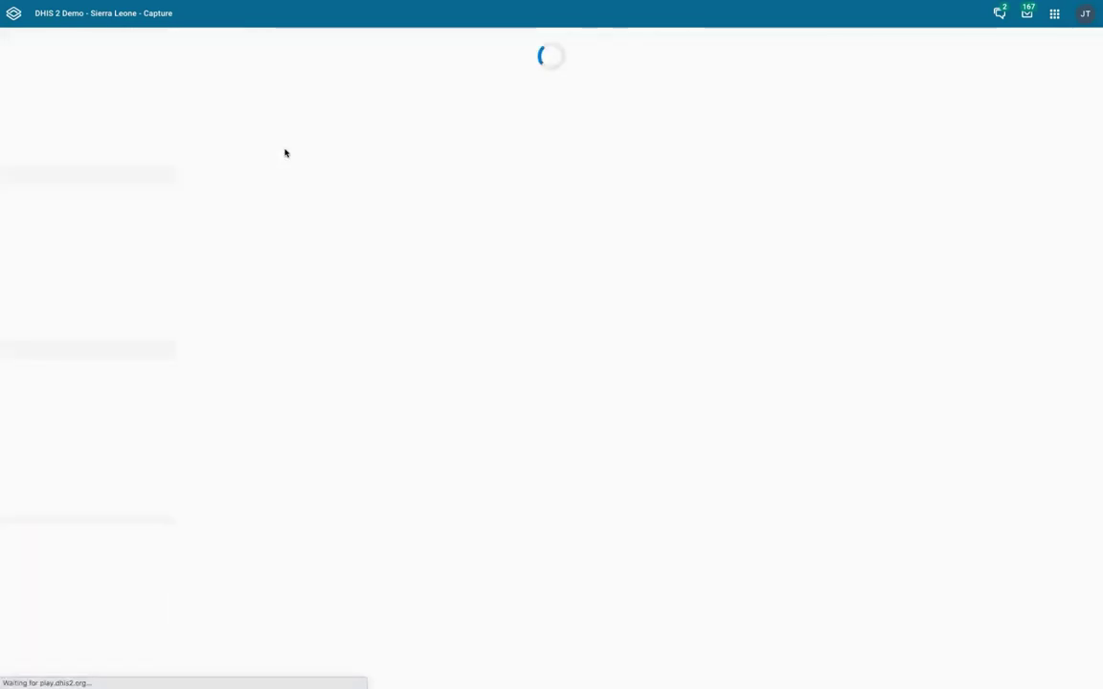
pyautogui.click(128, 55)
pyautogui.click(103, 99)
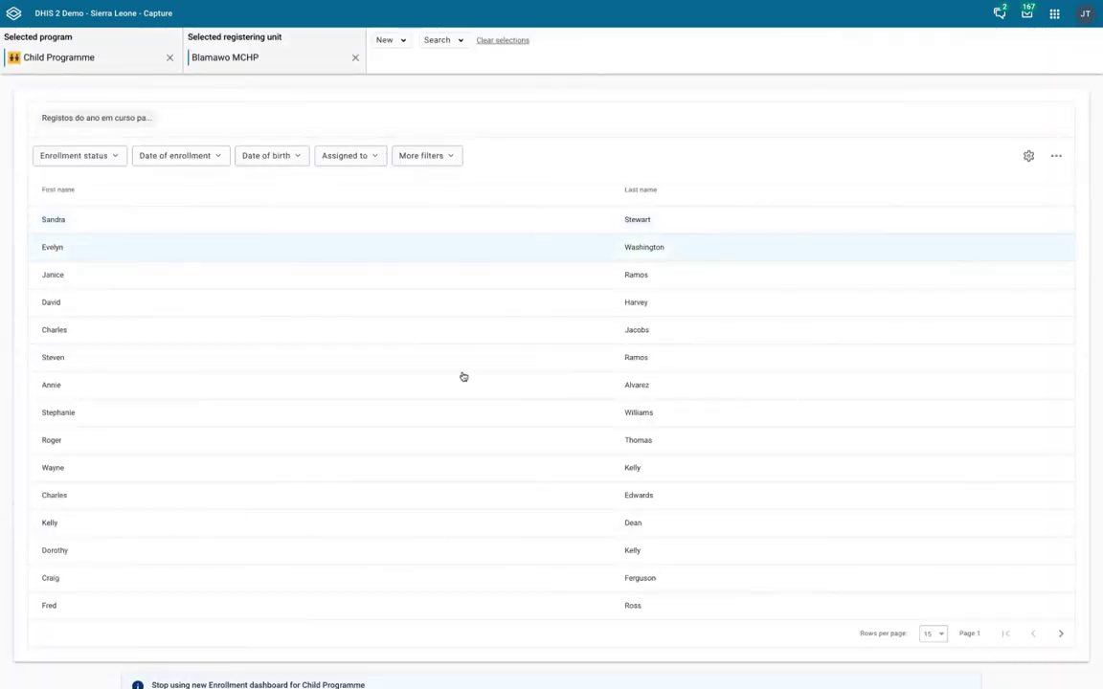
# Step: Opt out of the new Enrollment dashboard for Child Programme
pyautogui.scroll(-1, 464, 377)
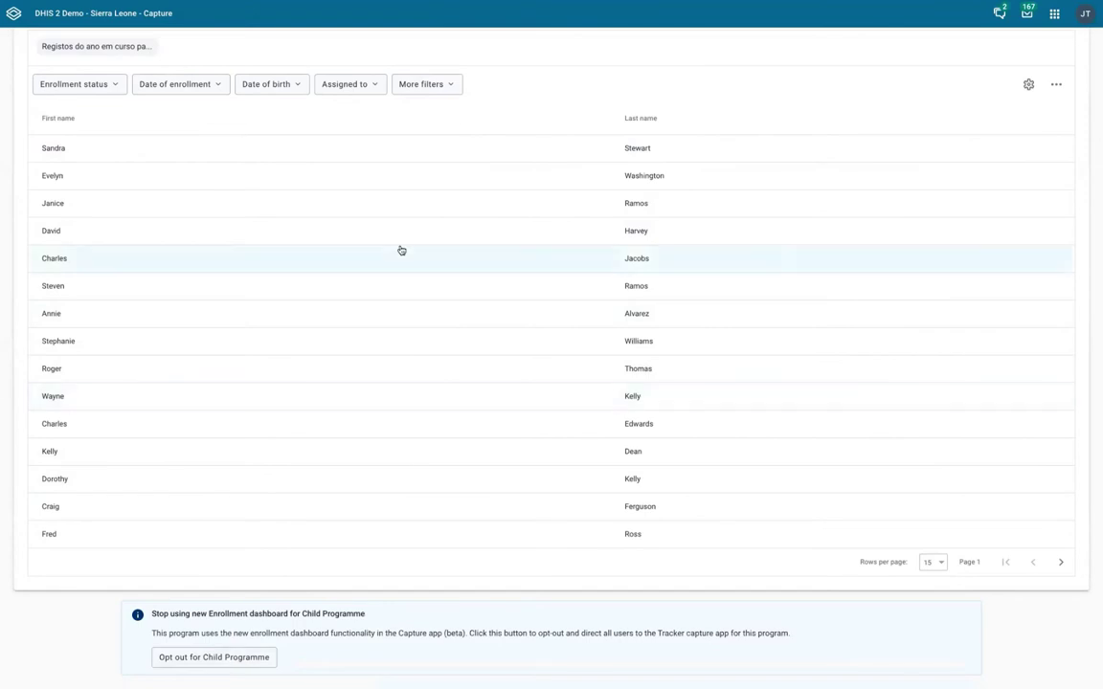
pyautogui.scroll(-1, 393, 263)
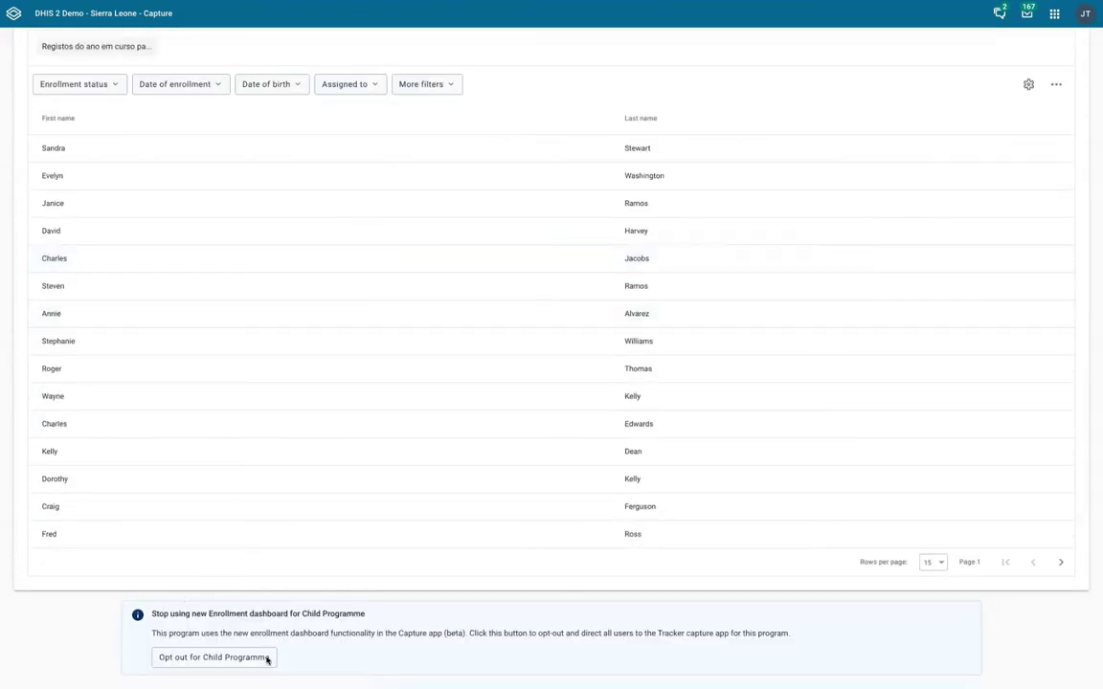
pyautogui.click(217, 658)
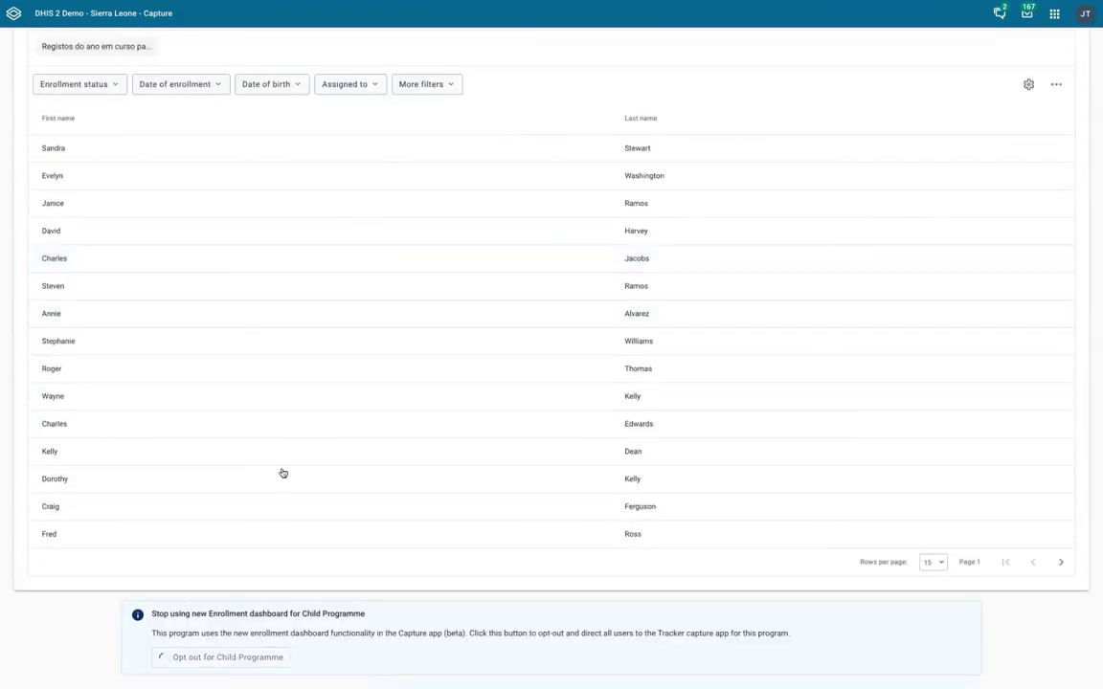
# Step: Open the first child's record in Tracker Capture, examine its enrollment and timeline data, and return to the Capture list
pyautogui.scroll(1, 323, 362)
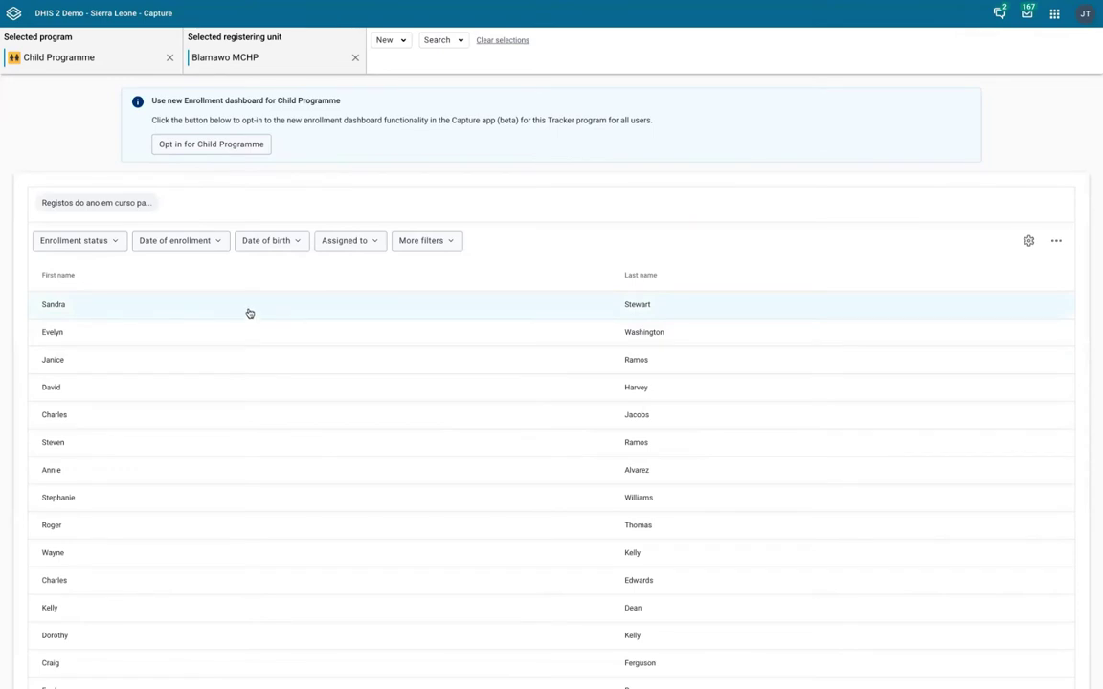
pyautogui.click(364, 315)
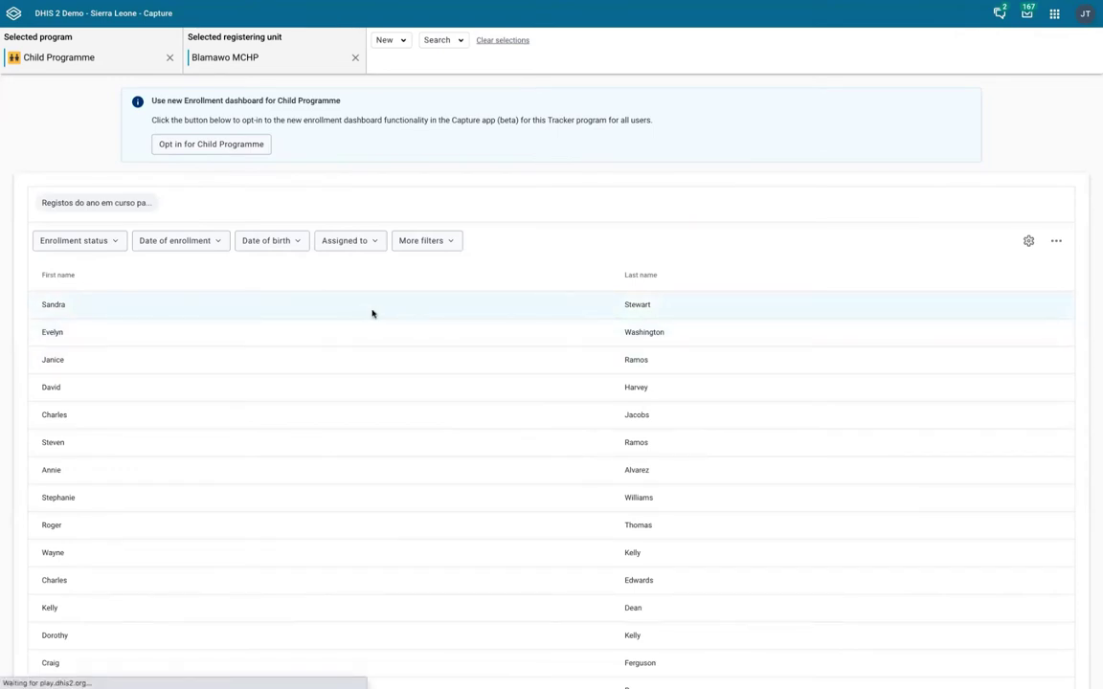
pyautogui.moveTo(23, 6)
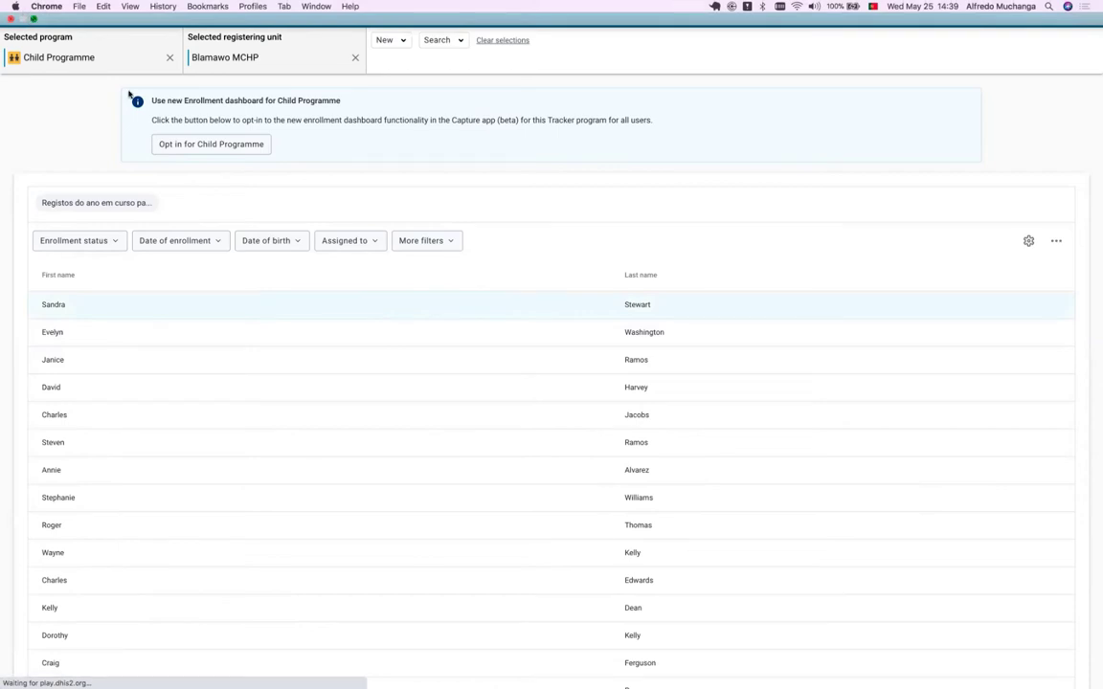
pyautogui.press('ctrl+super+f')
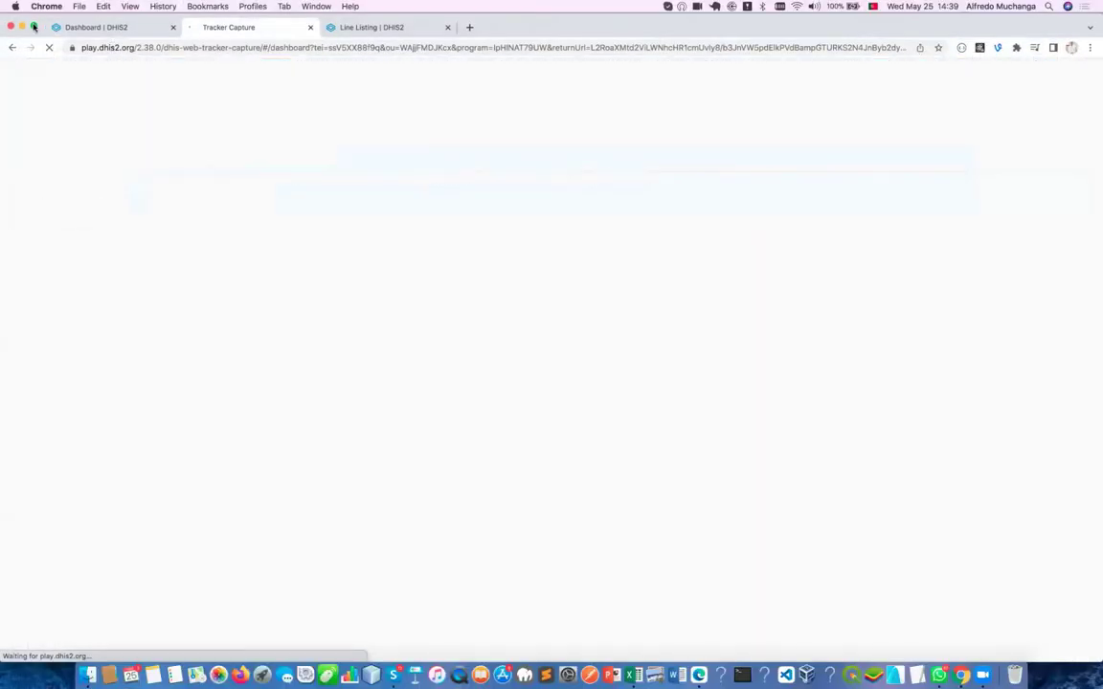
pyautogui.click(33, 27)
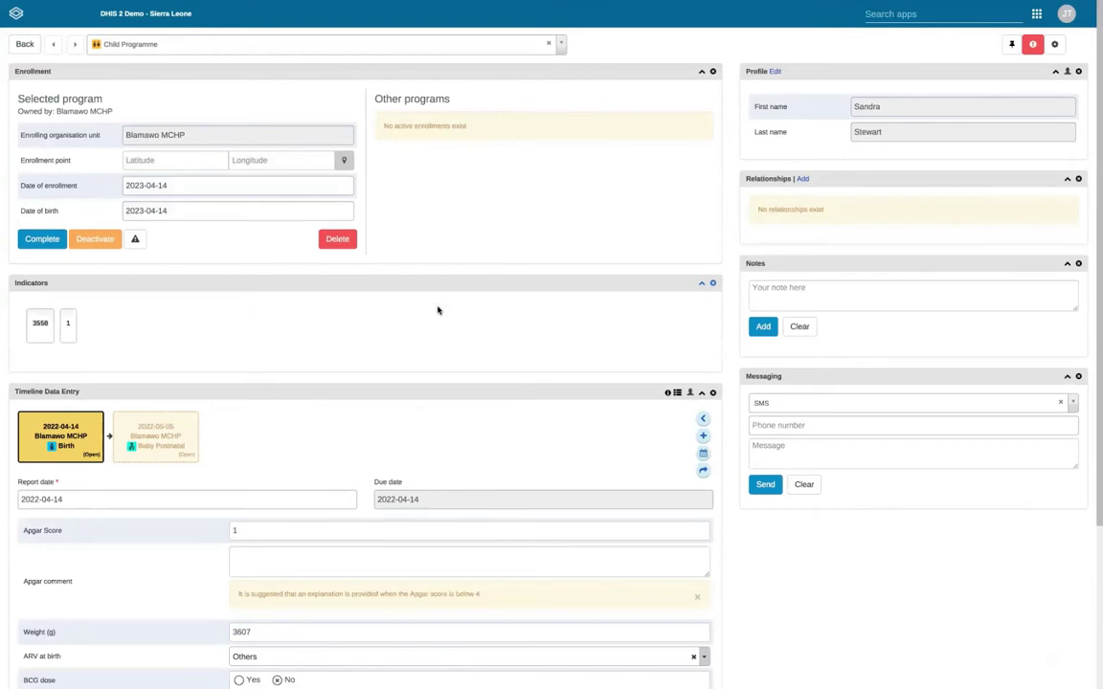
pyautogui.scroll(-2, 437, 310)
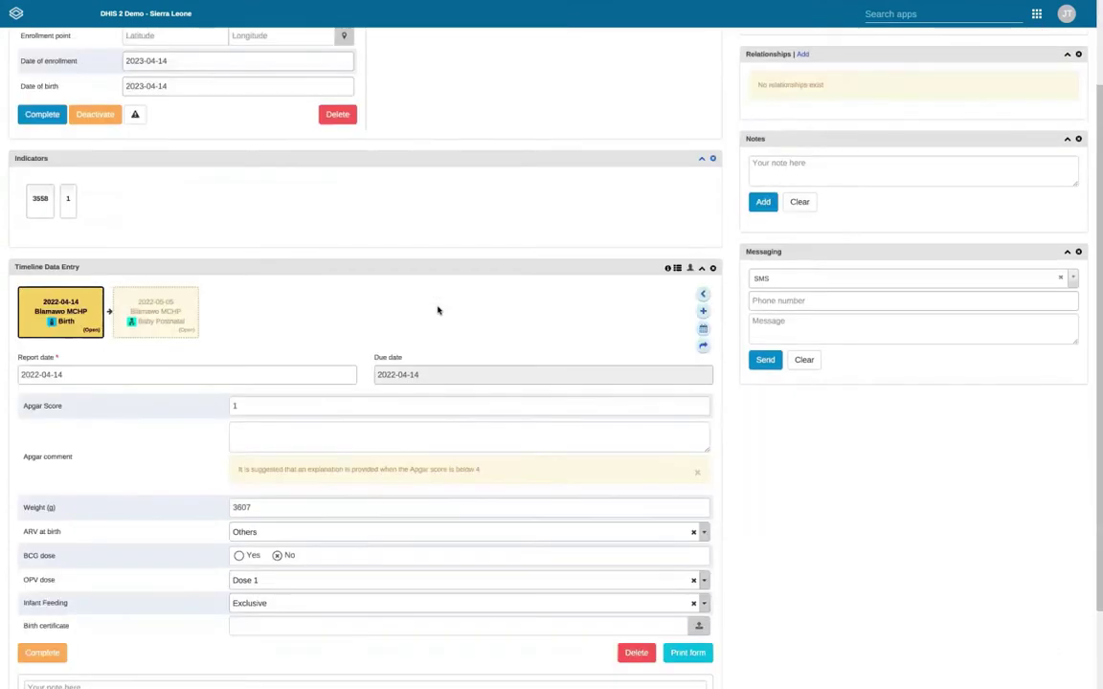
pyautogui.scroll(2, 438, 309)
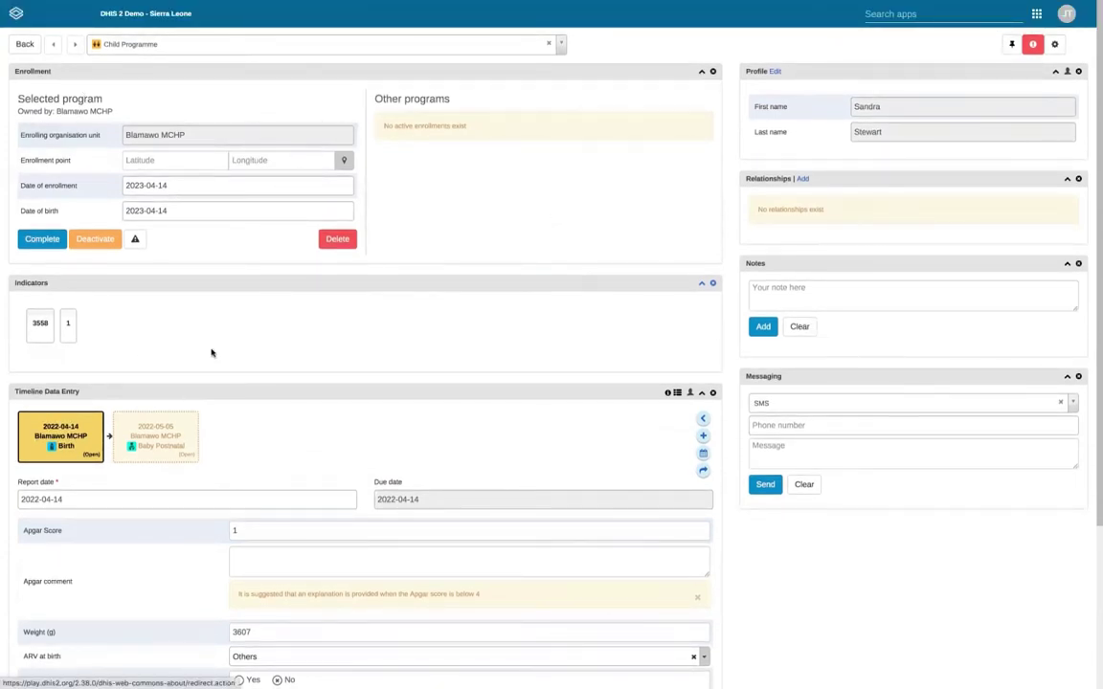
pyautogui.click(17, 44)
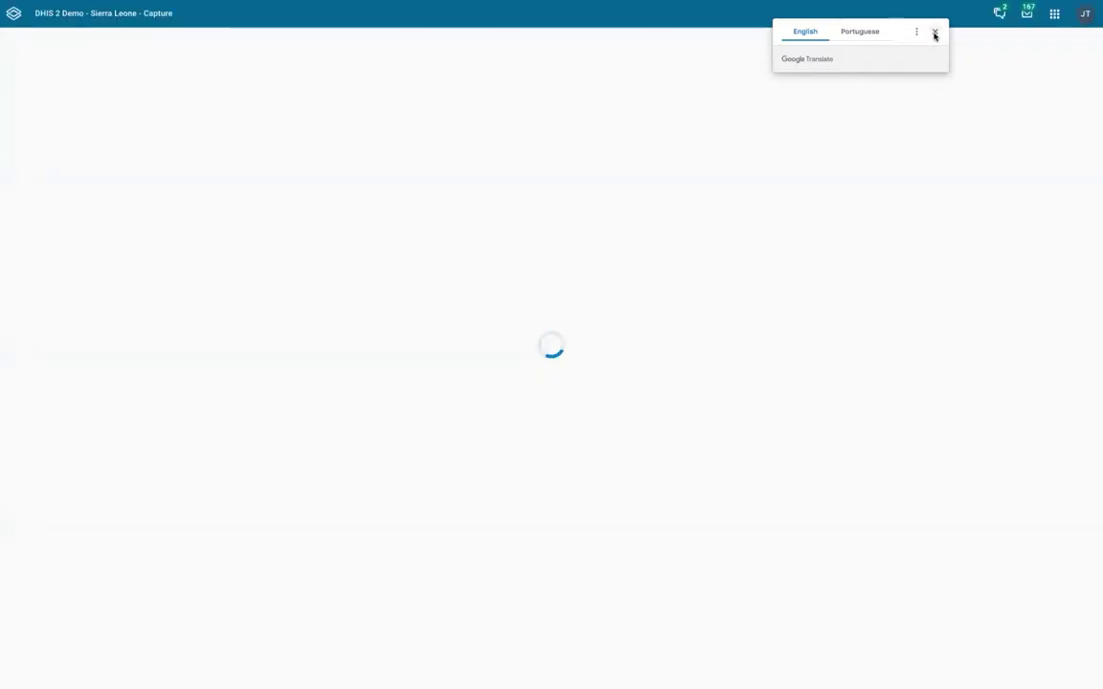
pyautogui.click(935, 35)
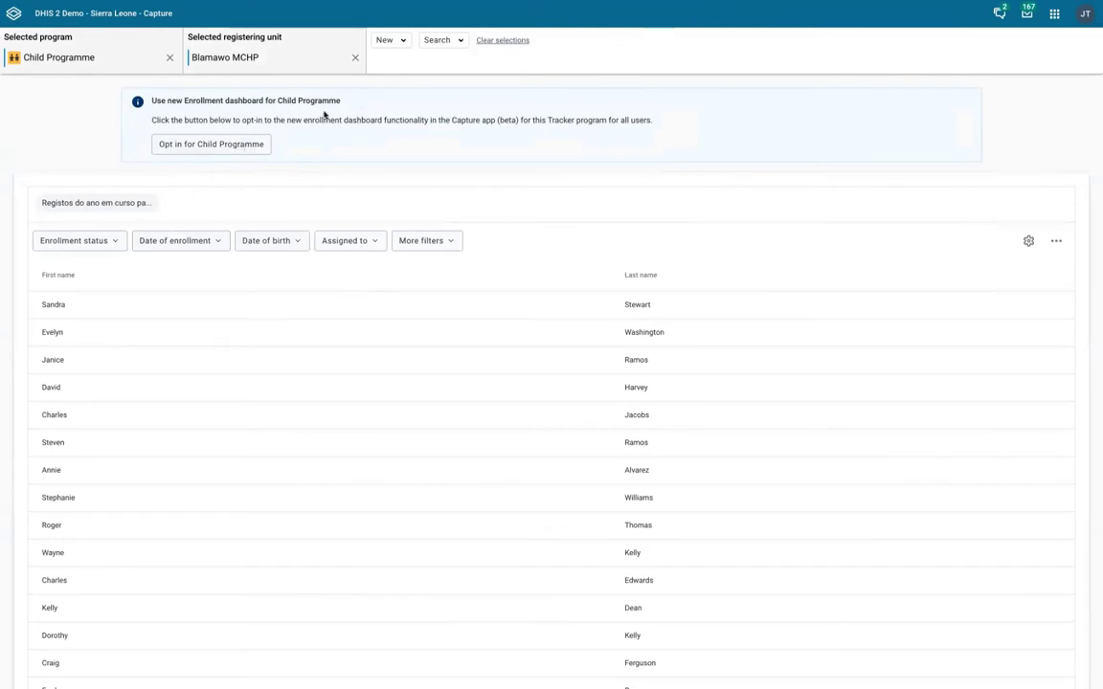
# Step: Opt in to the new Enrollment dashboard for Child Programme and confirm the choice
pyautogui.click(229, 148)
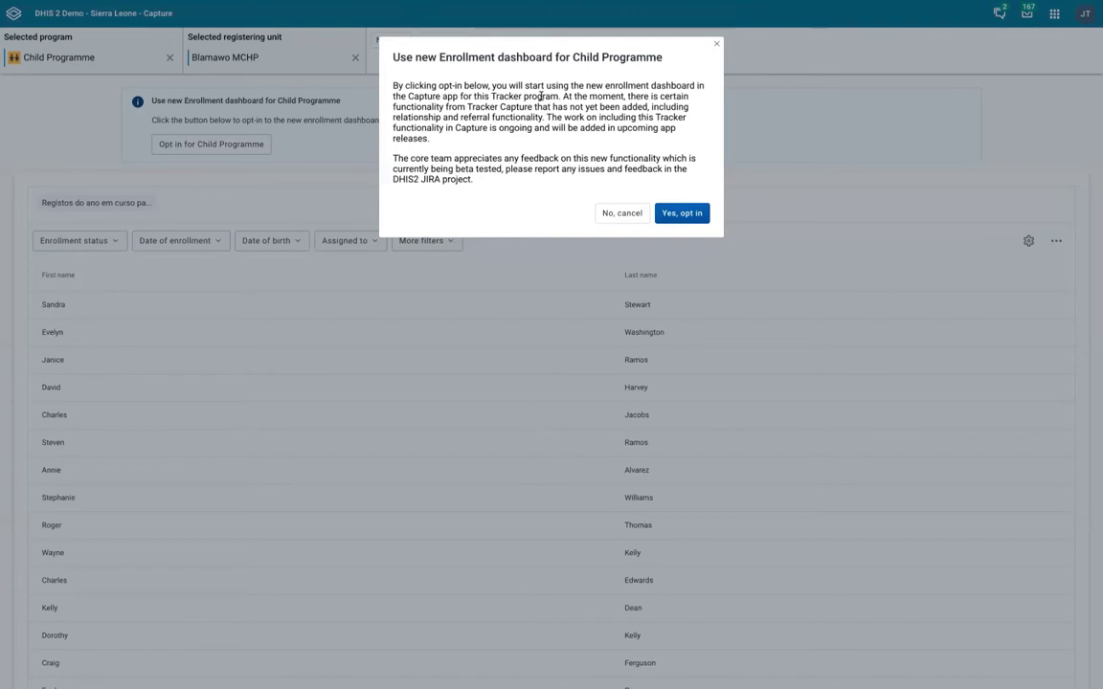
pyautogui.click(691, 215)
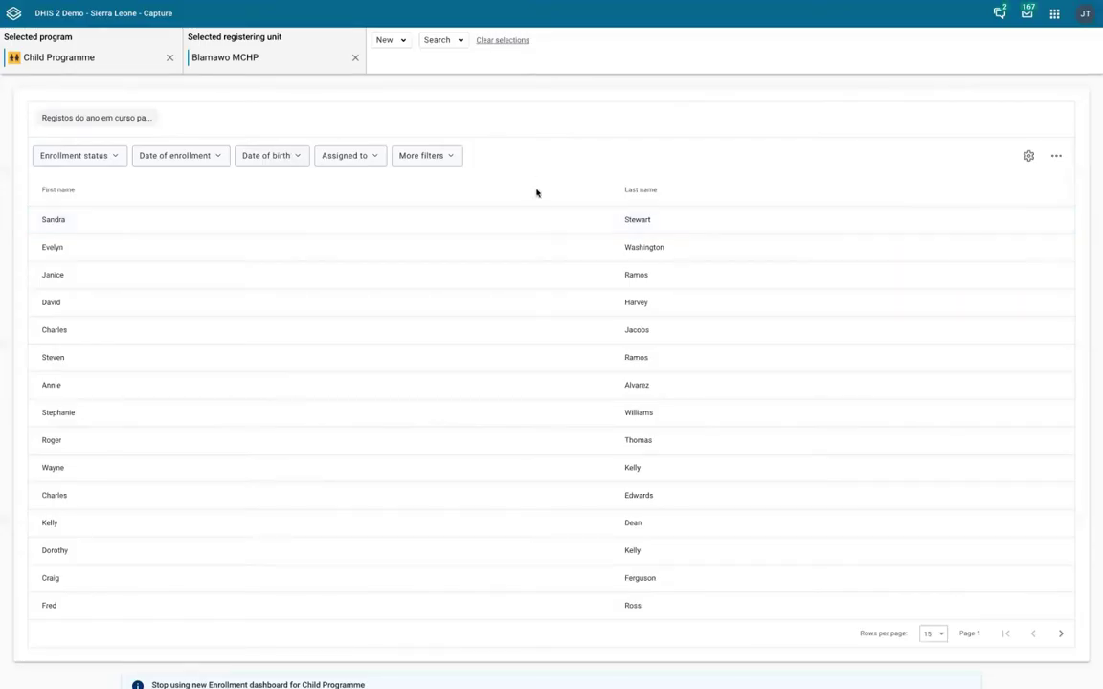
# Step: View the first child's record in the new Enrollment Dashboard, then deselect the person to return to the program list
pyautogui.click(234, 224)
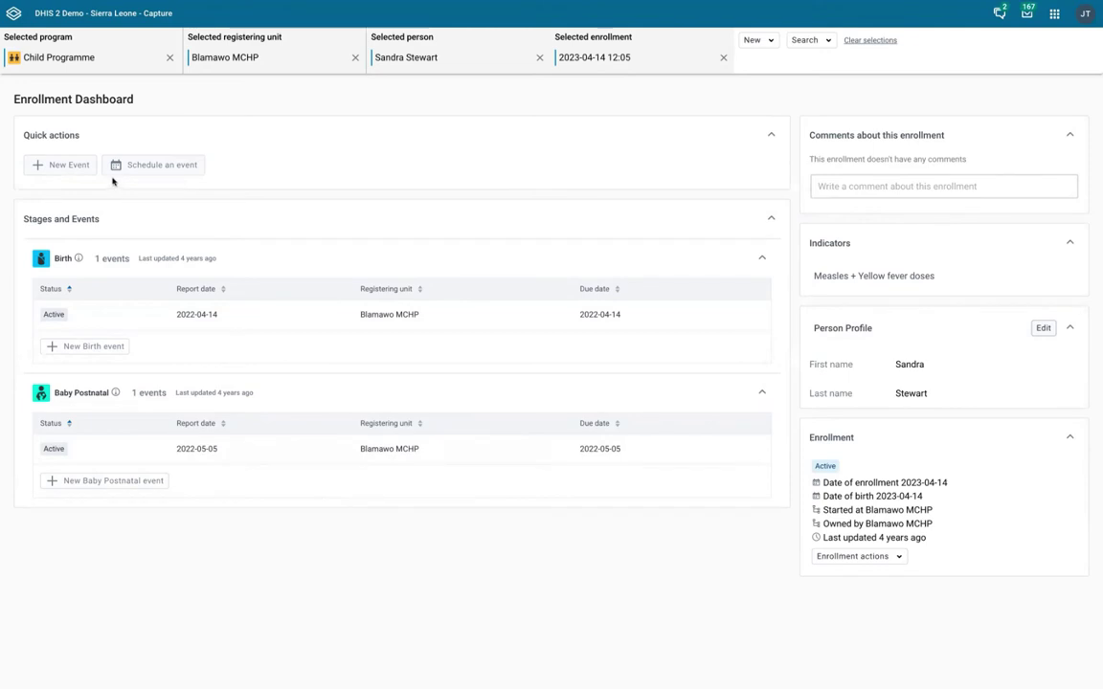
pyautogui.click(539, 58)
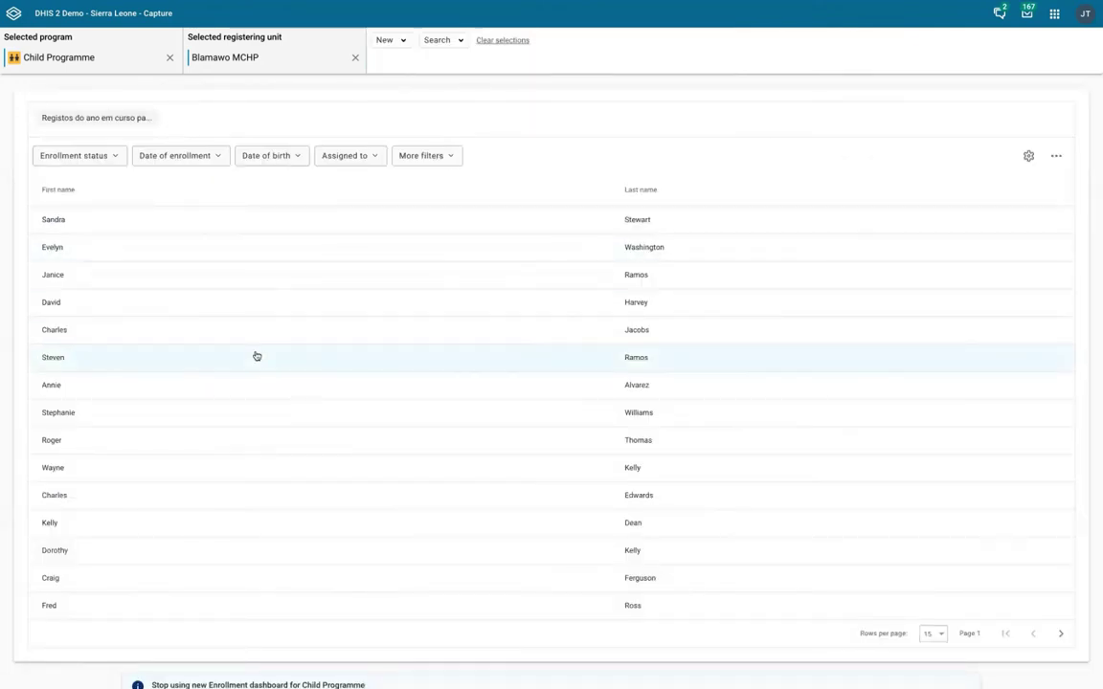
pyautogui.scroll(-1, 315, 519)
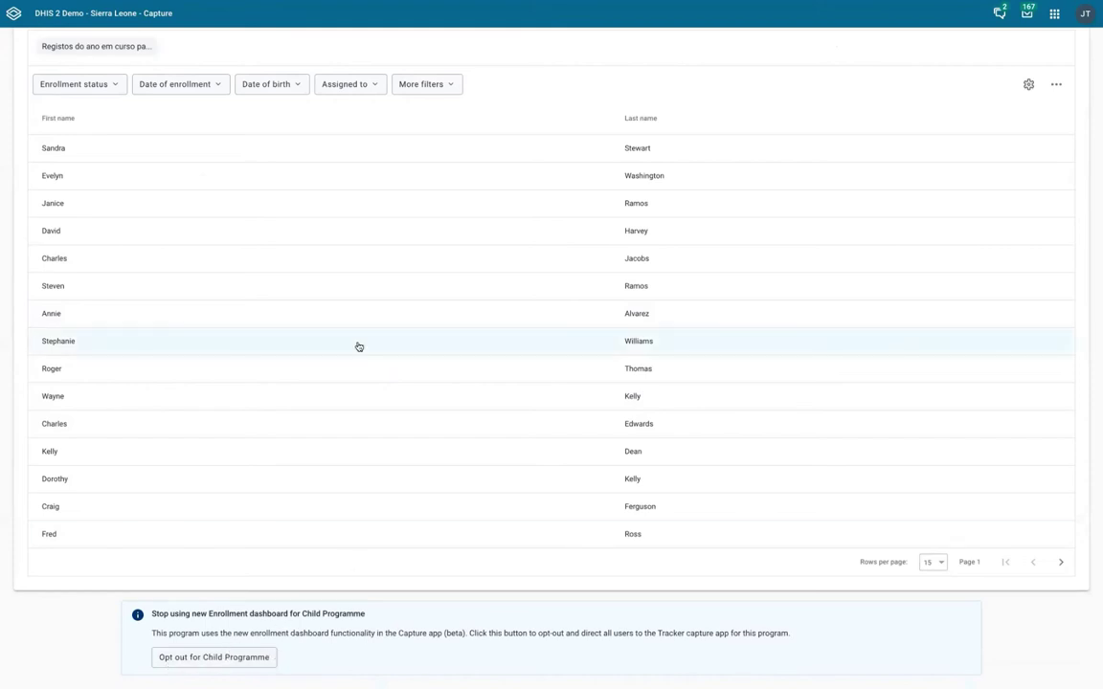
pyautogui.scroll(2, 357, 346)
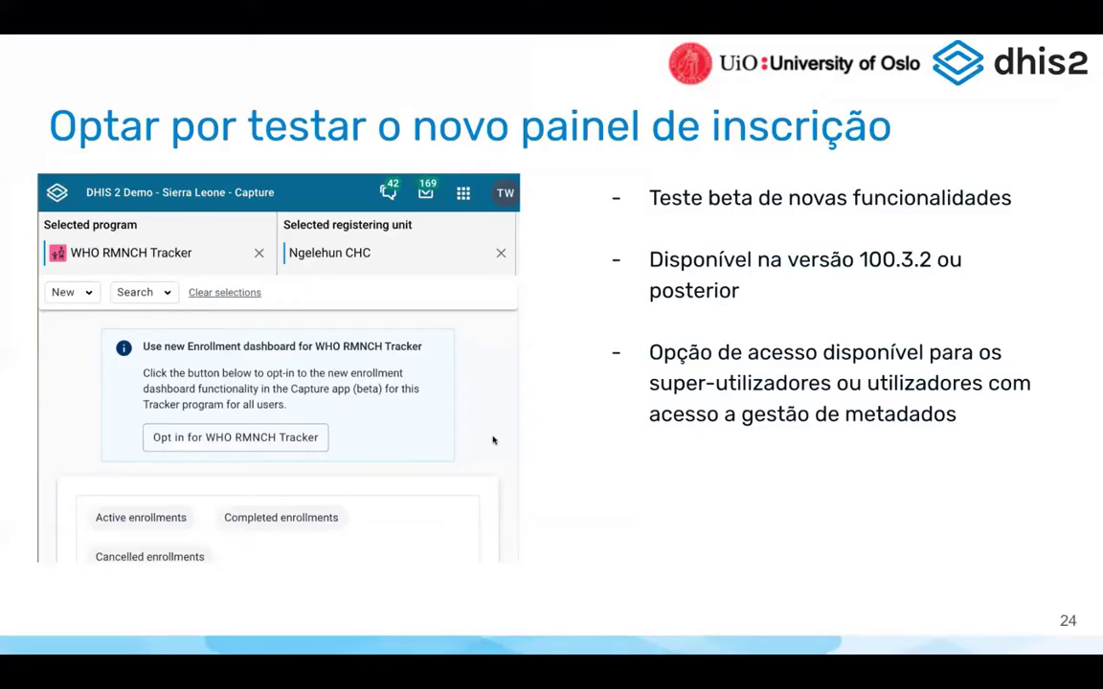
pyautogui.press('Right')
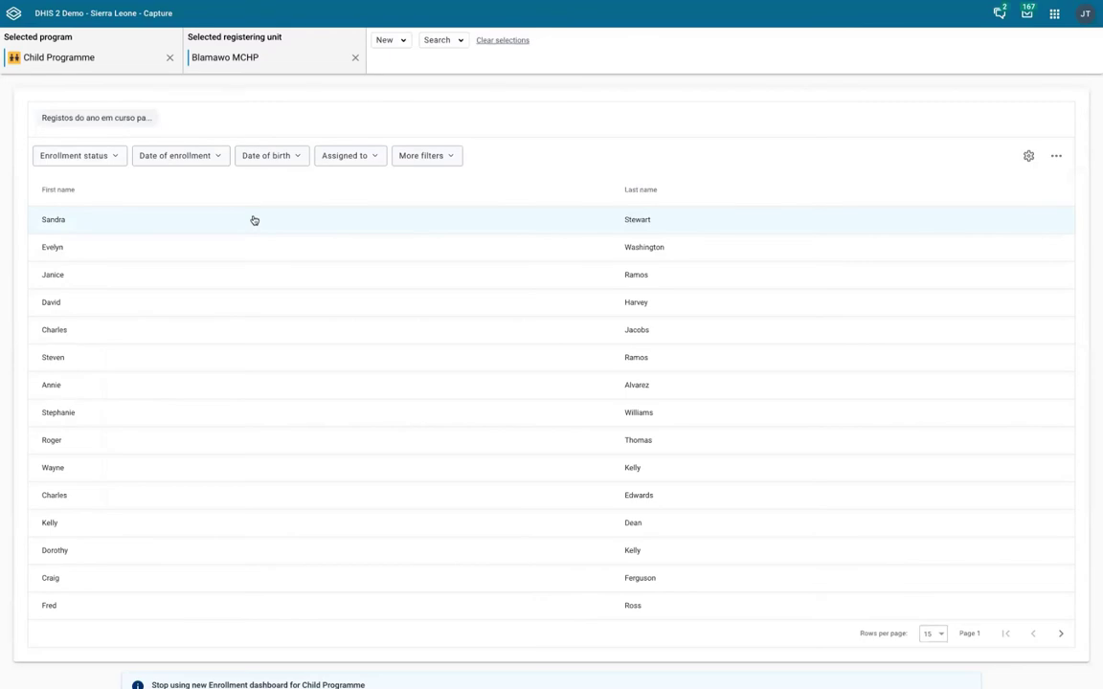
# Step: Start registering a new person in Child Programme and enter the child's date of birth
pyautogui.click(388, 40)
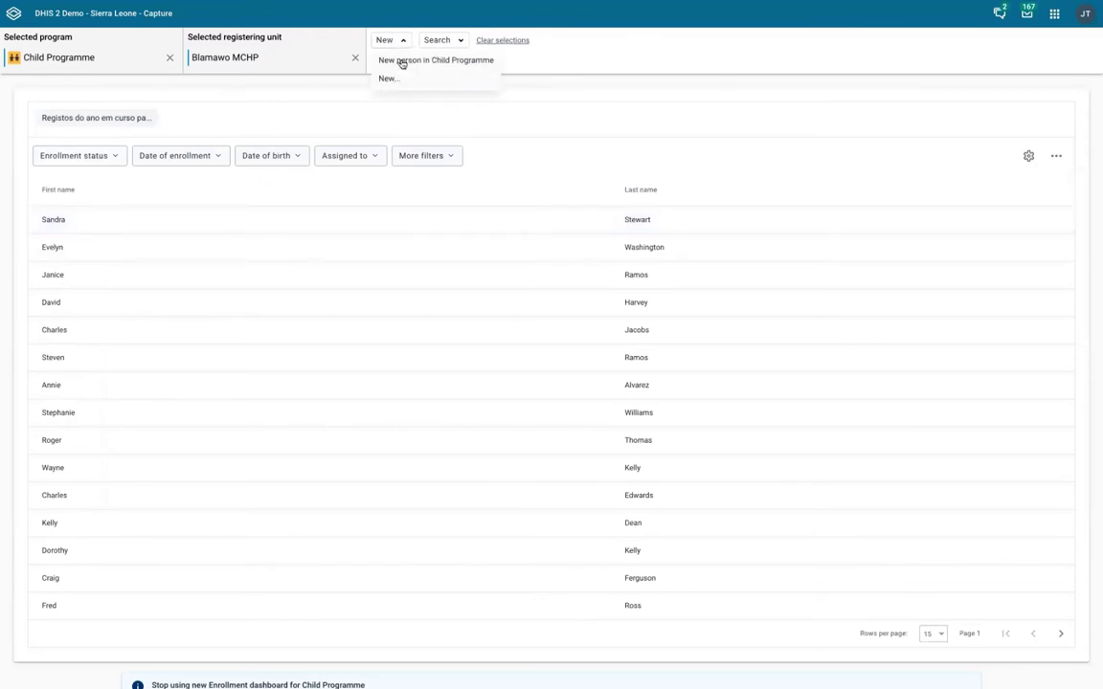
pyautogui.click(402, 61)
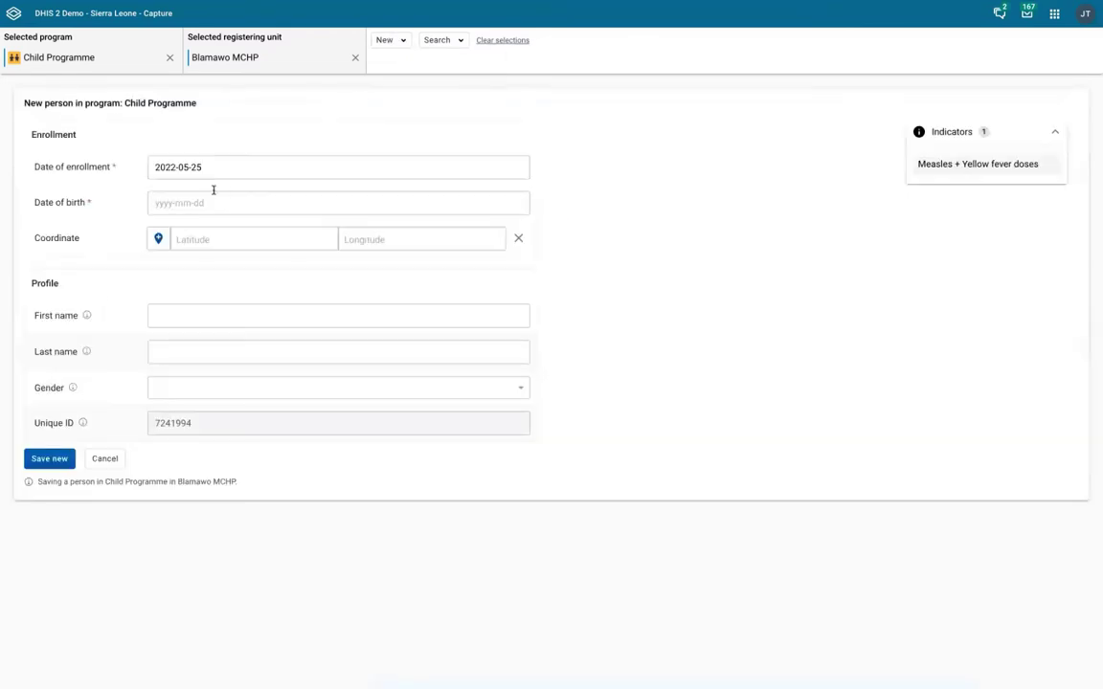
pyautogui.click(213, 199)
pyautogui.click(216, 453)
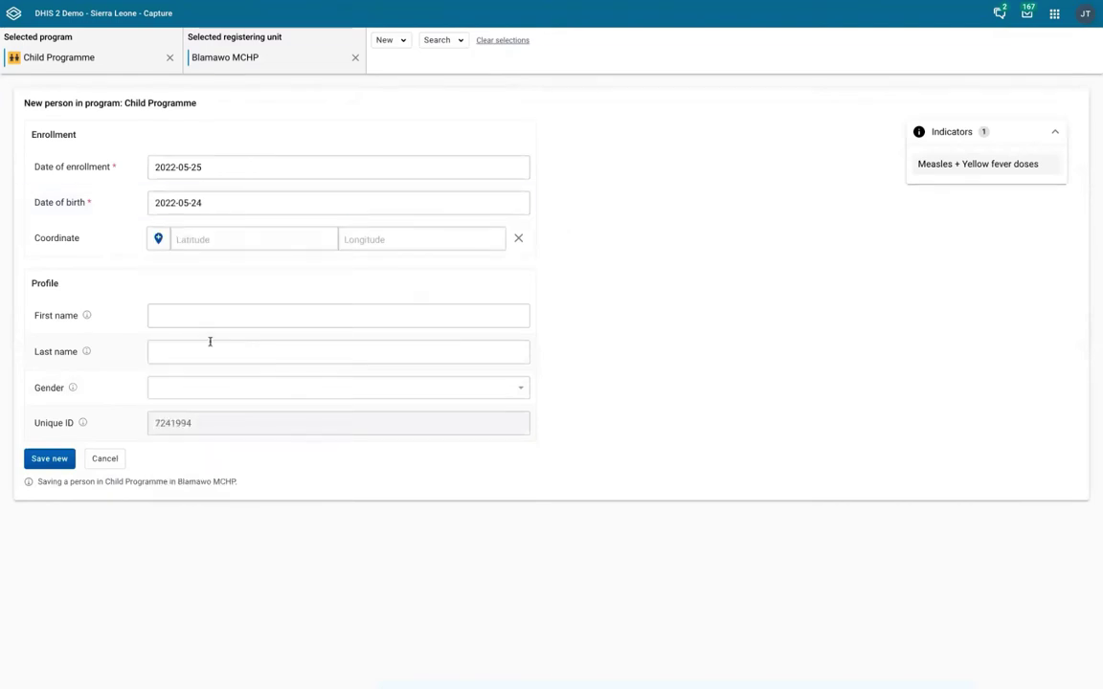
# Step: Enter the child's first and last name, set the gender to Male, and save the new person
pyautogui.click(174, 313)
pyautogui.write('Alfa')
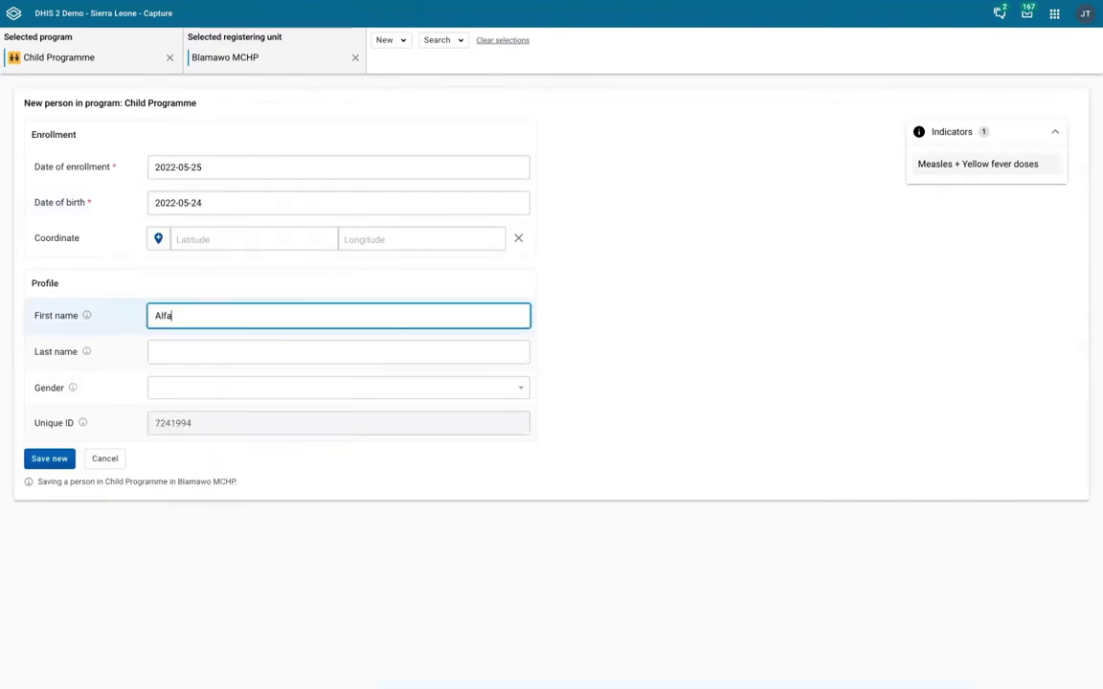
pyautogui.press('Tab')
pyautogui.write('Beta')
pyautogui.click(212, 391)
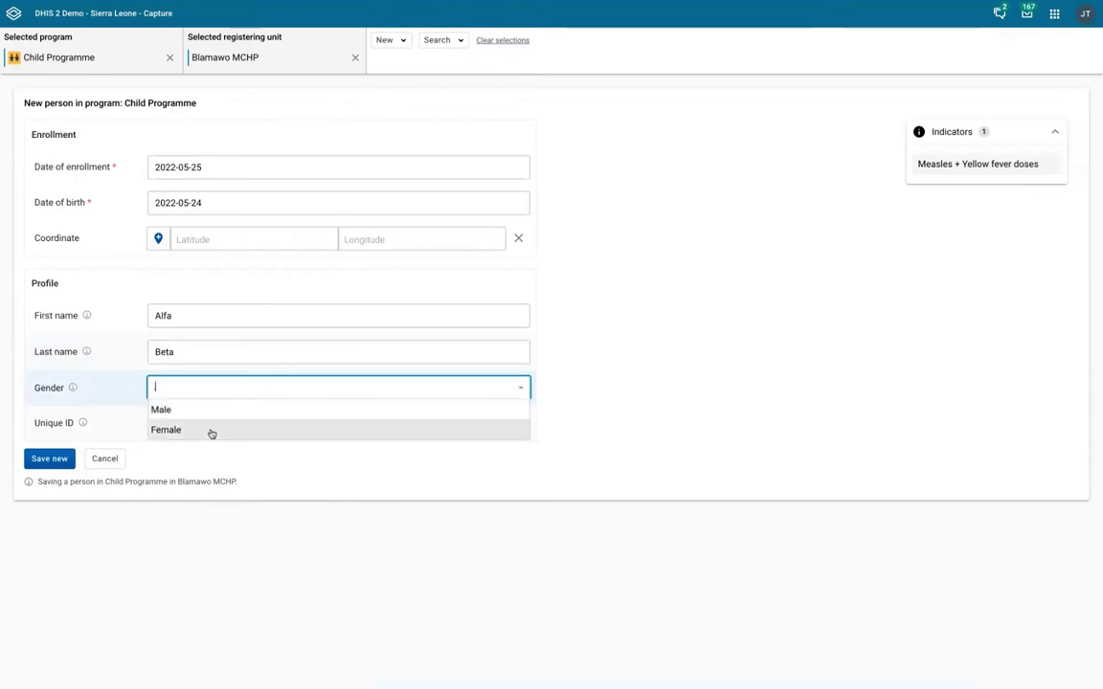
pyautogui.click(197, 413)
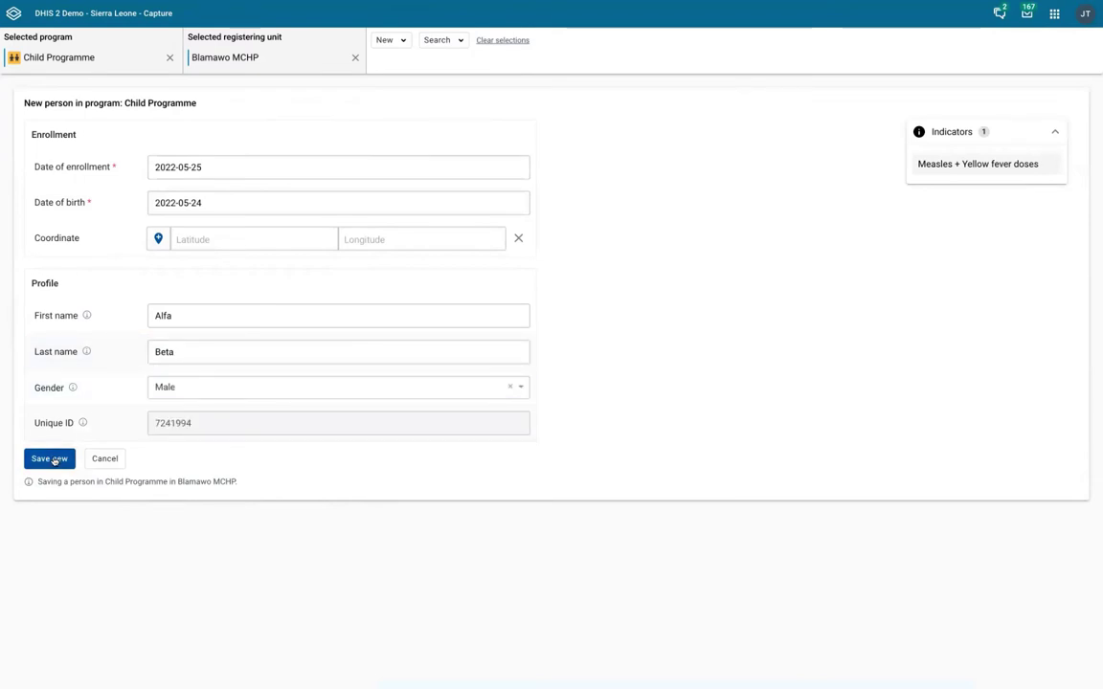
pyautogui.click(50, 460)
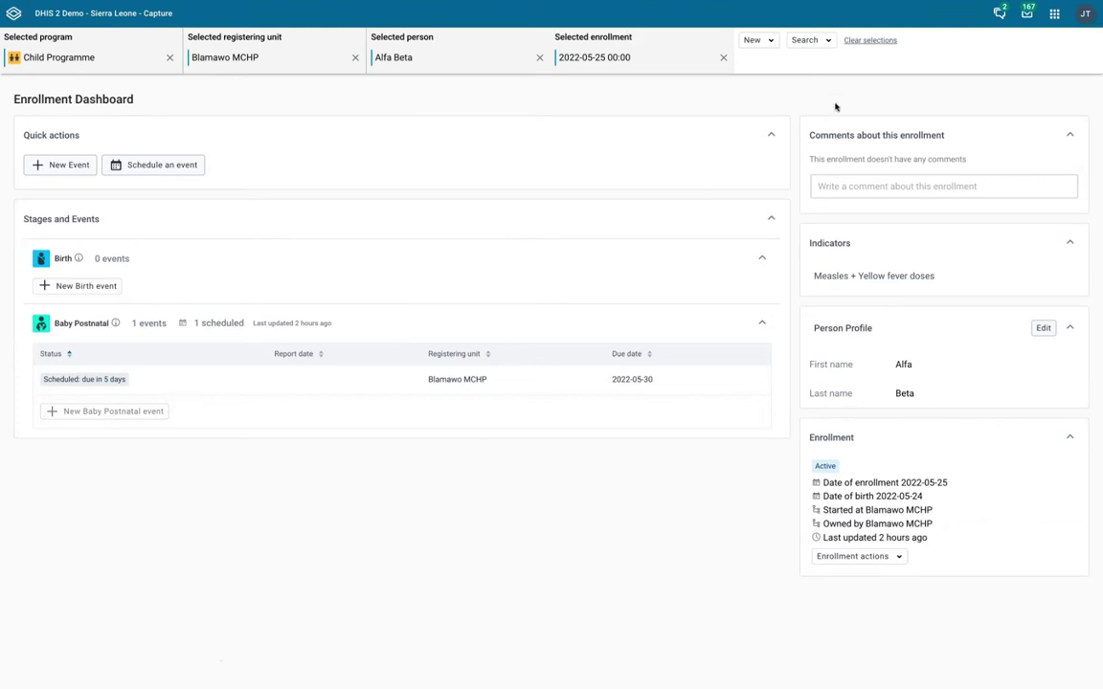
pyautogui.hotkey('ctrl', 'Left')
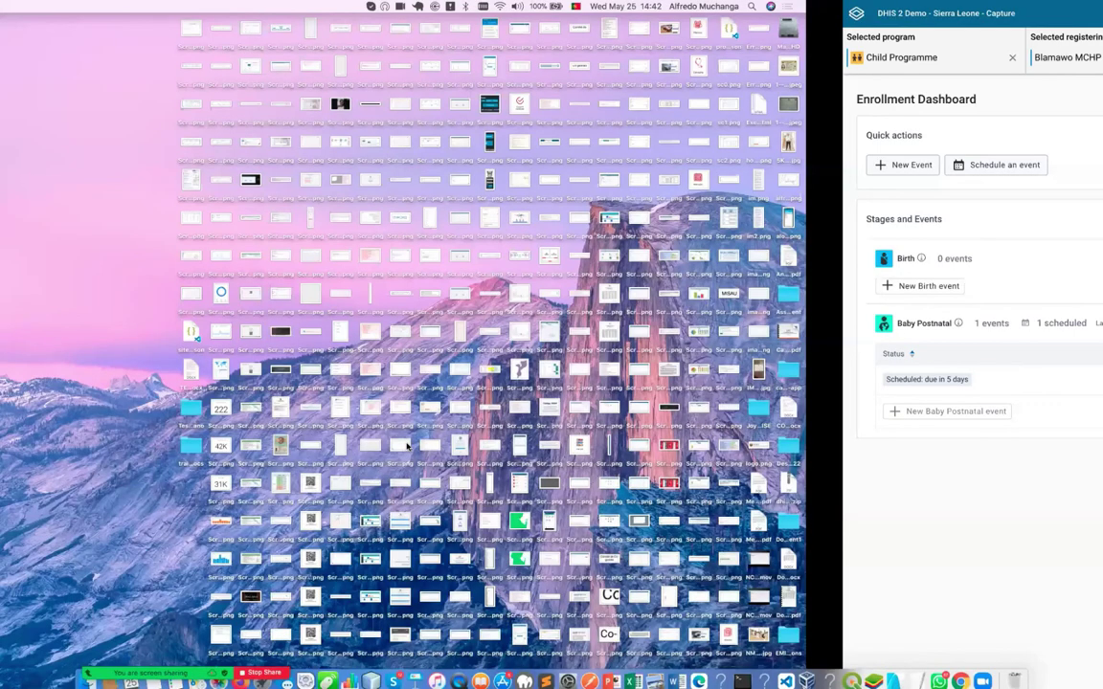
pyautogui.hotkey('ctrl', 'Left')
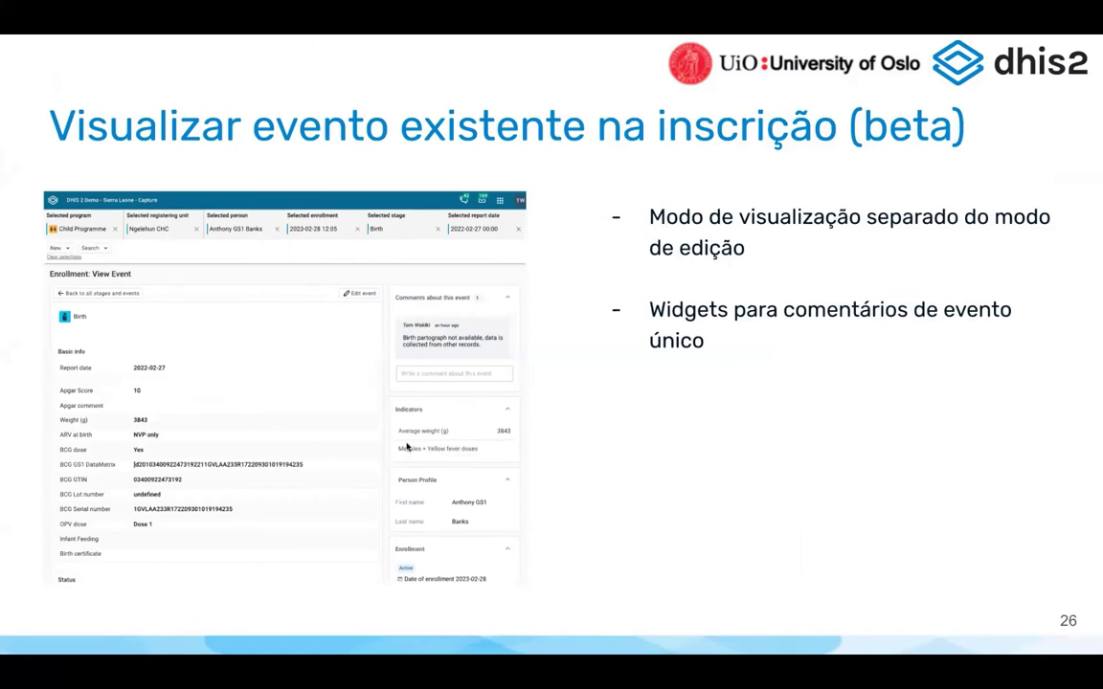
pyautogui.hotkey('ctrl', 'Right')
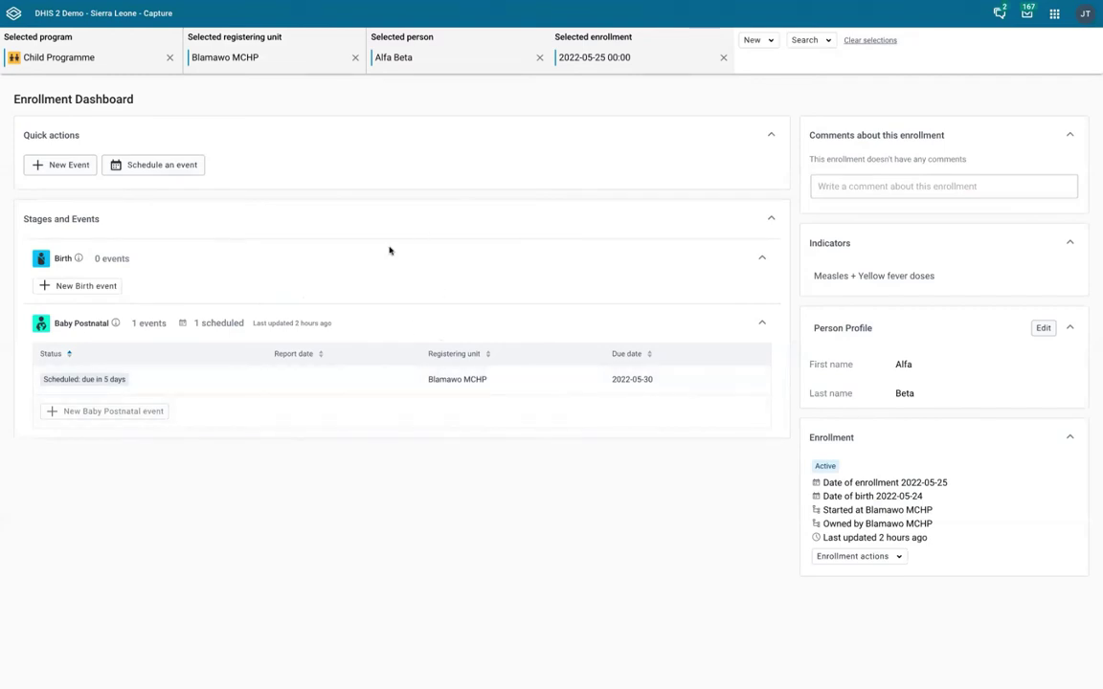
# Step: Start a new event in the Birth stage of the child's enrollment
pyautogui.click(60, 166)
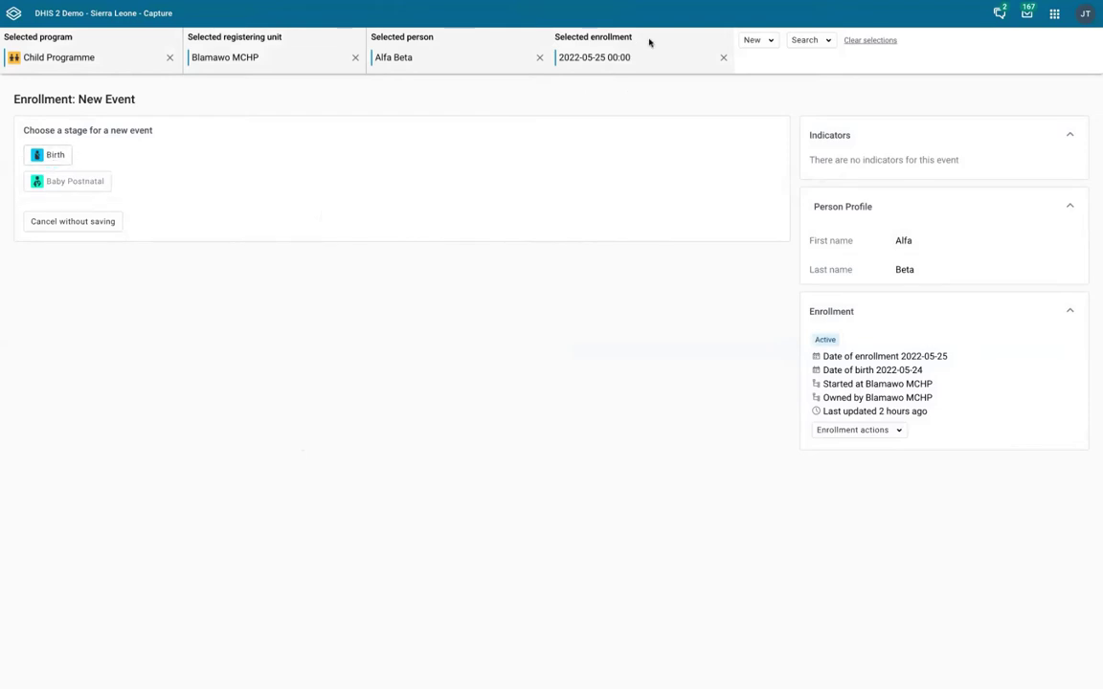
pyautogui.click(56, 156)
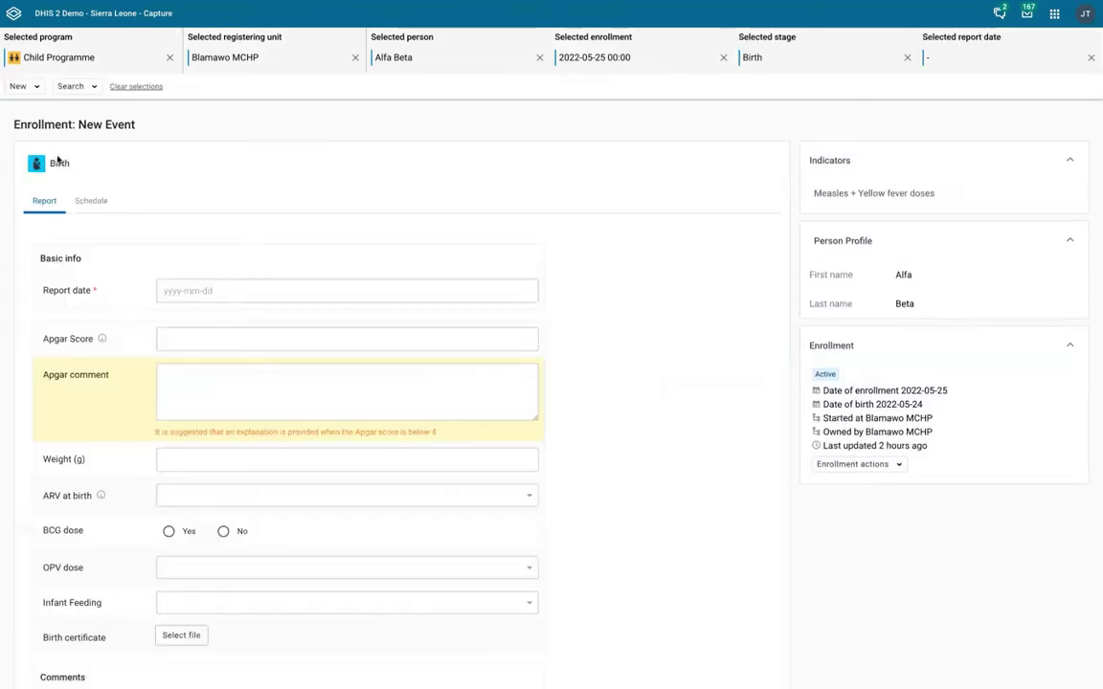
# Step: Fill in the Birth report with report date 2022-05-25 and an Apgar Score of 5
pyautogui.click(184, 292)
pyautogui.click(256, 460)
pyautogui.scroll(-2, 222, 341)
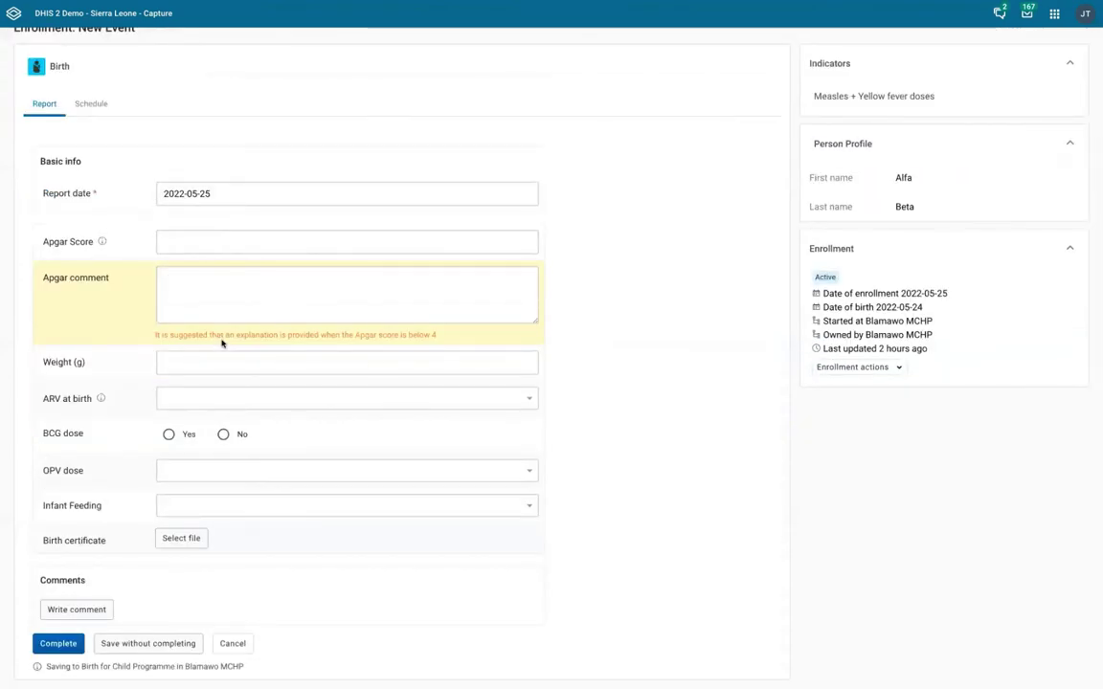
pyautogui.scroll(2, 221, 340)
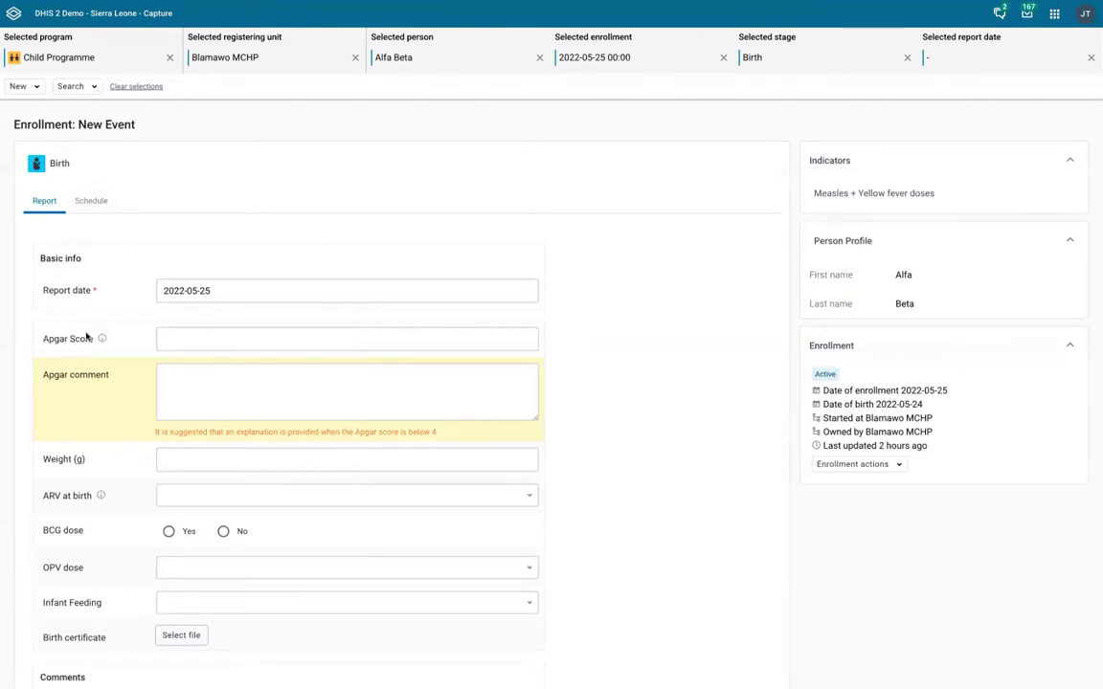
pyautogui.scroll(-1, 216, 199)
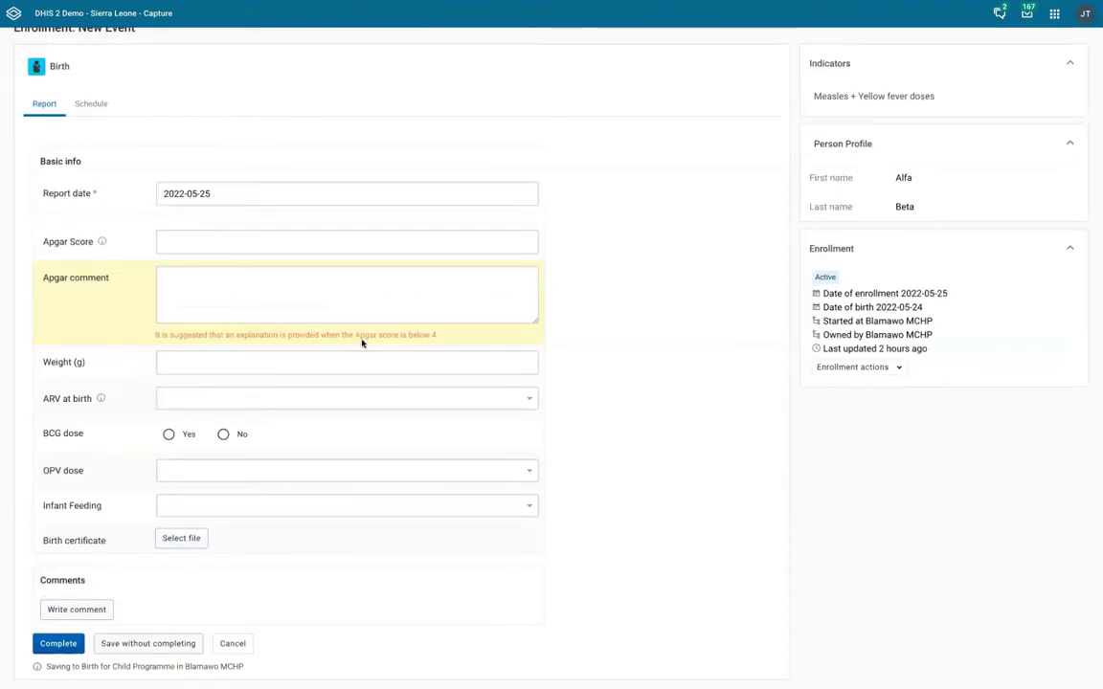
pyautogui.click(298, 243)
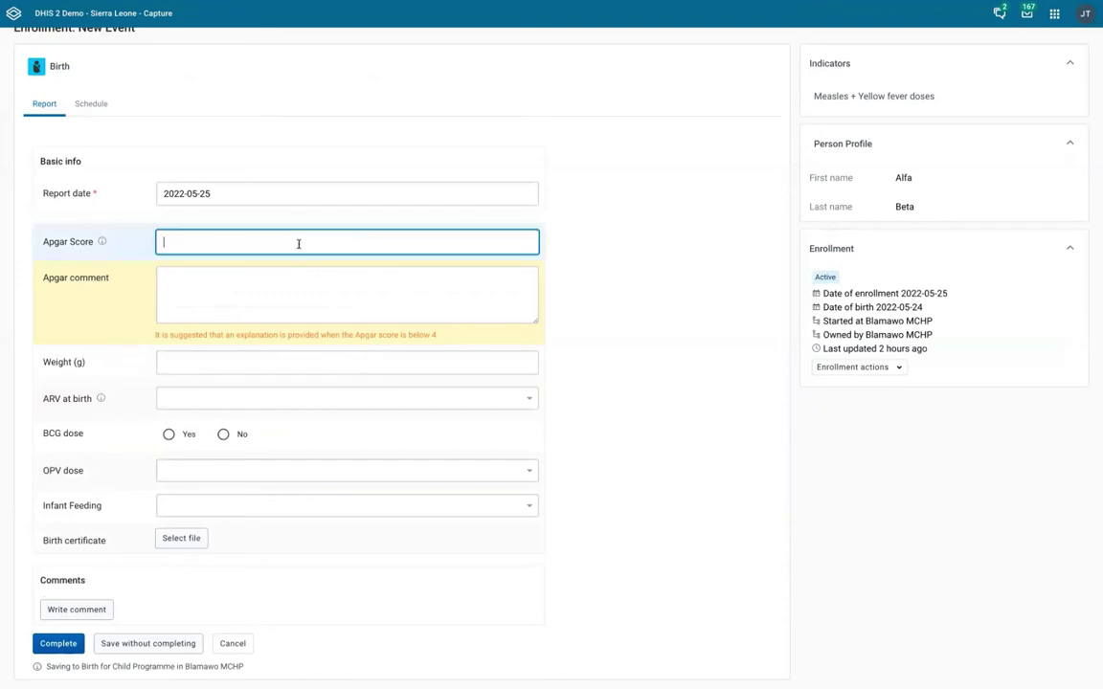
pyautogui.write('5')
pyautogui.click(596, 245)
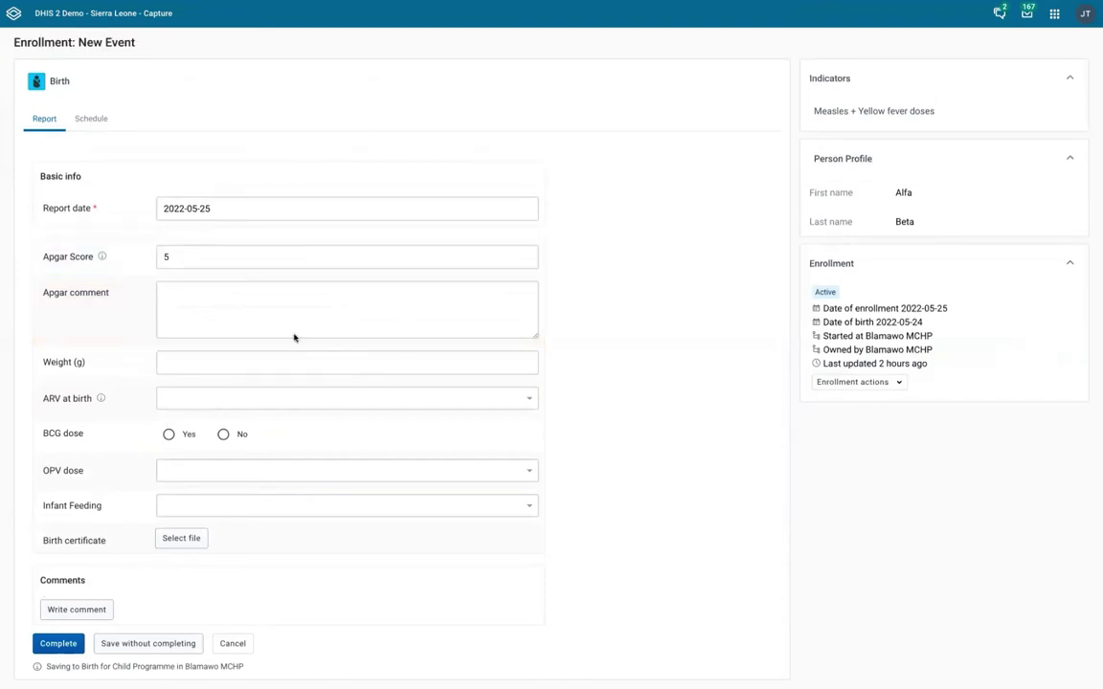
pyautogui.scroll(1, 246, 342)
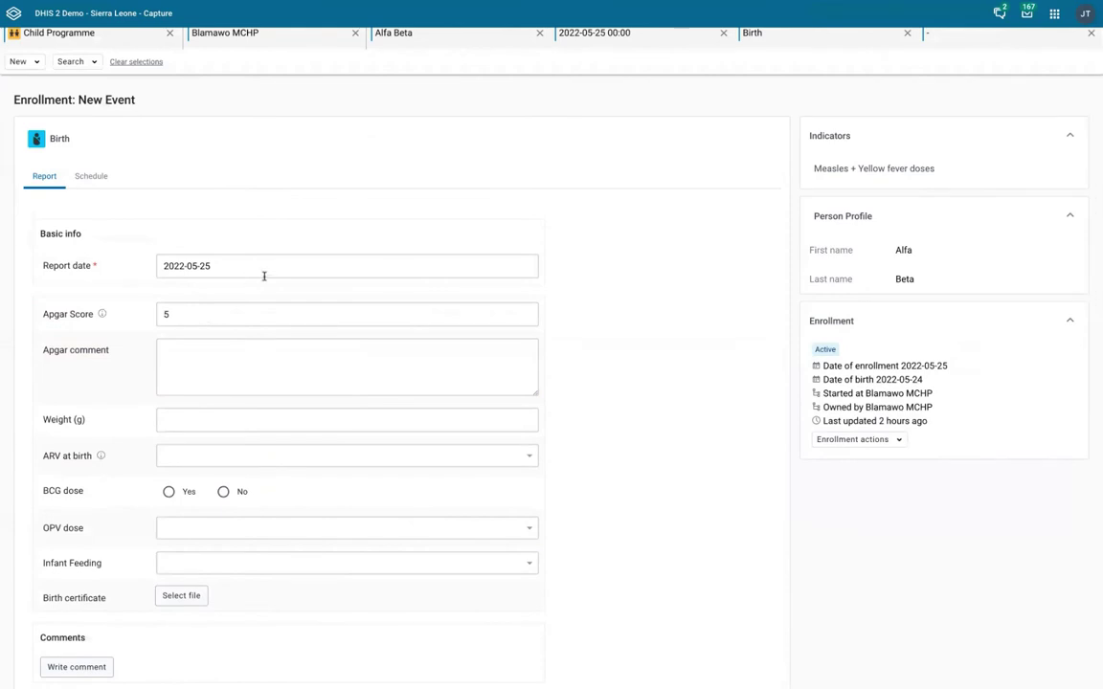
pyautogui.scroll(-1, 645, 391)
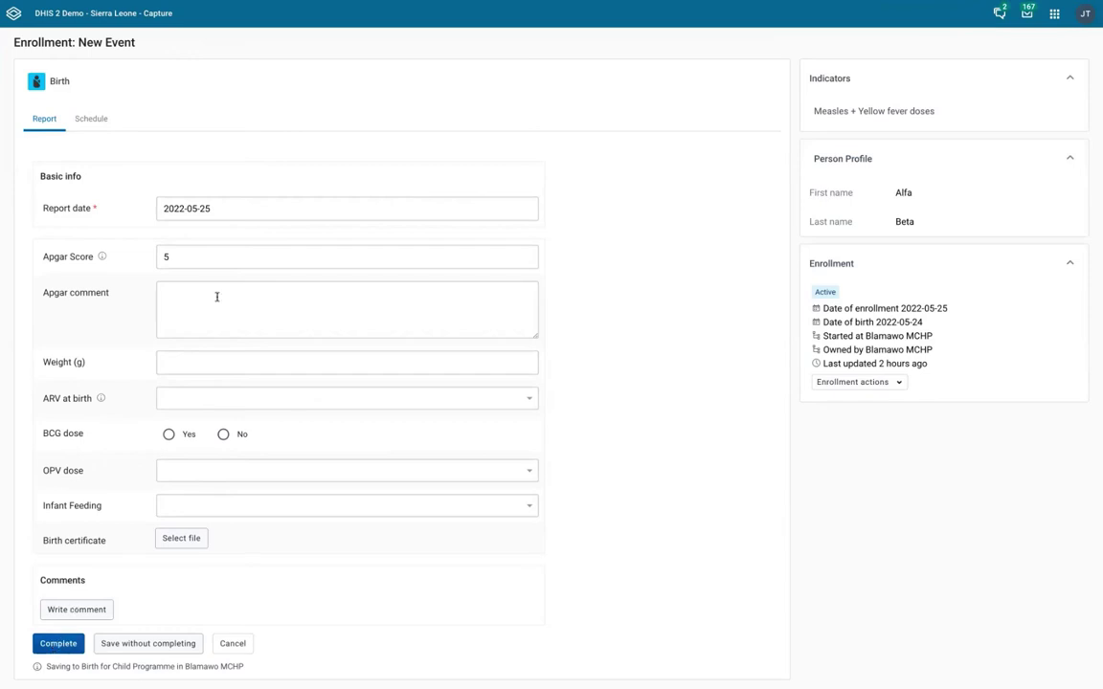
# Step: Switch the Birth event from reporting to scheduling, discarding the unsaved report, and set the due date to 2022-05-30
pyautogui.click(100, 120)
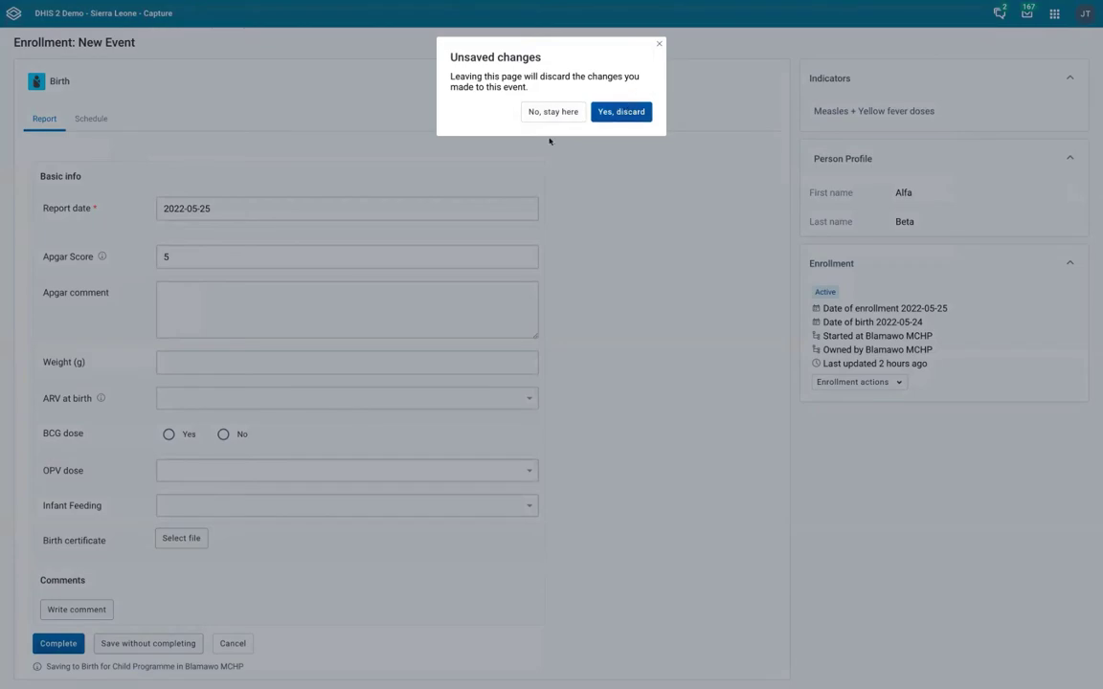
pyautogui.click(621, 111)
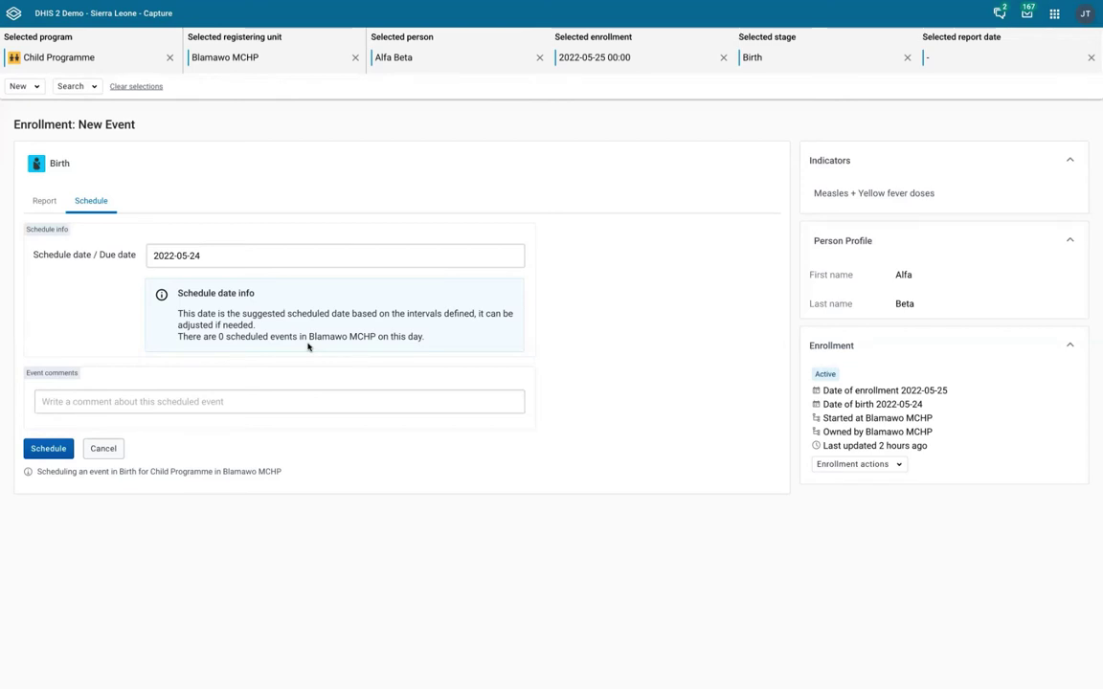
pyautogui.click(92, 396)
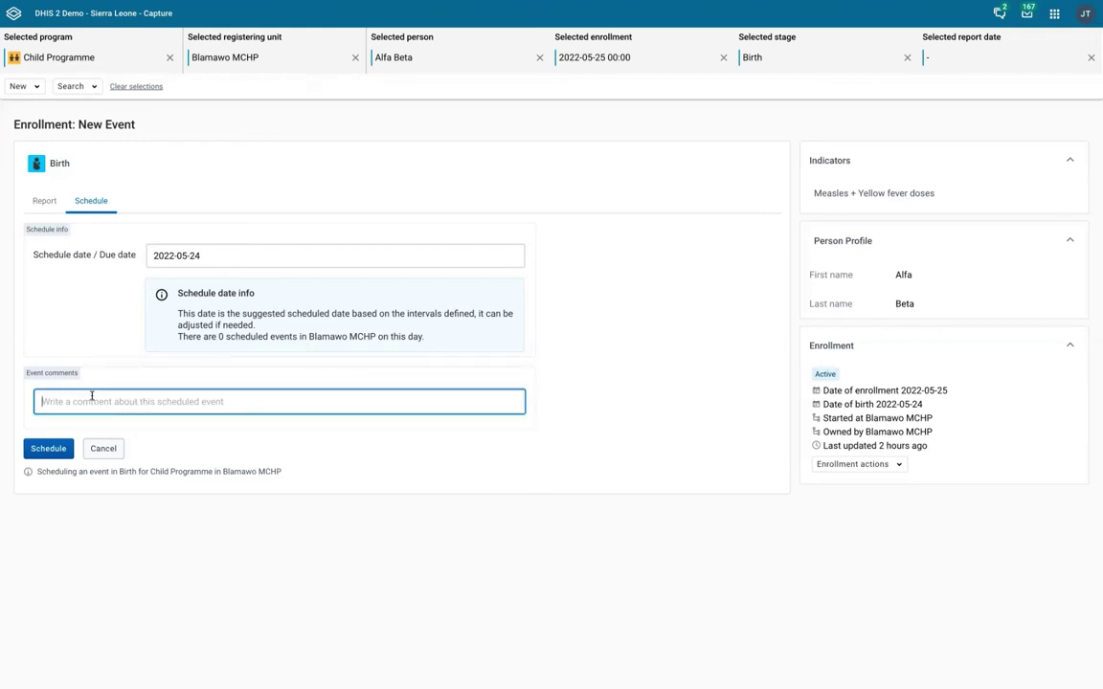
pyautogui.click(223, 254)
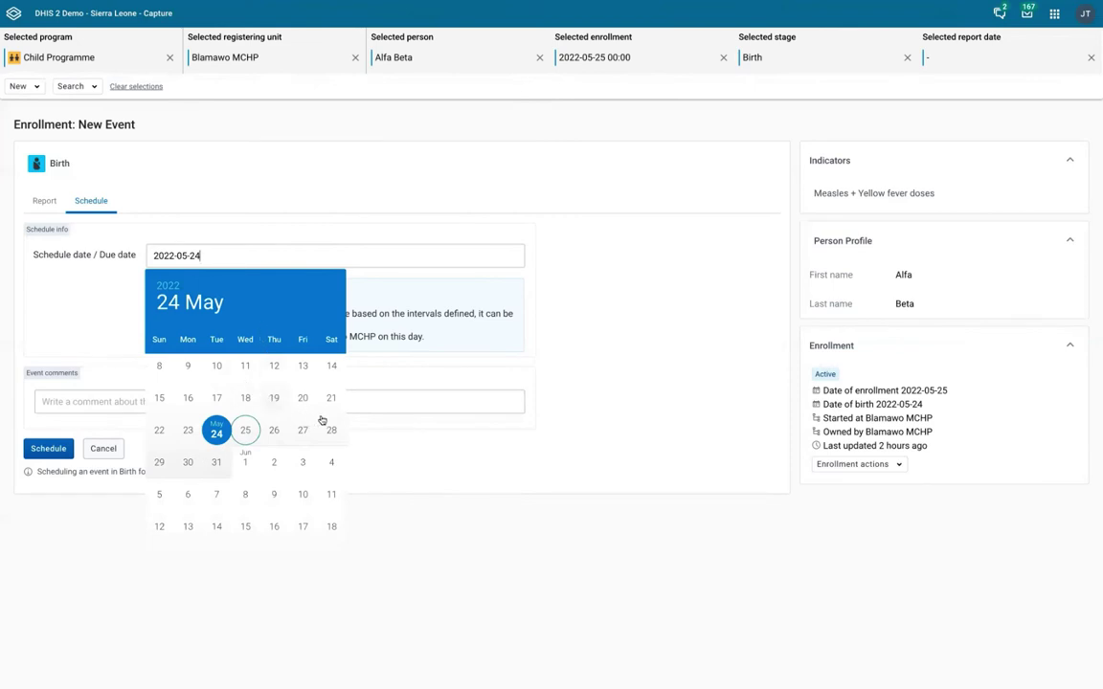
pyautogui.click(188, 464)
# Step: Save the comment "A data proposta é domingo" on the Birth event and schedule it
pyautogui.click(159, 387)
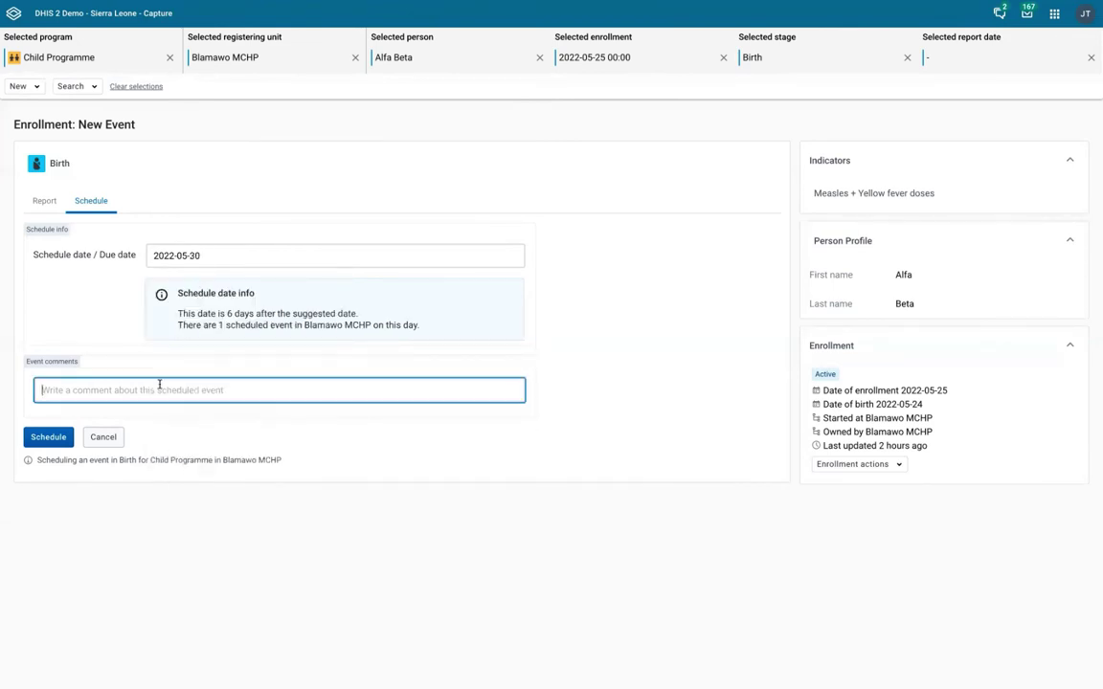
pyautogui.write('A')
pyautogui.press('BackSpace')
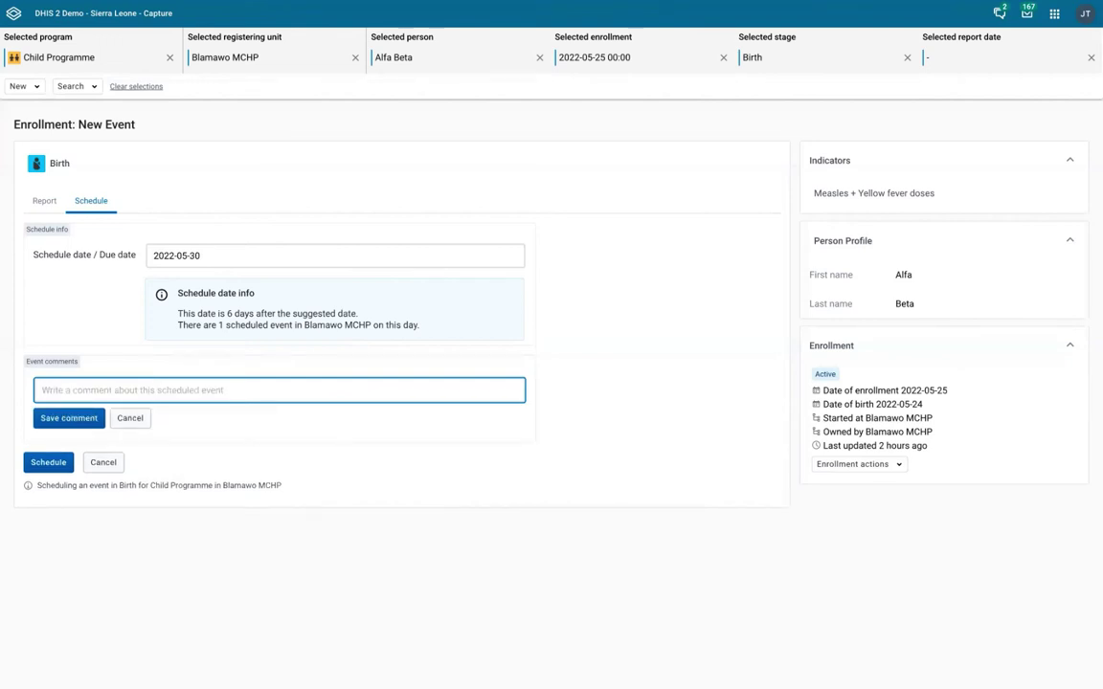
pyautogui.write('A da ra')
pyautogui.write('p')
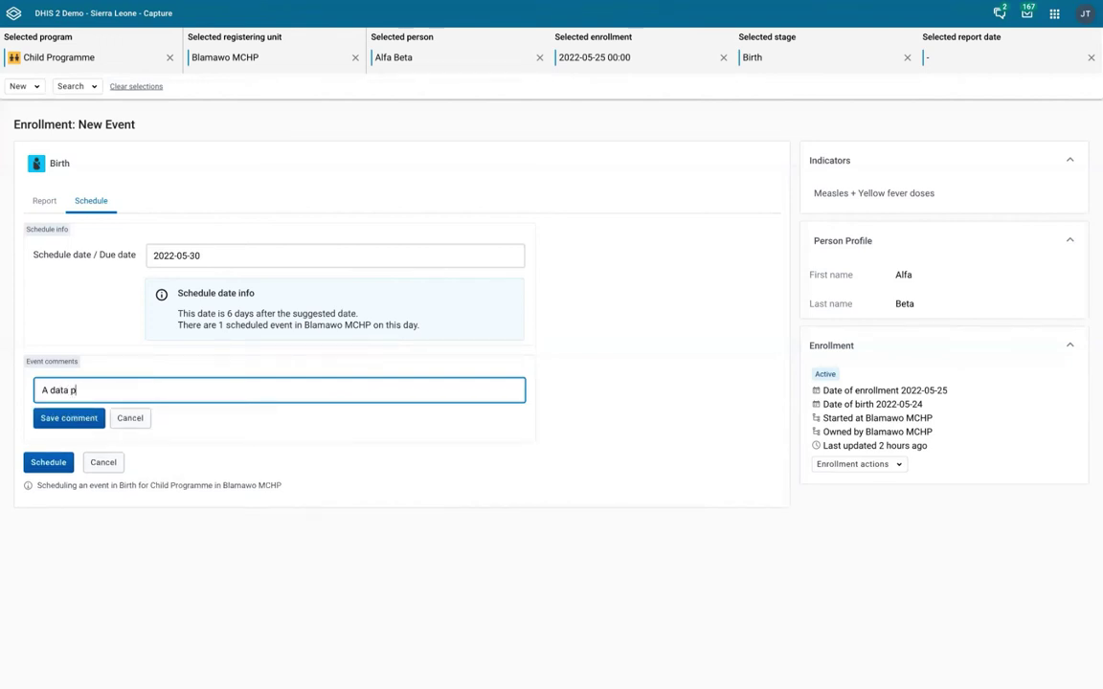
pyautogui.write('ros')
pyautogui.press('BackSpace')
pyautogui.write('posta é domingo')
pyautogui.click(84, 421)
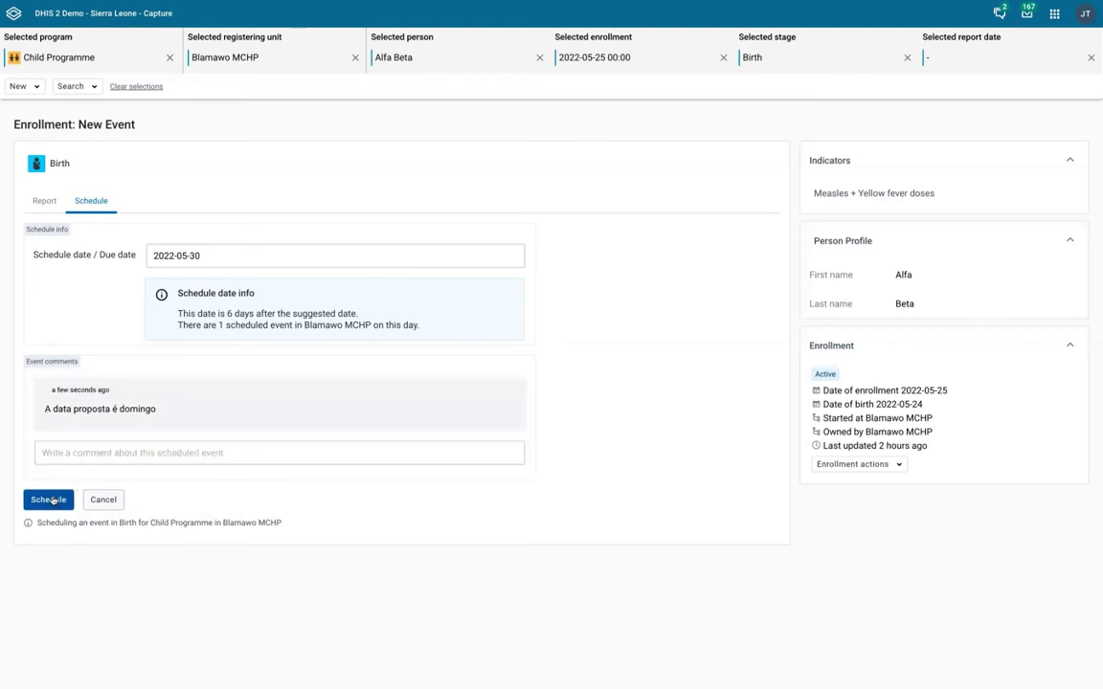
pyautogui.click(48, 498)
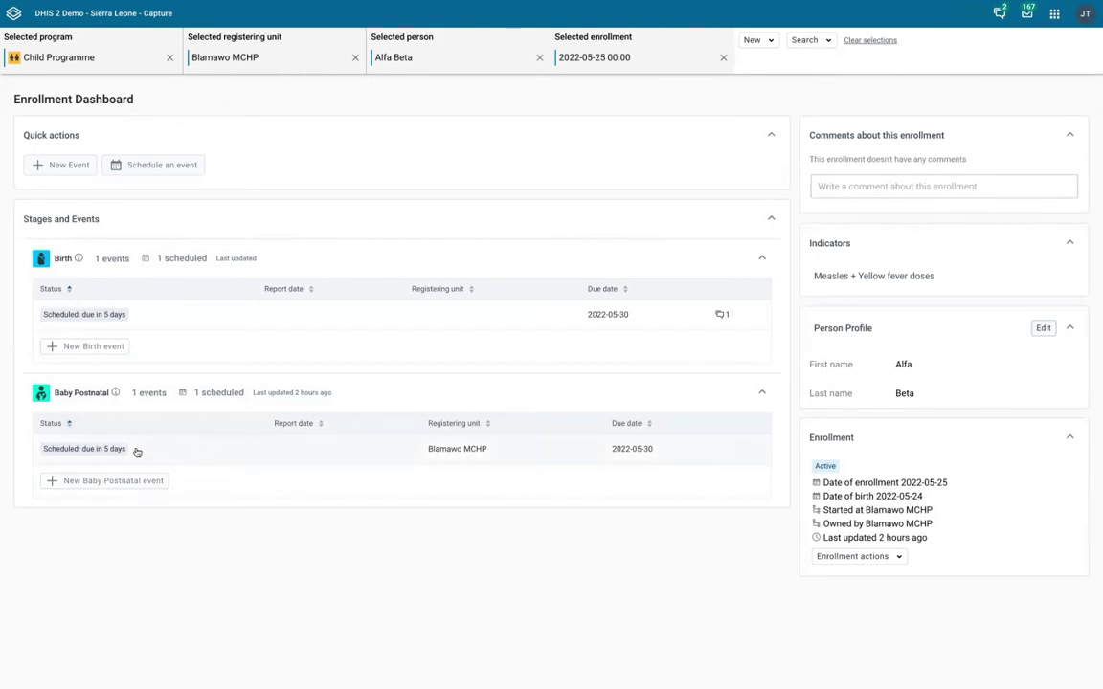
# Step: Open the scheduled Baby Postnatal event for editing and set its report date to 2022-05-25
pyautogui.click(172, 450)
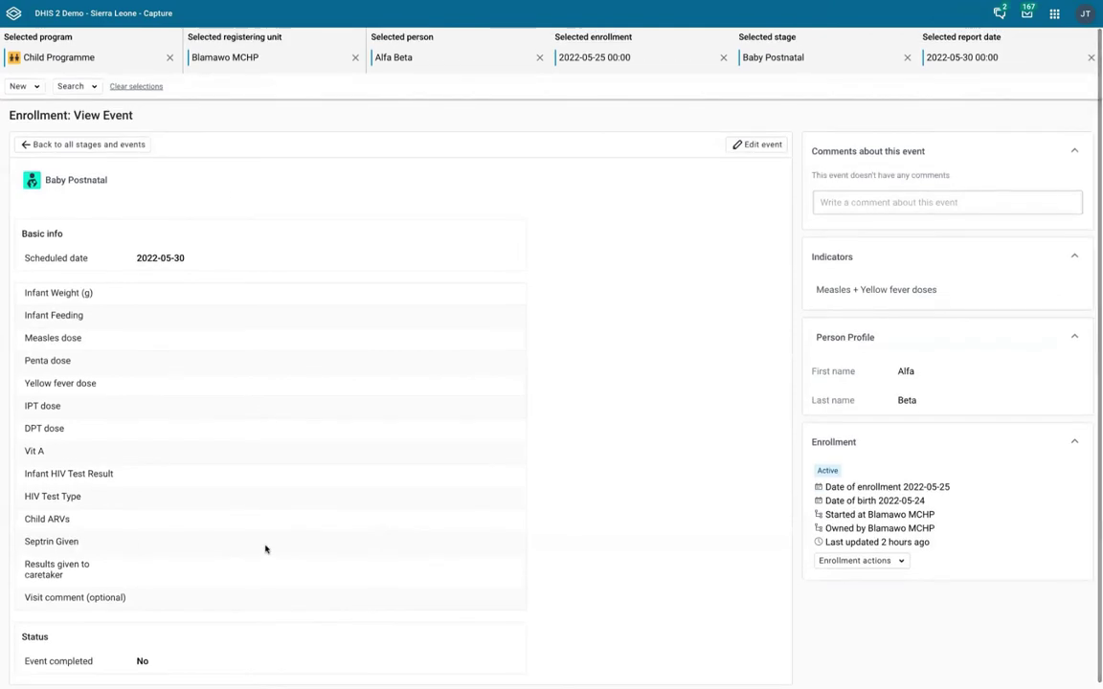
pyautogui.click(756, 145)
pyautogui.click(145, 265)
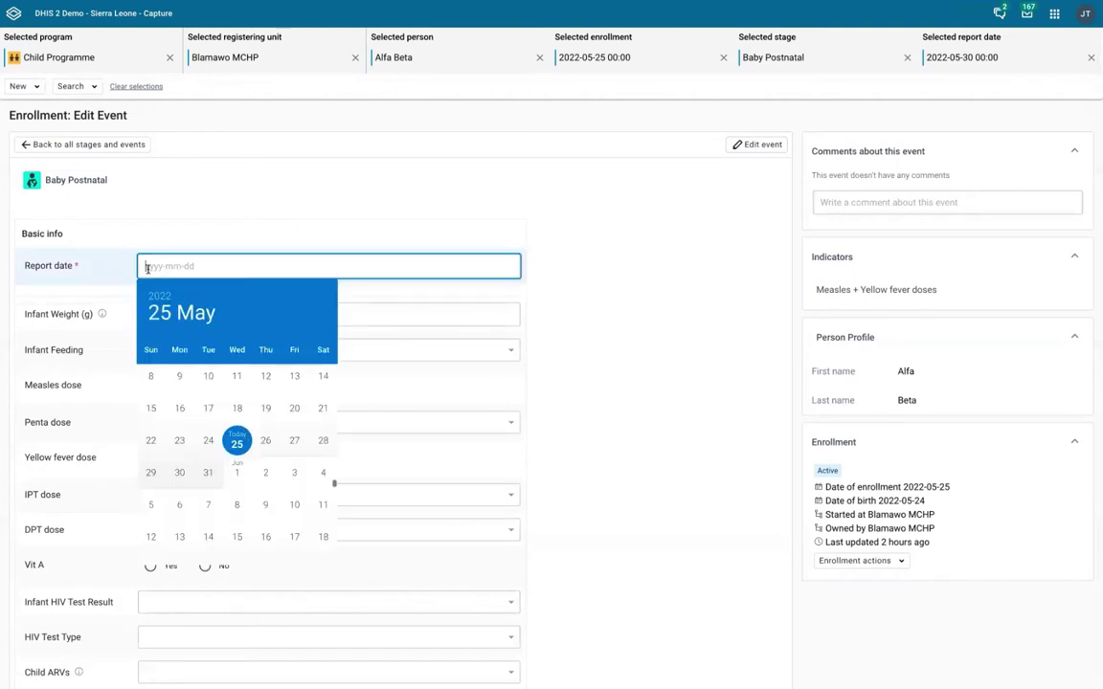
pyautogui.click(237, 442)
# Step: Set the infant weight to 3500 g and infant feeding to Exclusive, and save the Baby Postnatal event
pyautogui.click(201, 307)
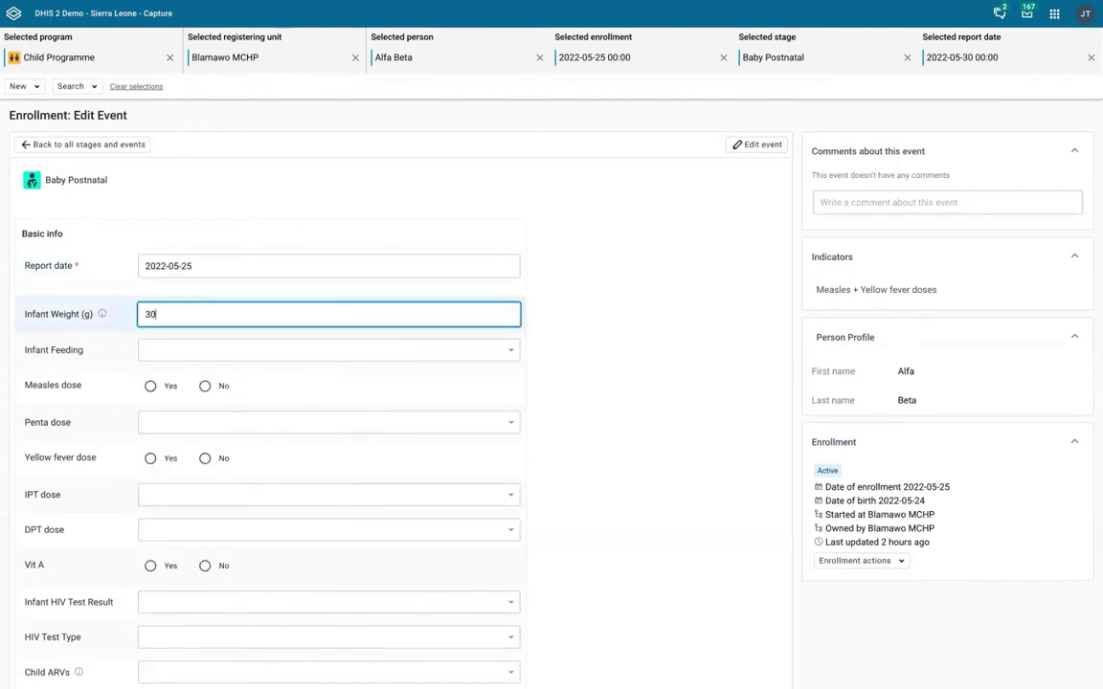
pyautogui.write('3500')
pyautogui.press('Tab')
pyautogui.click(220, 378)
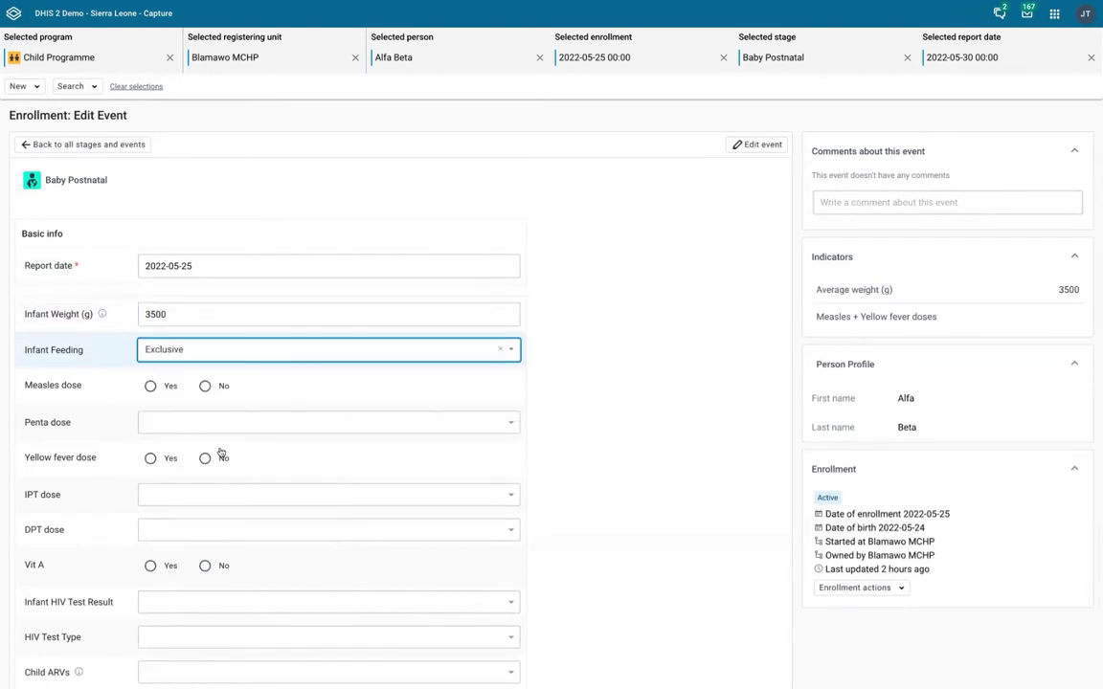
pyautogui.scroll(-3, 86, 546)
pyautogui.click(30, 664)
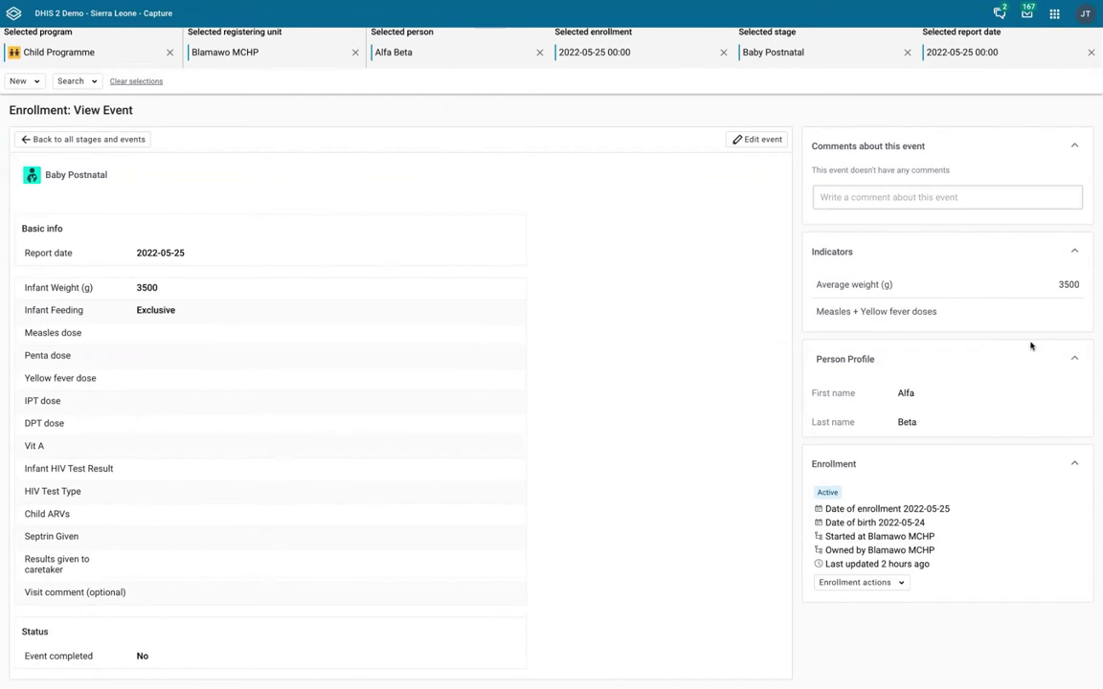
# Step: Return to the enrollment dashboard, add a second given name to the first name in the person profile, and save the changes
pyautogui.click(1075, 364)
pyautogui.click(1076, 365)
pyautogui.click(107, 141)
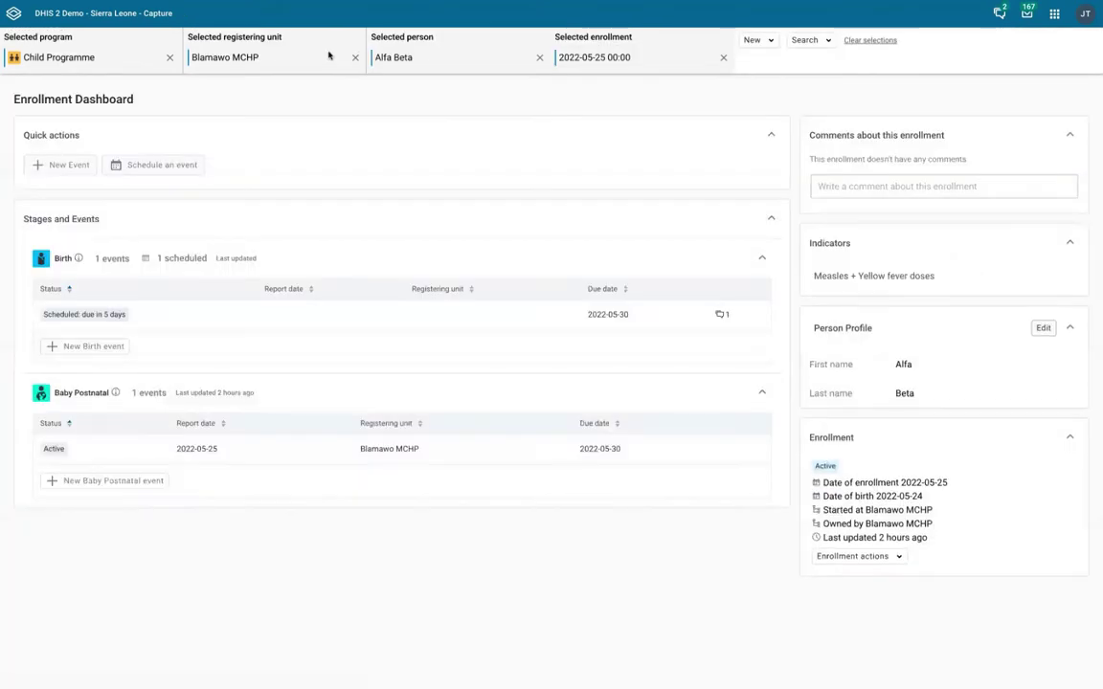
pyautogui.click(1044, 329)
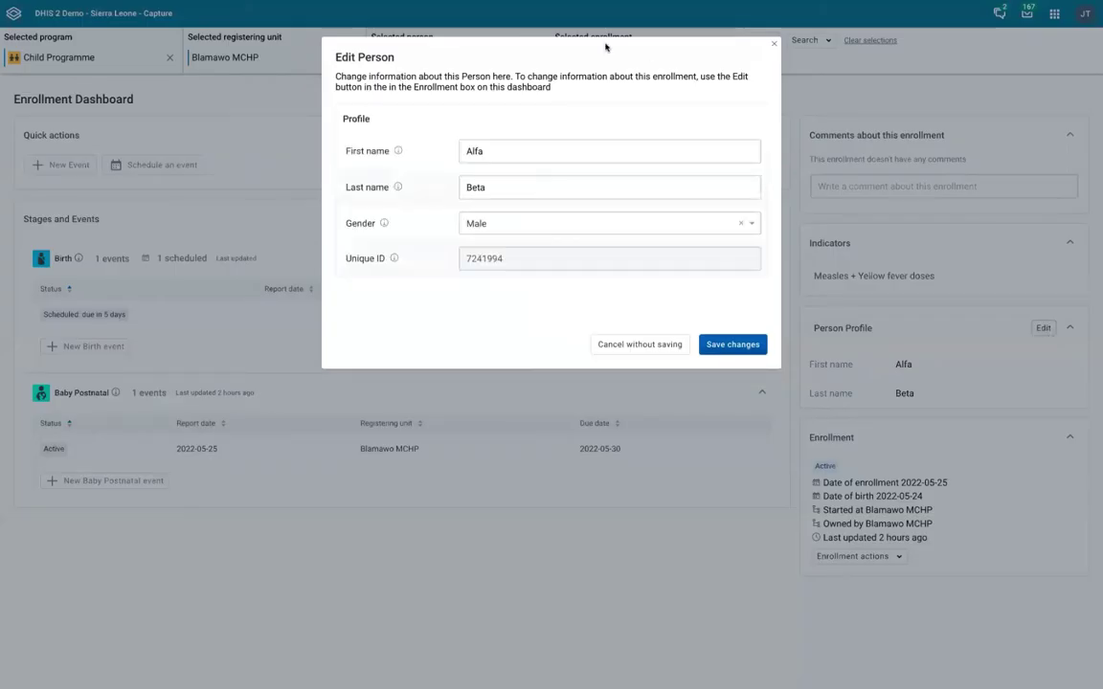
pyautogui.click(502, 151)
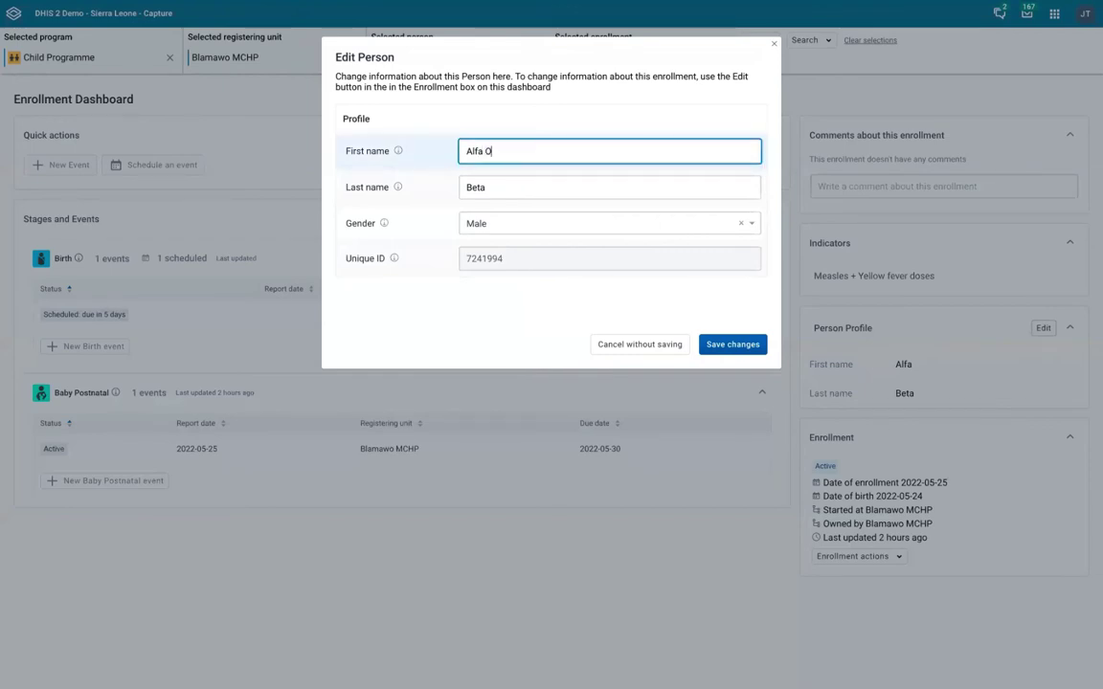
pyautogui.write('Omega')
pyautogui.click(733, 345)
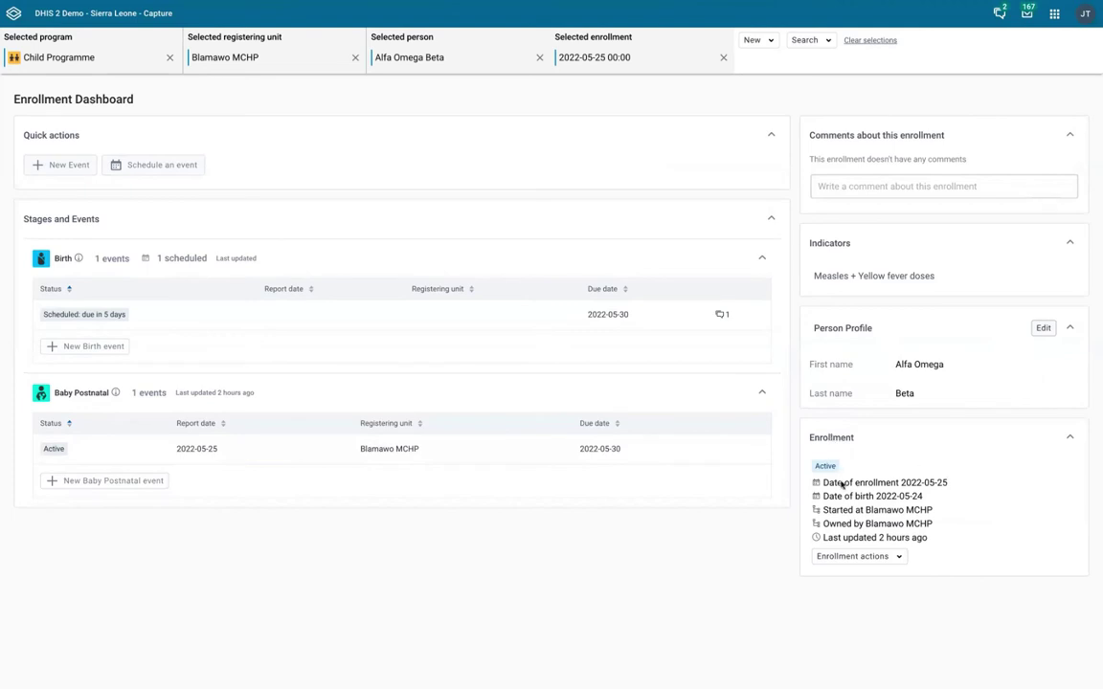
# Step: Show the available enrollment actions and clear the selected person to return to the Child Programme list at Blamawo MCHP
pyautogui.click(889, 558)
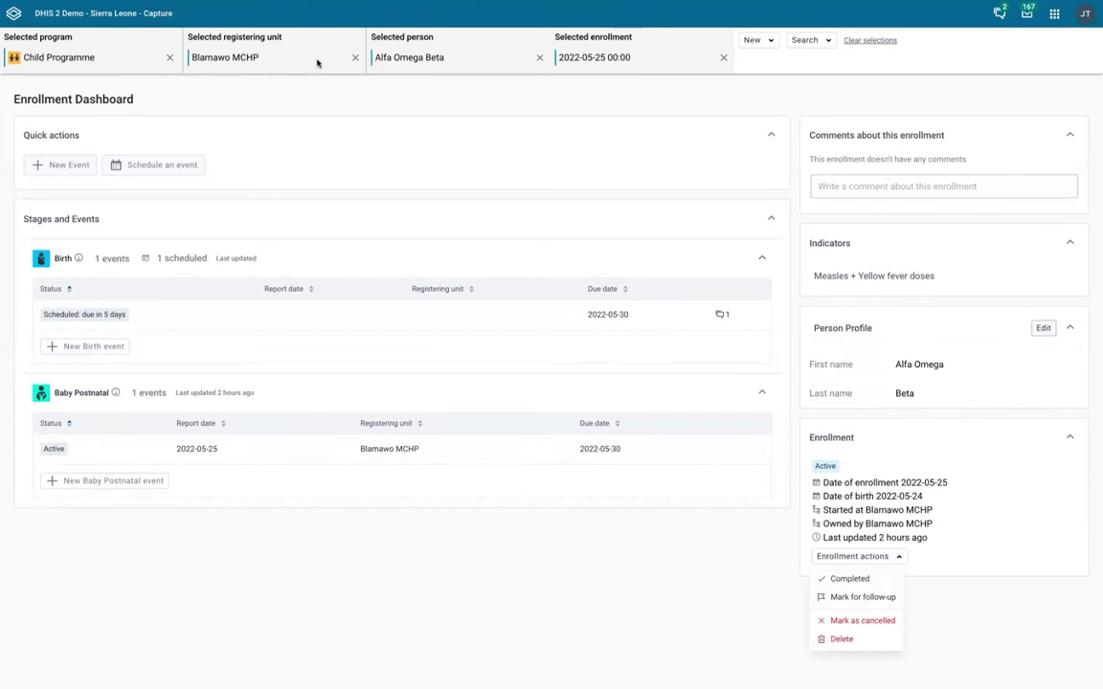
pyautogui.click(540, 61)
pyautogui.click(540, 60)
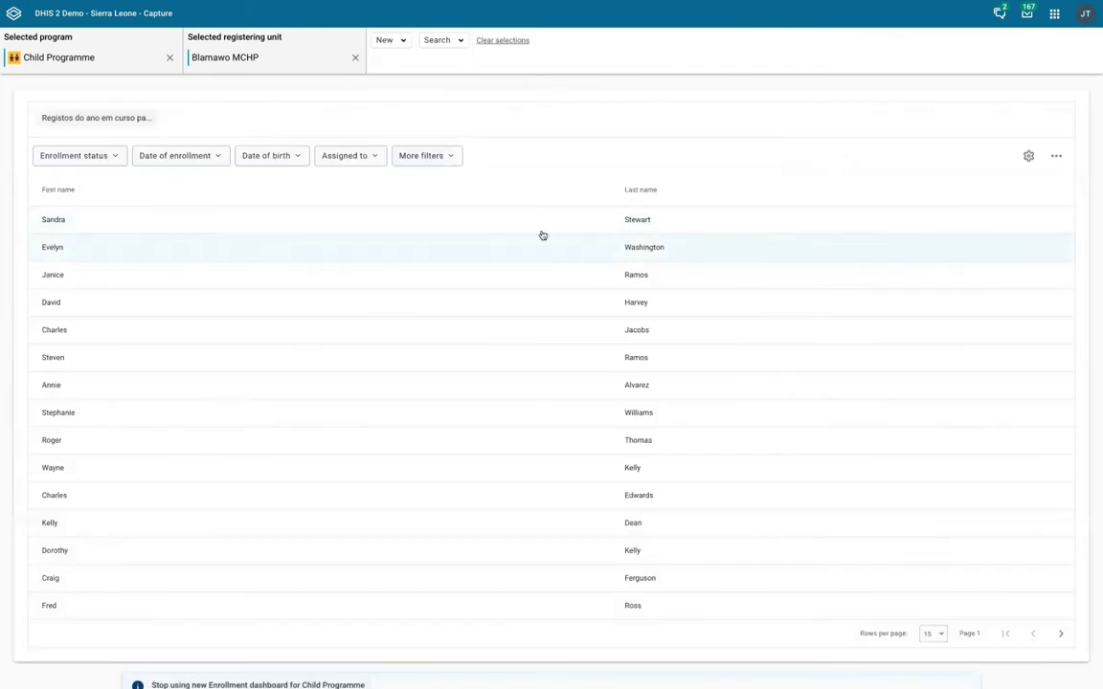
# Step: Load the saved list "Registos do ano em curso pa..." for the Child Programme at Blamawo MCHP
pyautogui.scroll(-1, 435, 359)
pyautogui.scroll(1, 436, 359)
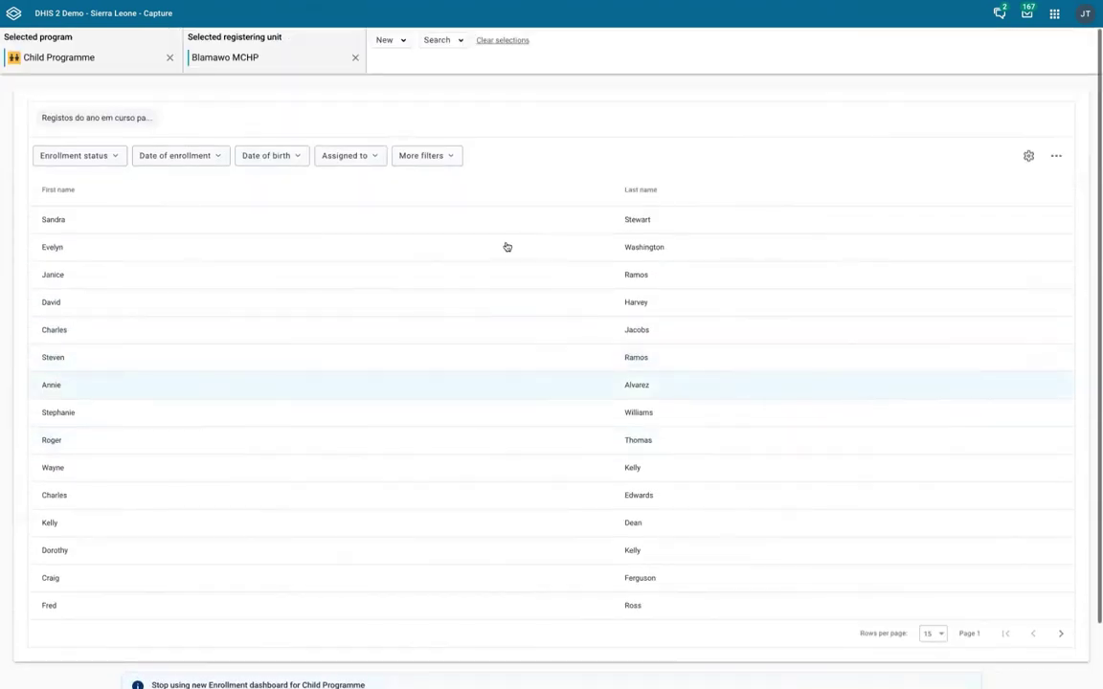
pyautogui.scroll(-1, 539, 416)
pyautogui.scroll(1, 539, 416)
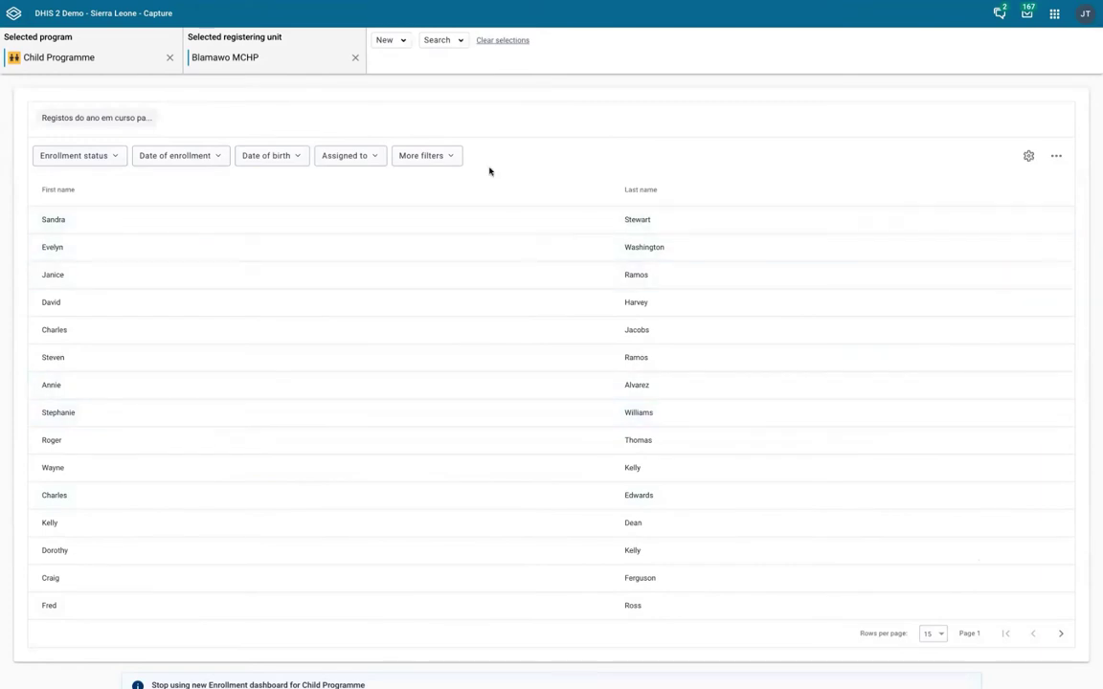
pyautogui.click(100, 118)
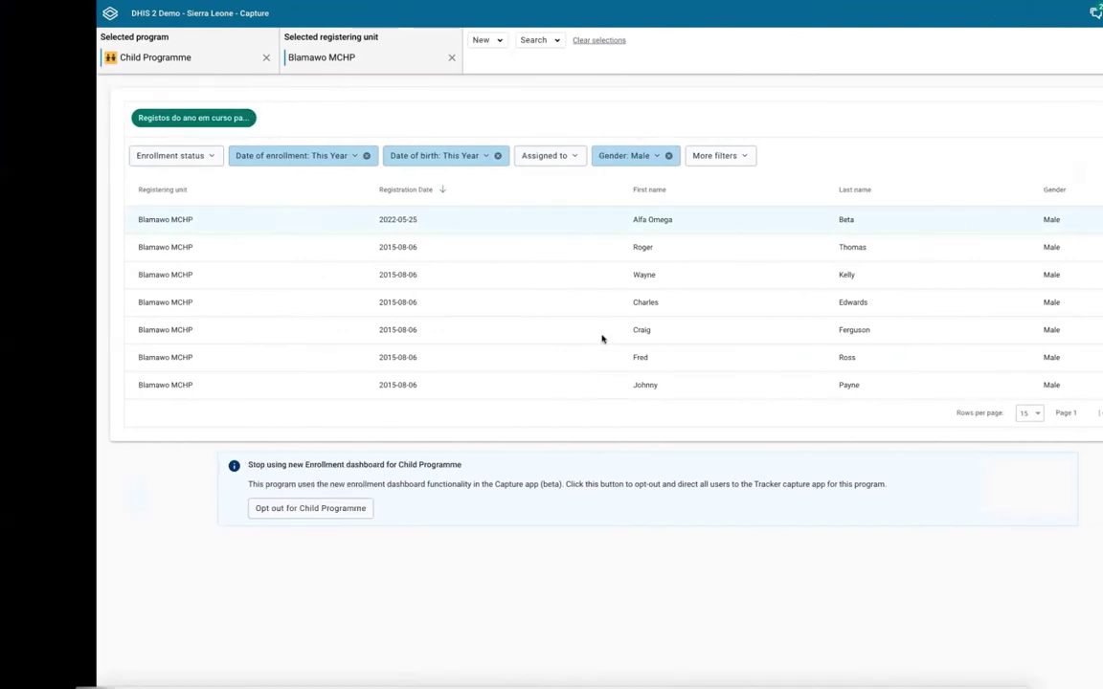
pyautogui.hotkey('ctrl', 'Left')
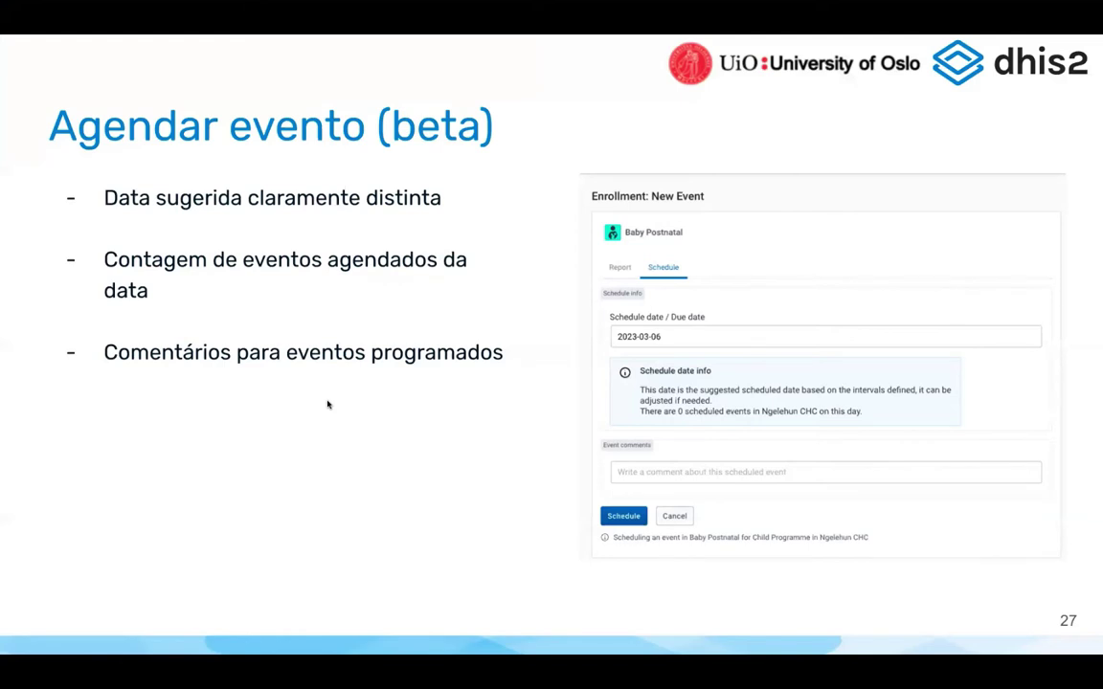
pyautogui.press('Right')
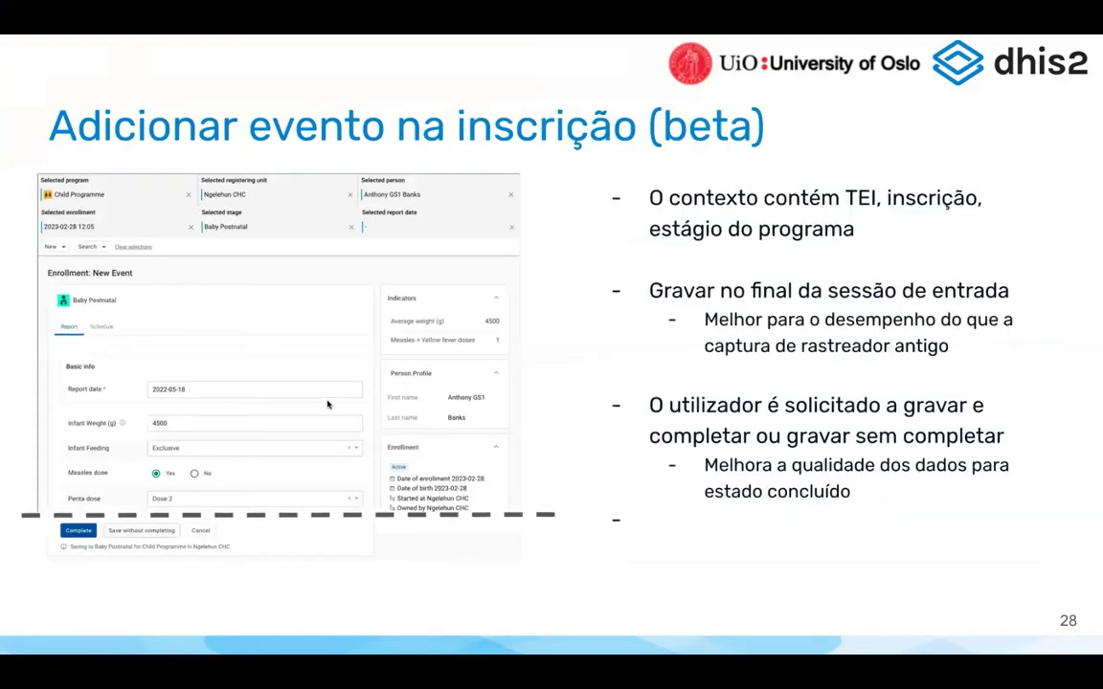
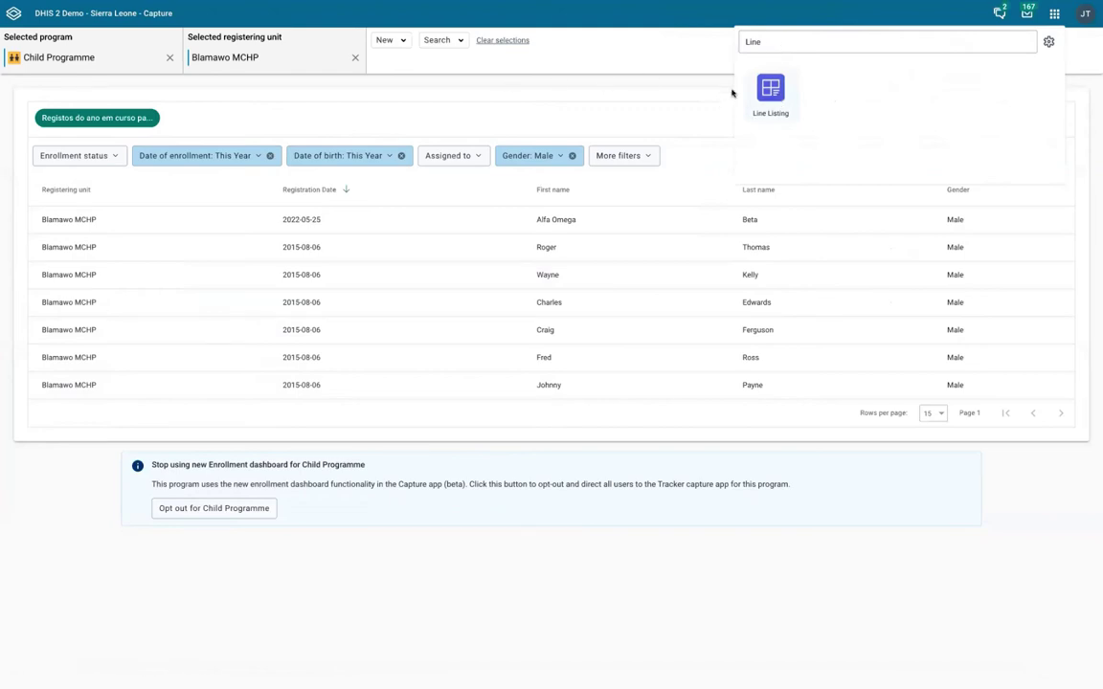
# Step: Switch from Capture to the Line Listing app and display it in full screen
pyautogui.moveTo(38, 17)
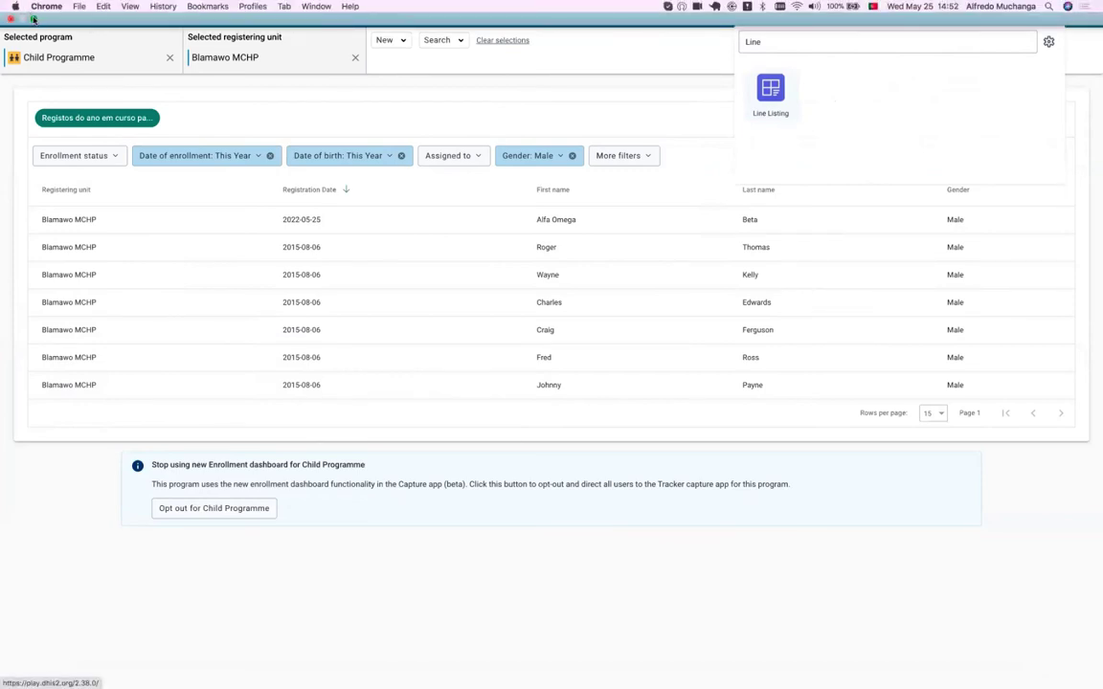
pyautogui.click(33, 17)
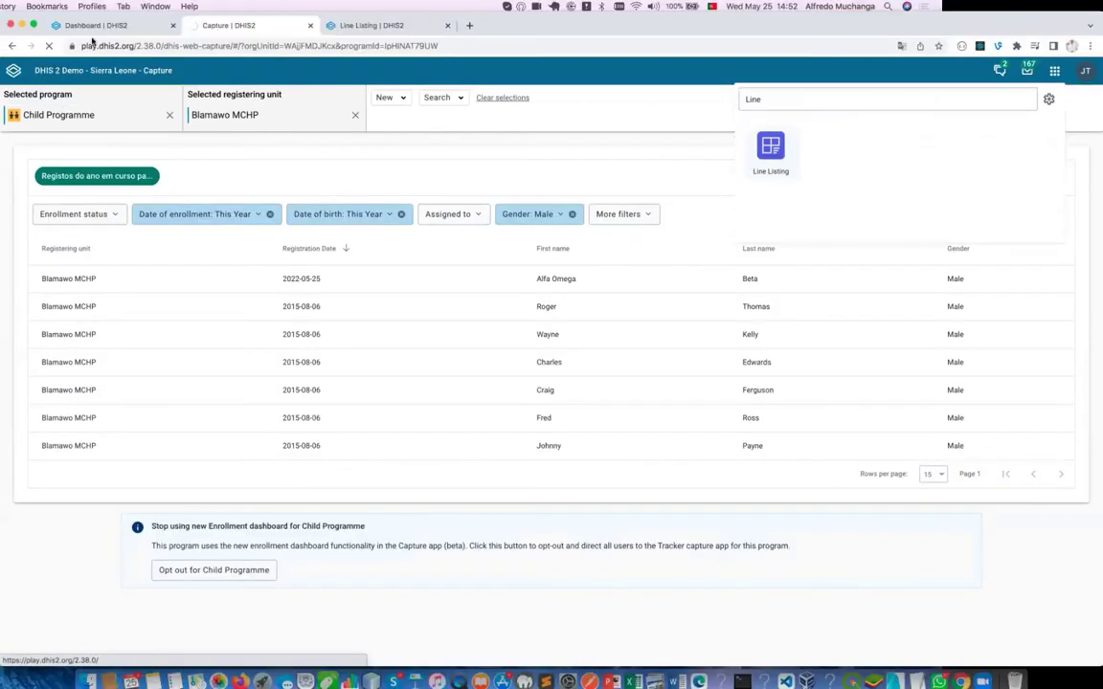
pyautogui.click(34, 26)
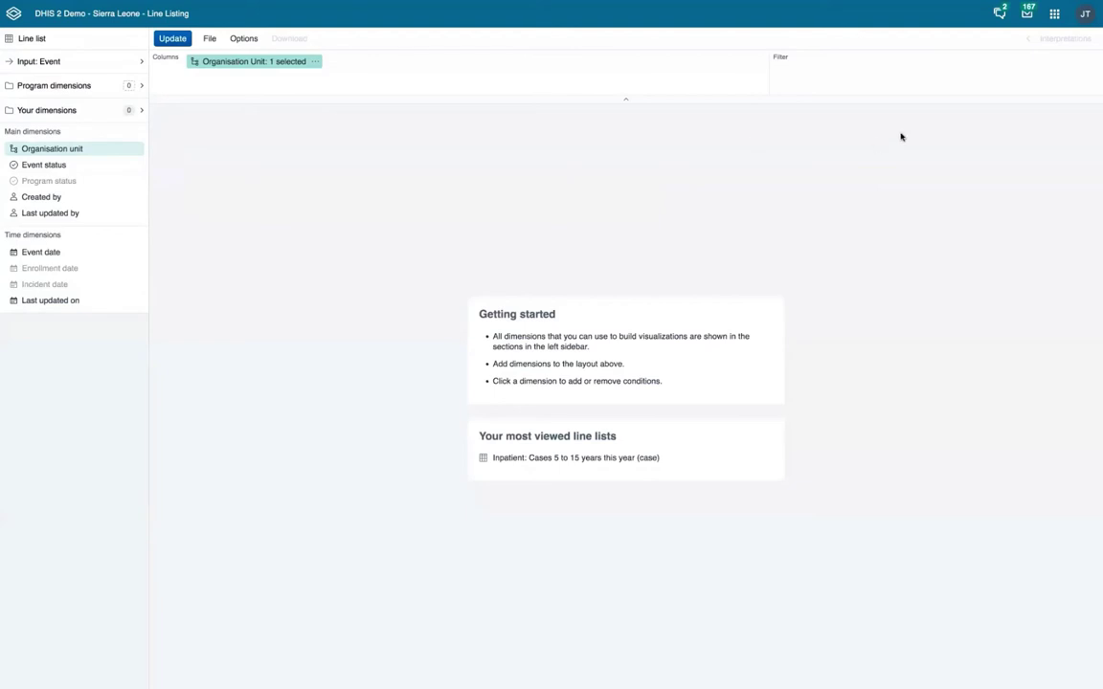
# Step: Enlarge the Line Listing page to 150% browser zoom and return the window to full screen
pyautogui.moveTo(1039, 4)
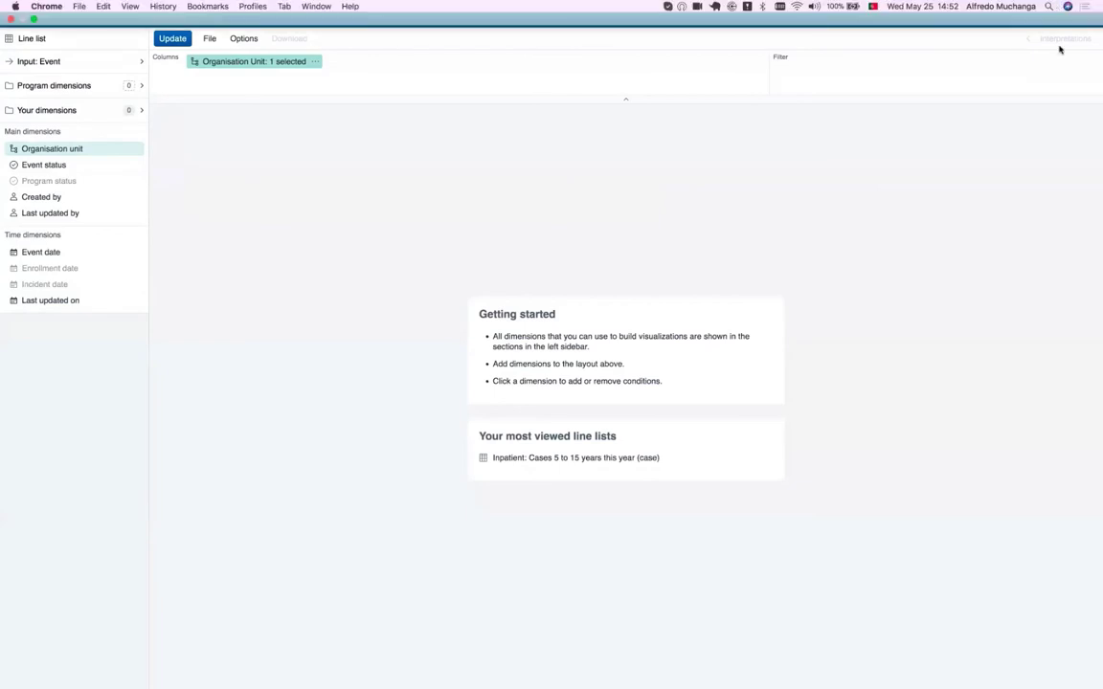
pyautogui.click(32, 18)
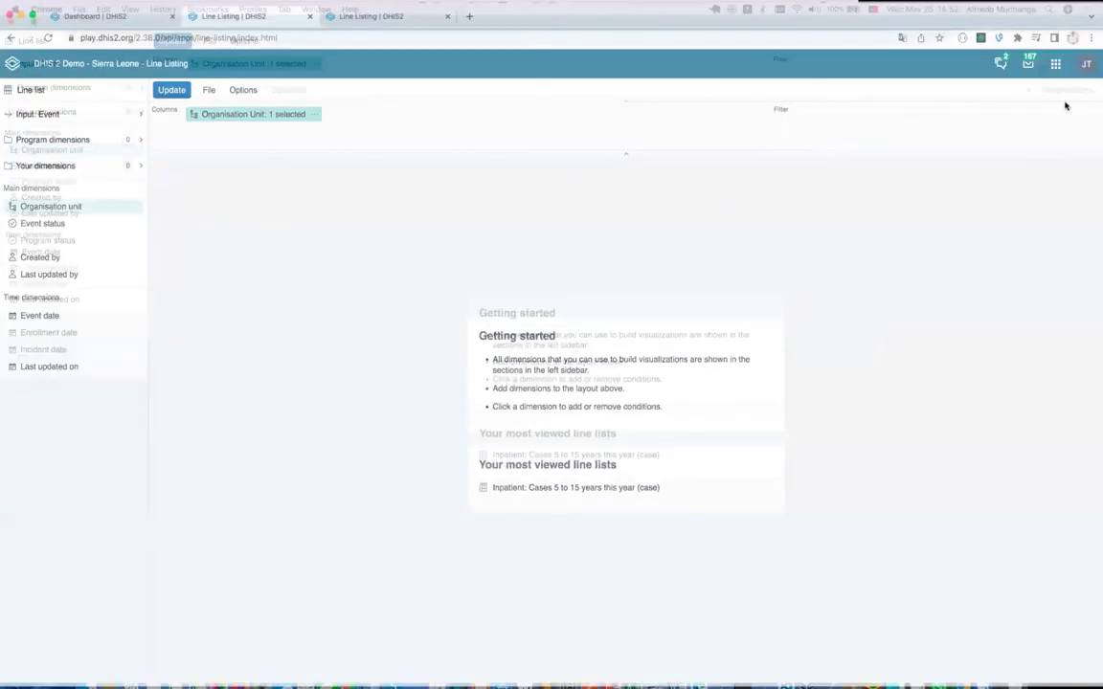
pyautogui.click(1090, 47)
pyautogui.click(1051, 172)
pyautogui.click(1051, 173)
pyautogui.click(1052, 173)
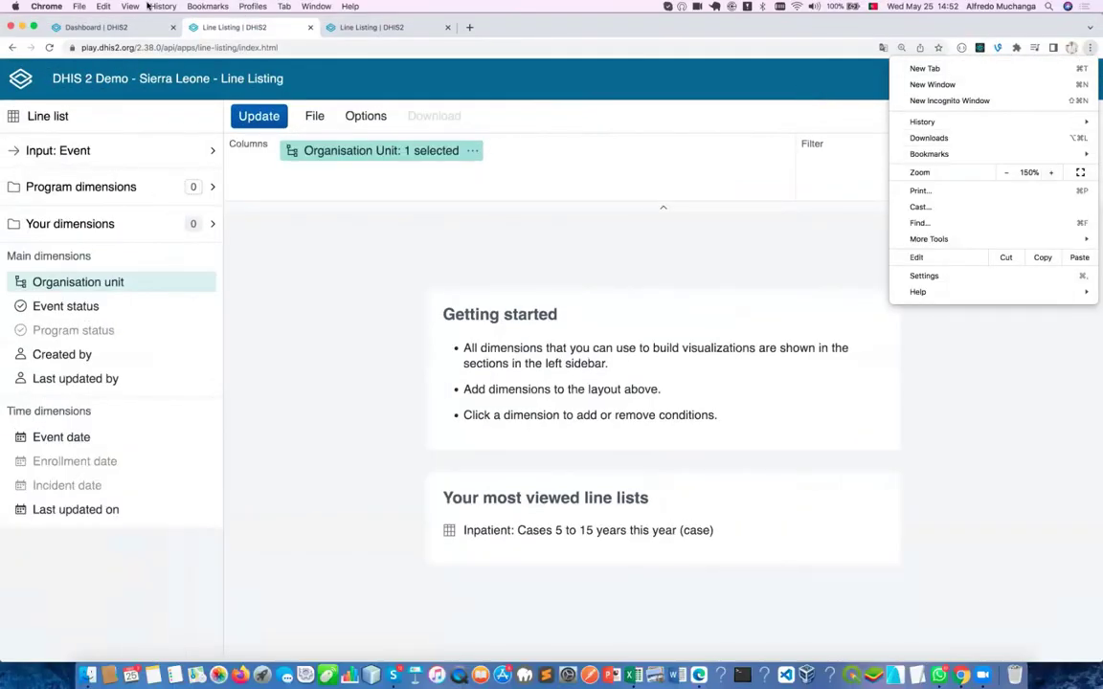
pyautogui.click(33, 27)
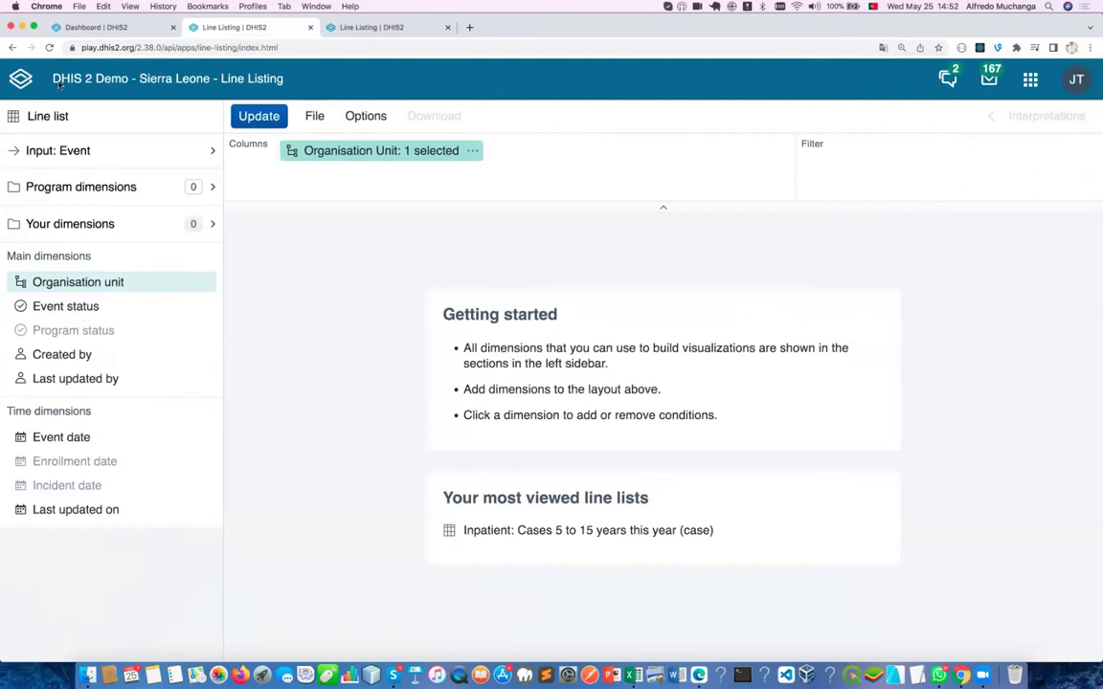
pyautogui.click(34, 27)
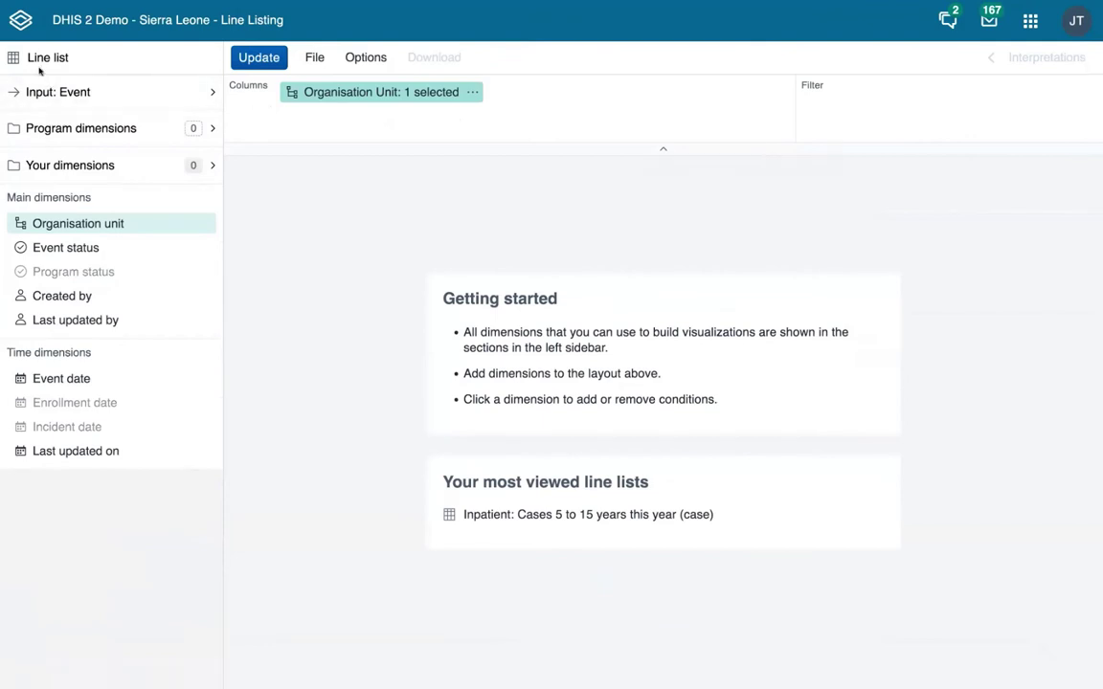
# Step: Set the line list input to Enrollment and choose TB program for the program dimensions
pyautogui.click(85, 94)
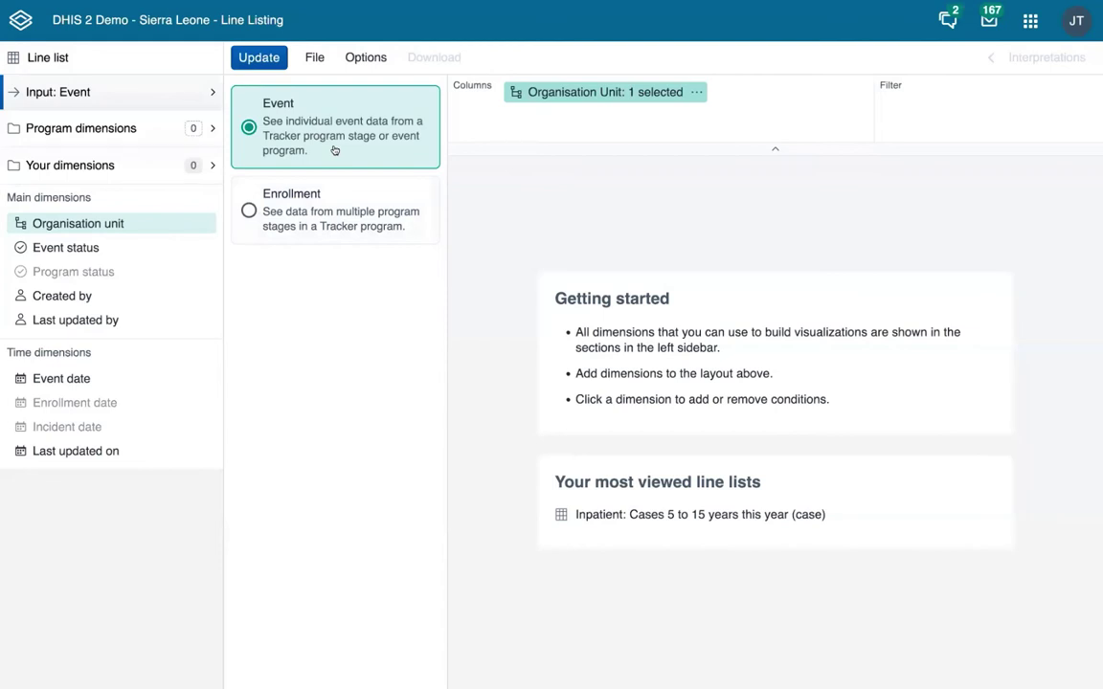
pyautogui.click(324, 208)
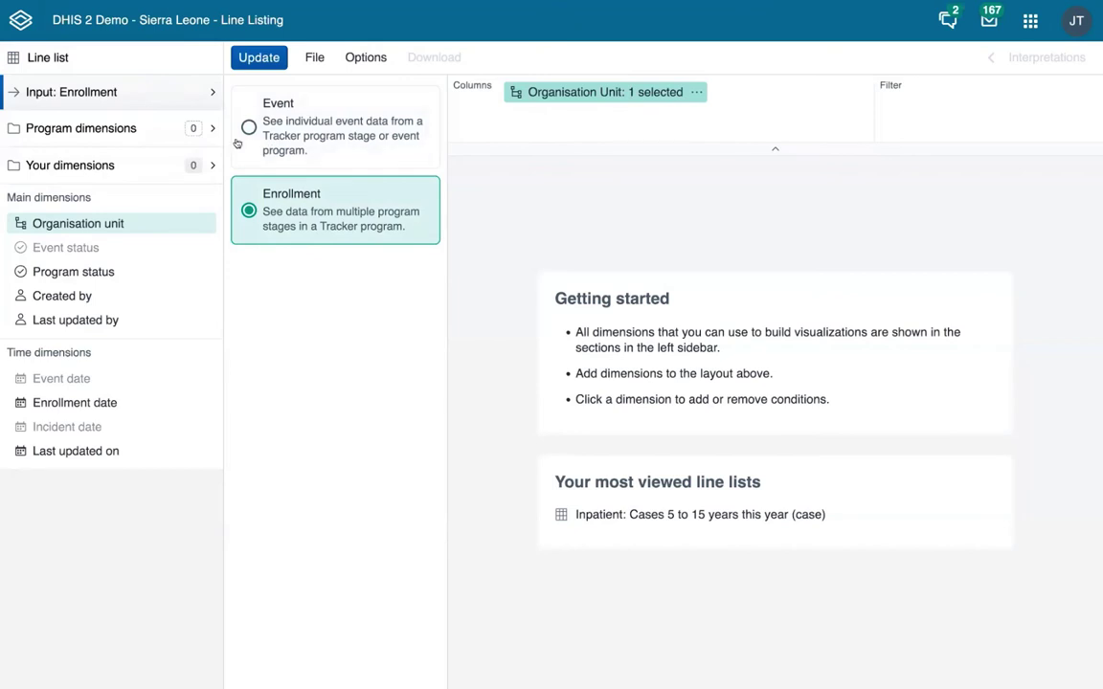
pyautogui.click(154, 129)
pyautogui.click(254, 101)
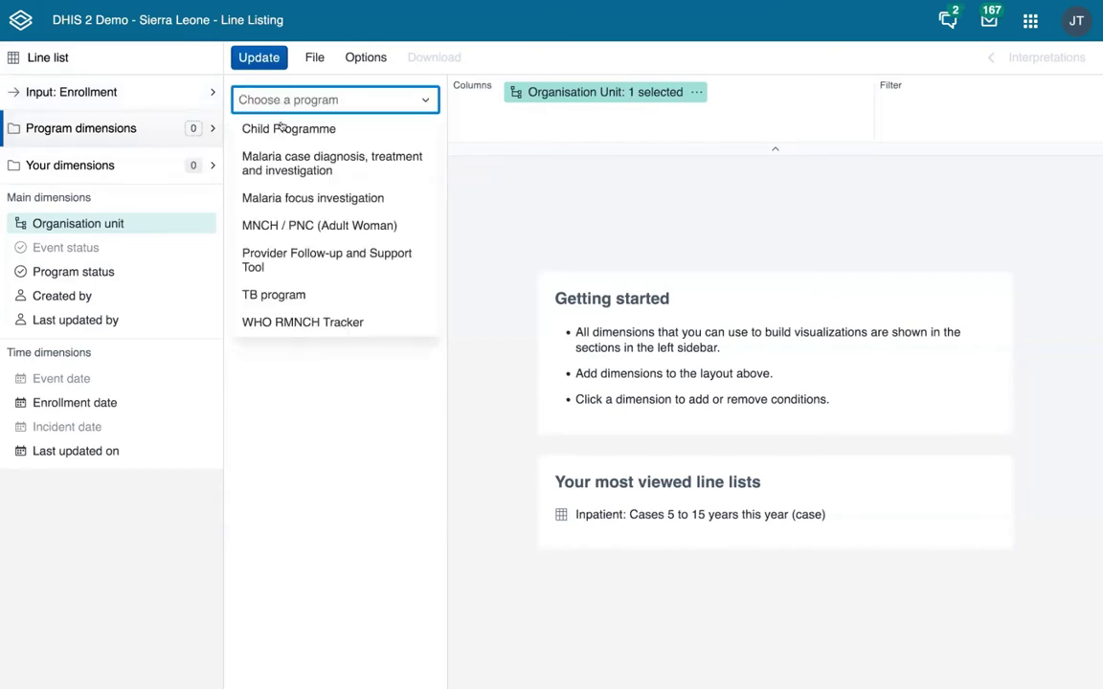
pyautogui.click(303, 296)
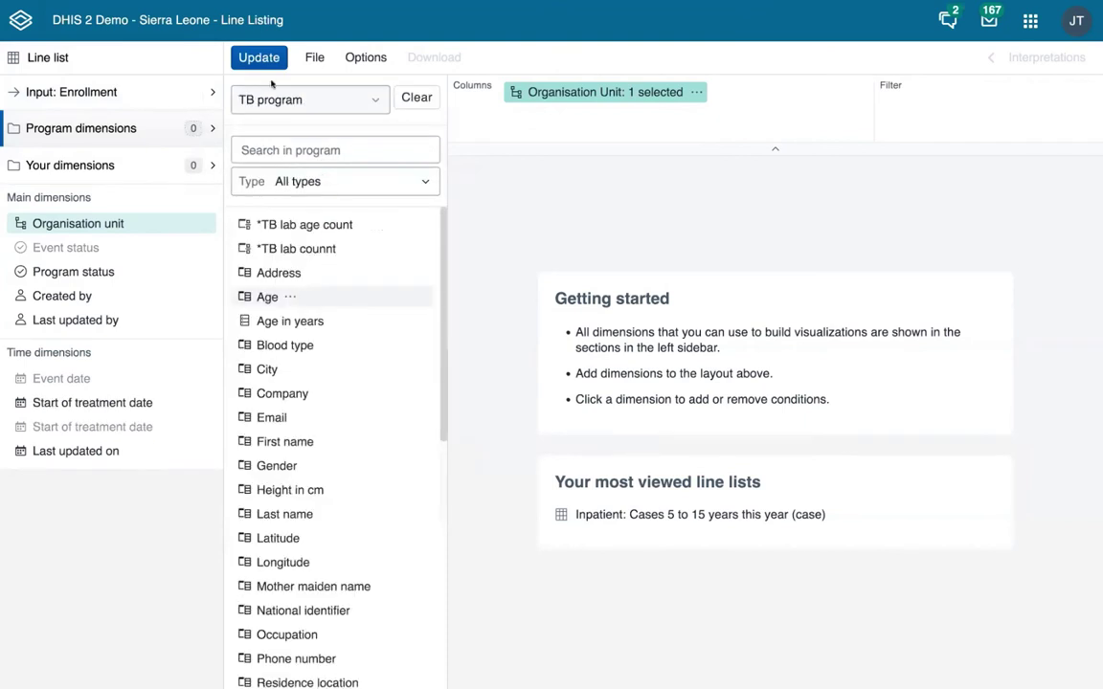
# Step: Limit the TB program dimensions to the Program attribute type and open the First name dimension
pyautogui.click(316, 181)
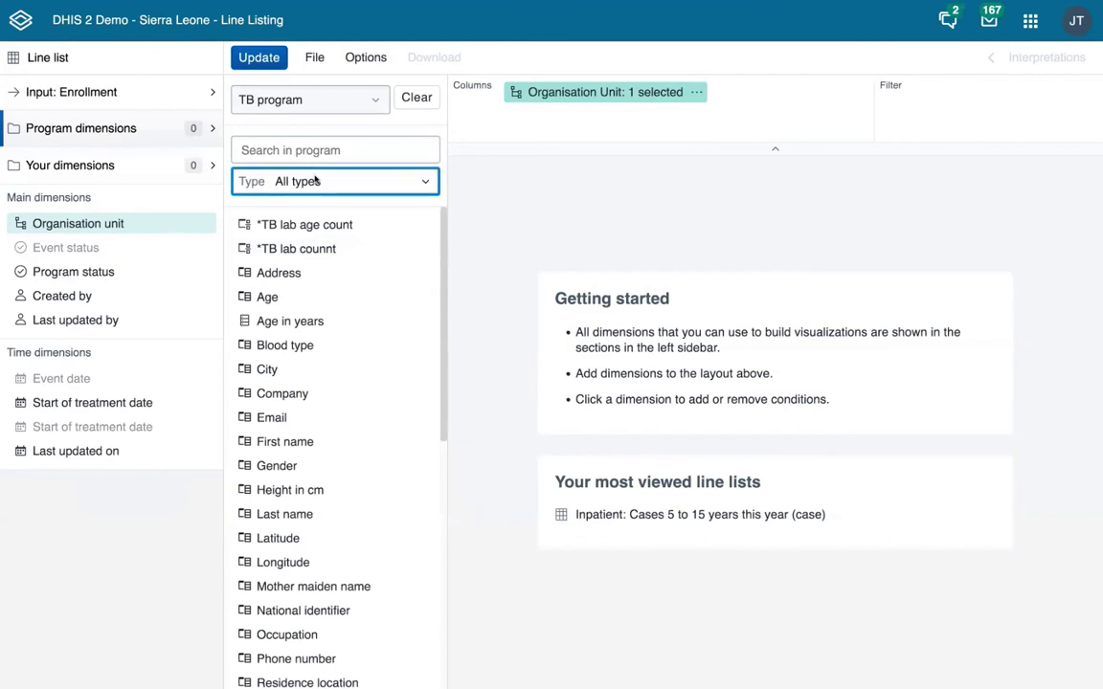
pyautogui.click(323, 288)
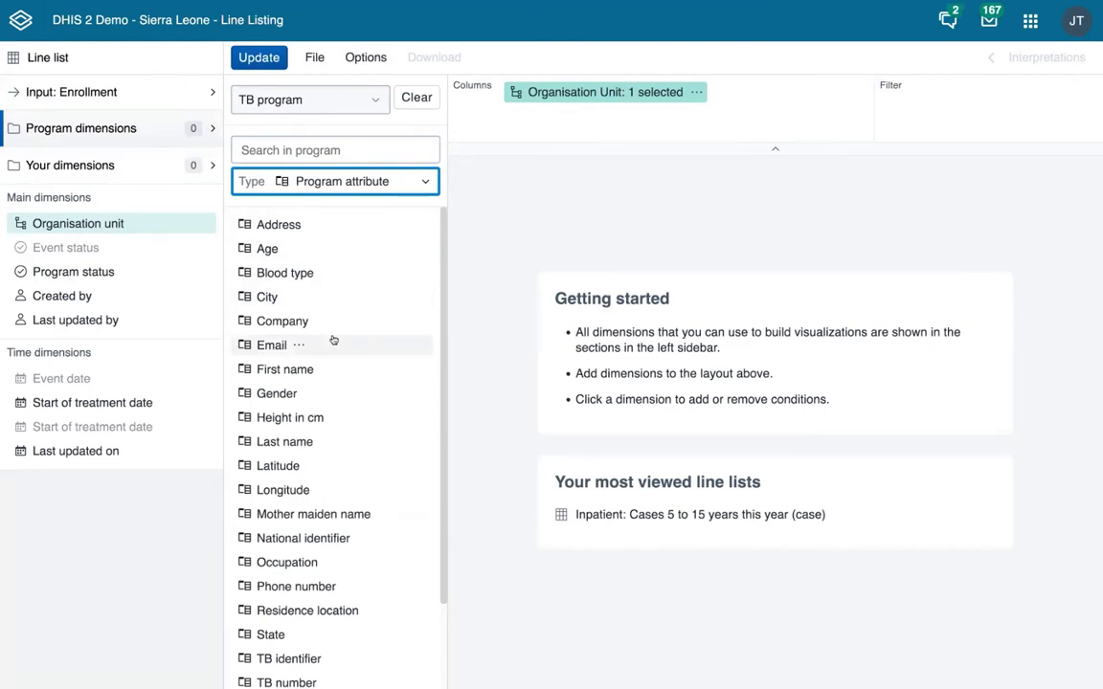
pyautogui.scroll(-1, 332, 341)
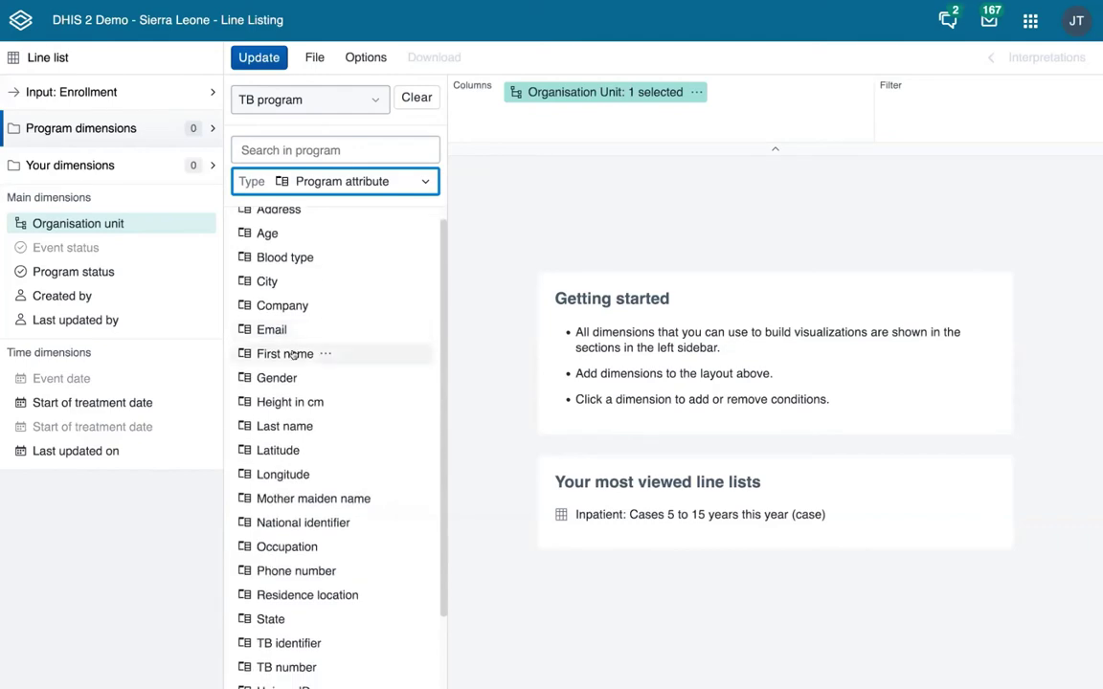
pyautogui.click(271, 354)
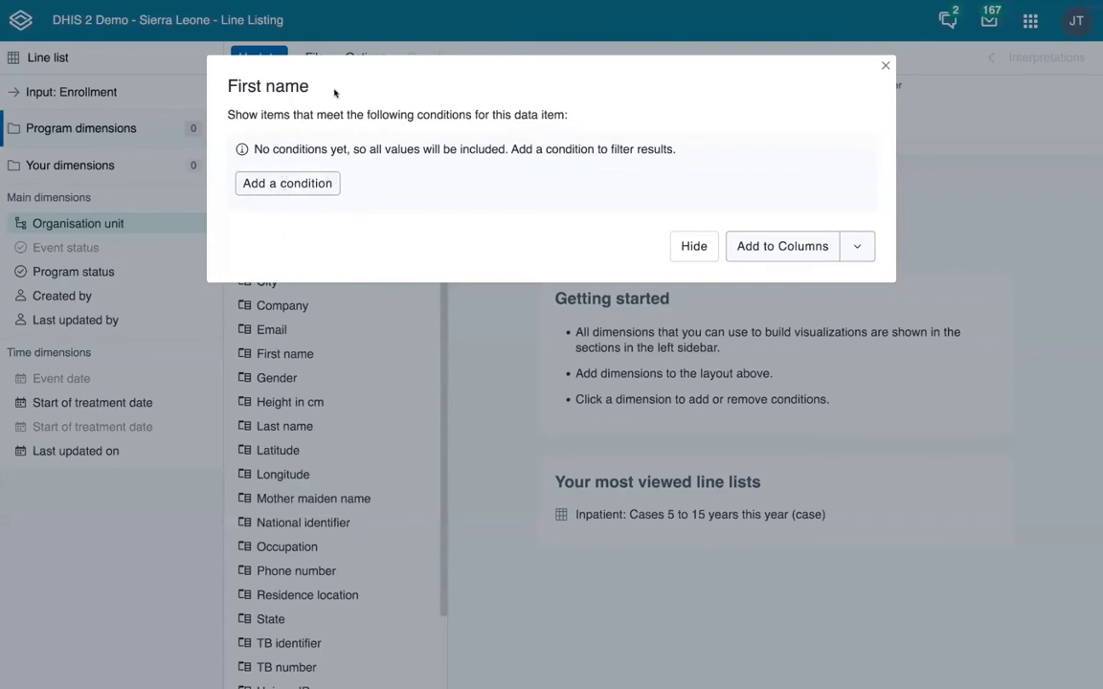
# Step: Try an "exactly" condition with sample text on the First name dimension and remove the condition
pyautogui.click(309, 186)
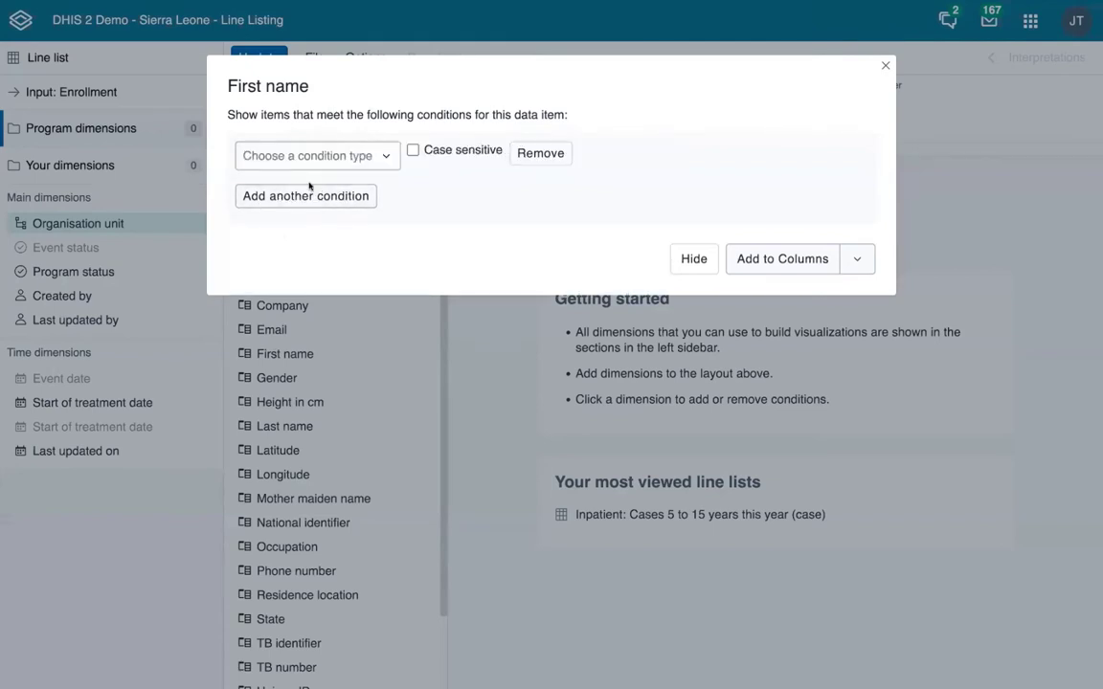
pyautogui.click(312, 158)
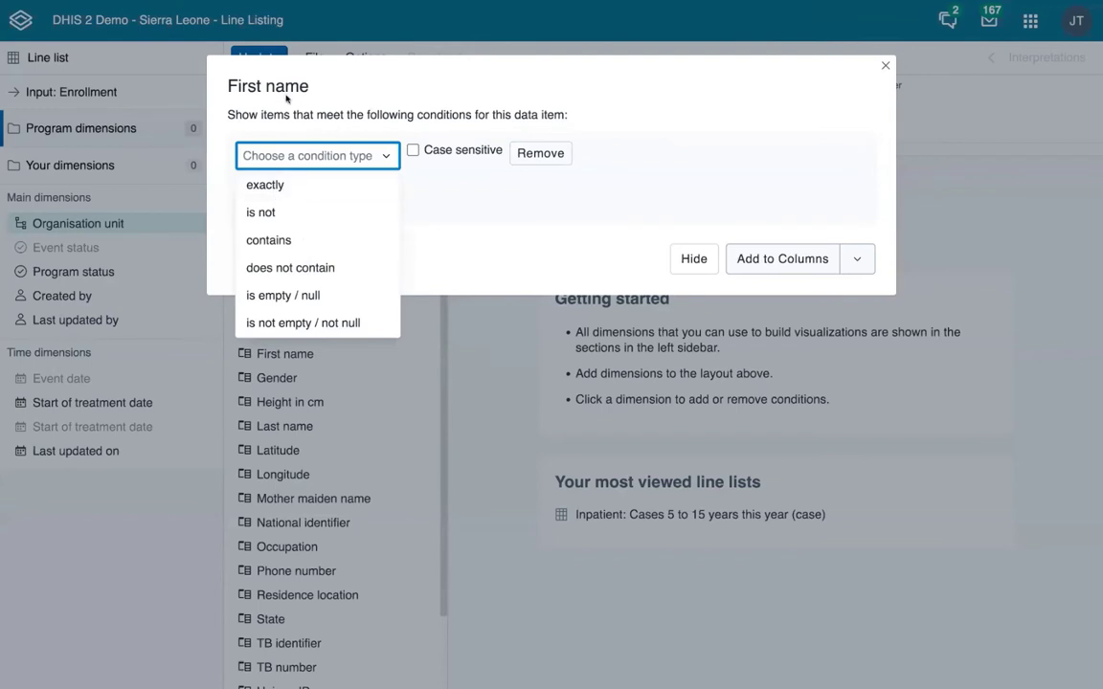
pyautogui.click(276, 182)
pyautogui.click(412, 156)
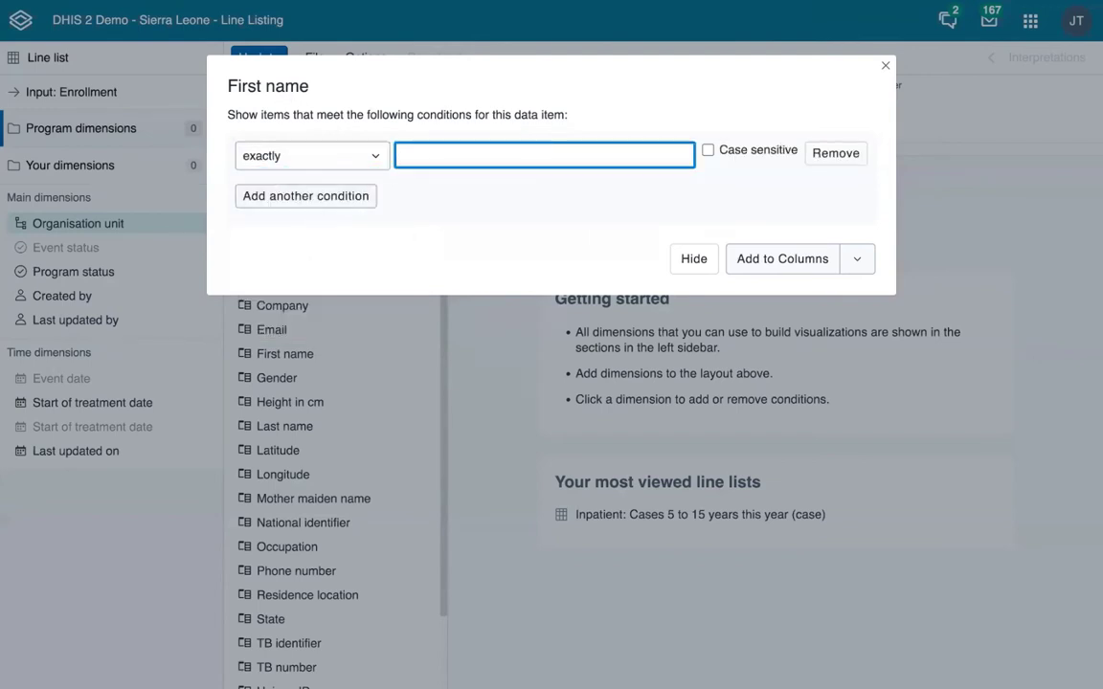
pyautogui.write('fddfdfa')
pyautogui.click(835, 153)
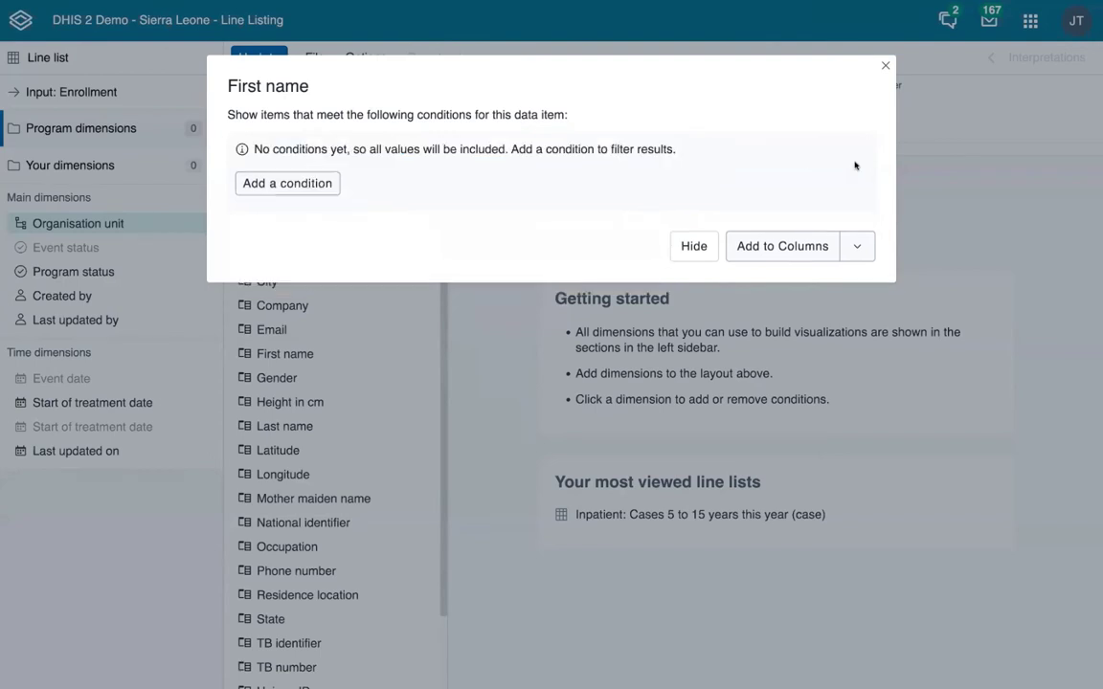
# Step: Add the First name and Last name dimensions to the line list columns without conditions
pyautogui.click(779, 249)
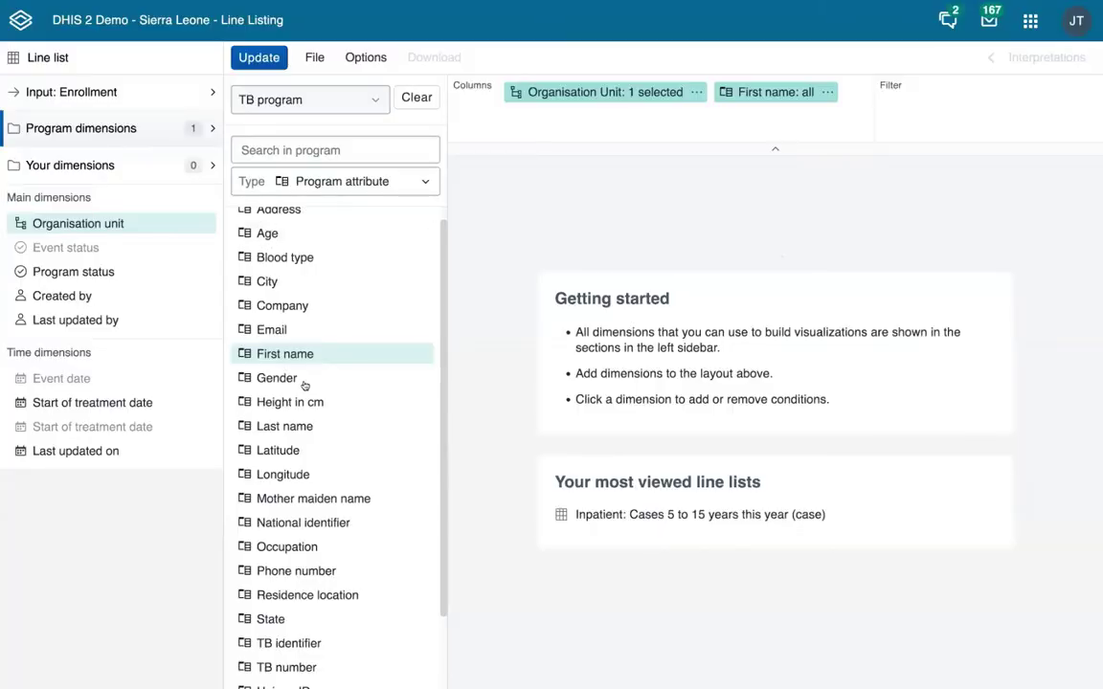
pyautogui.click(284, 426)
pyautogui.click(802, 249)
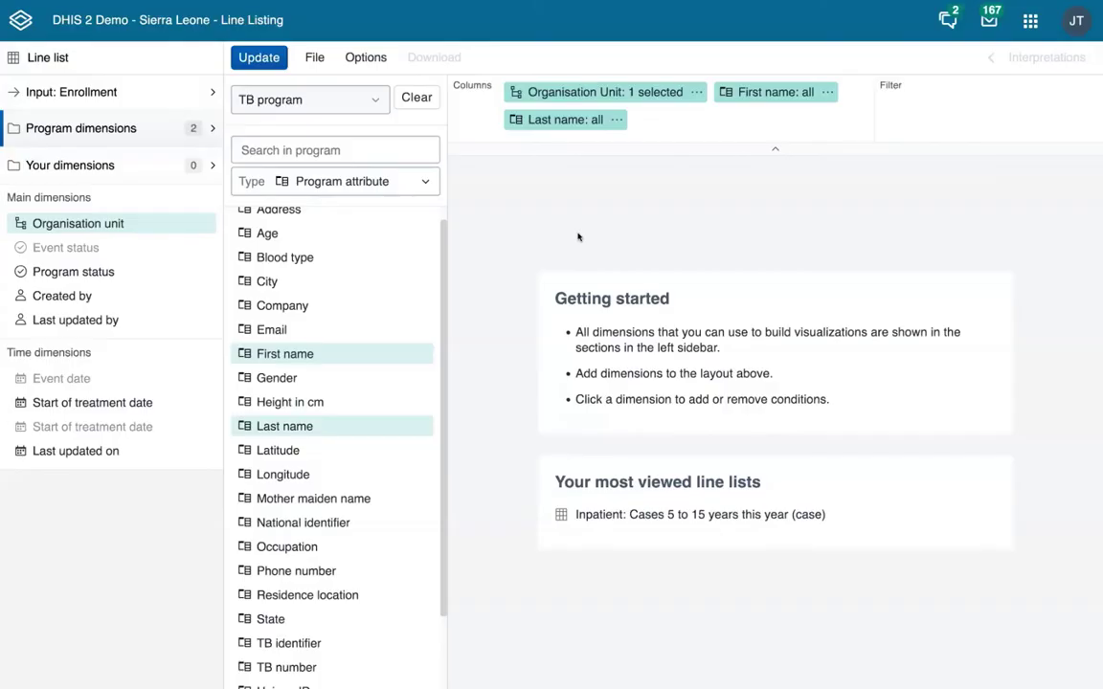
# Step: Search the TB program attributes for "ge"
pyautogui.click(298, 152)
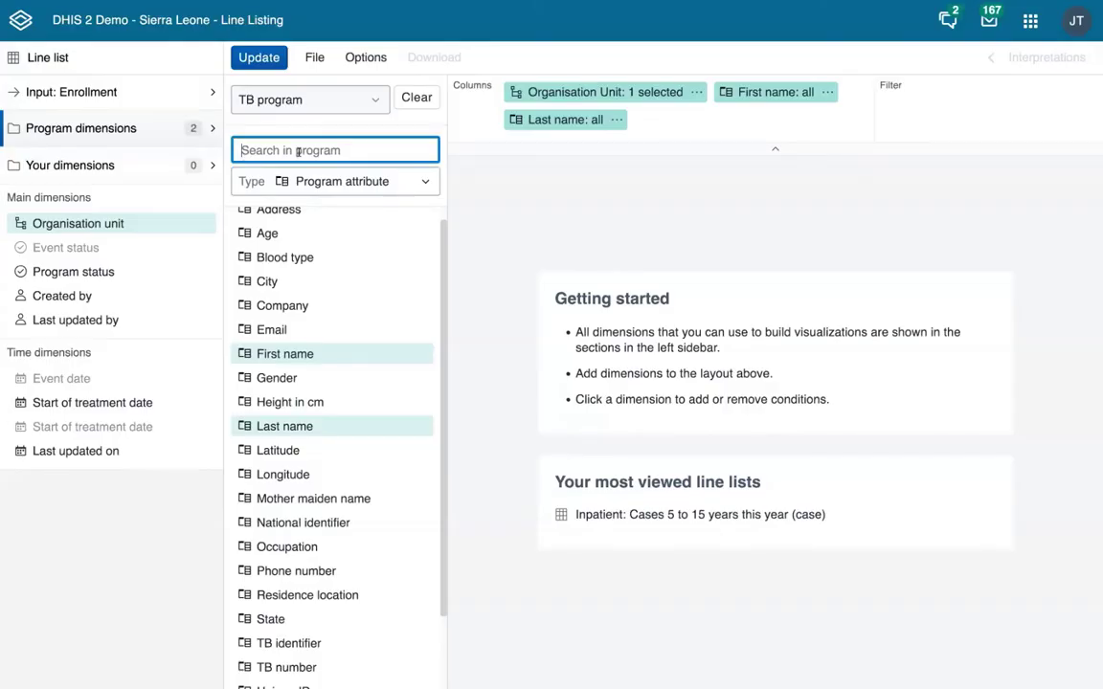
pyautogui.write('se')
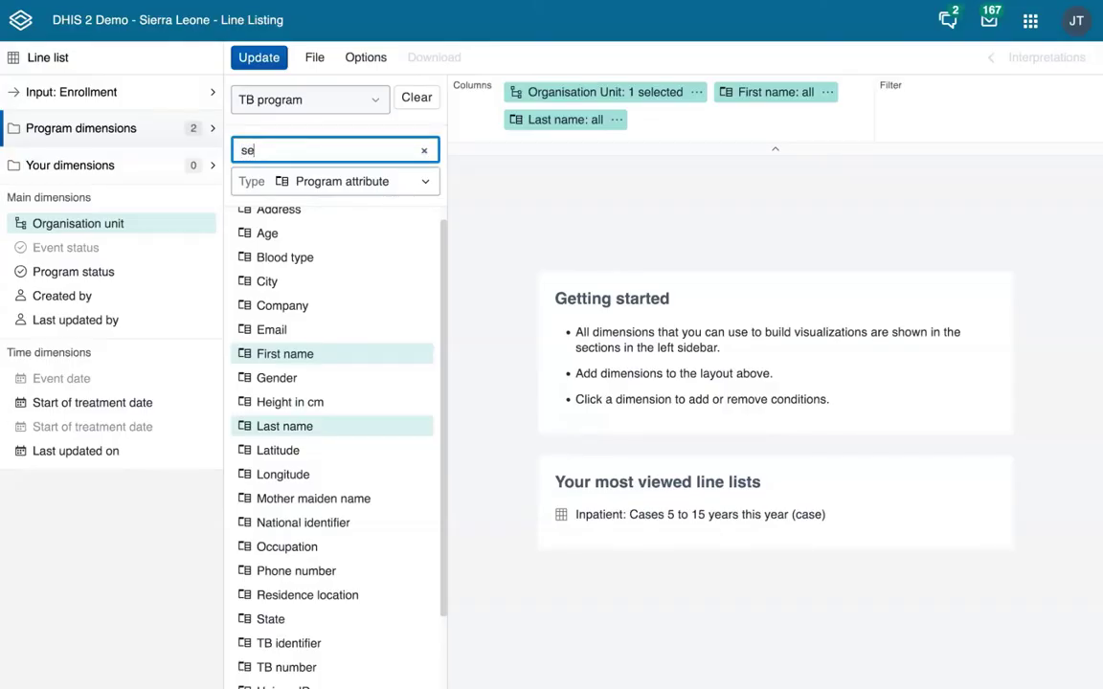
pyautogui.write('x')
pyautogui.press('BackSpace')
pyautogui.press('BackSpace')
pyautogui.press('BackSpace')
pyautogui.write('ge')
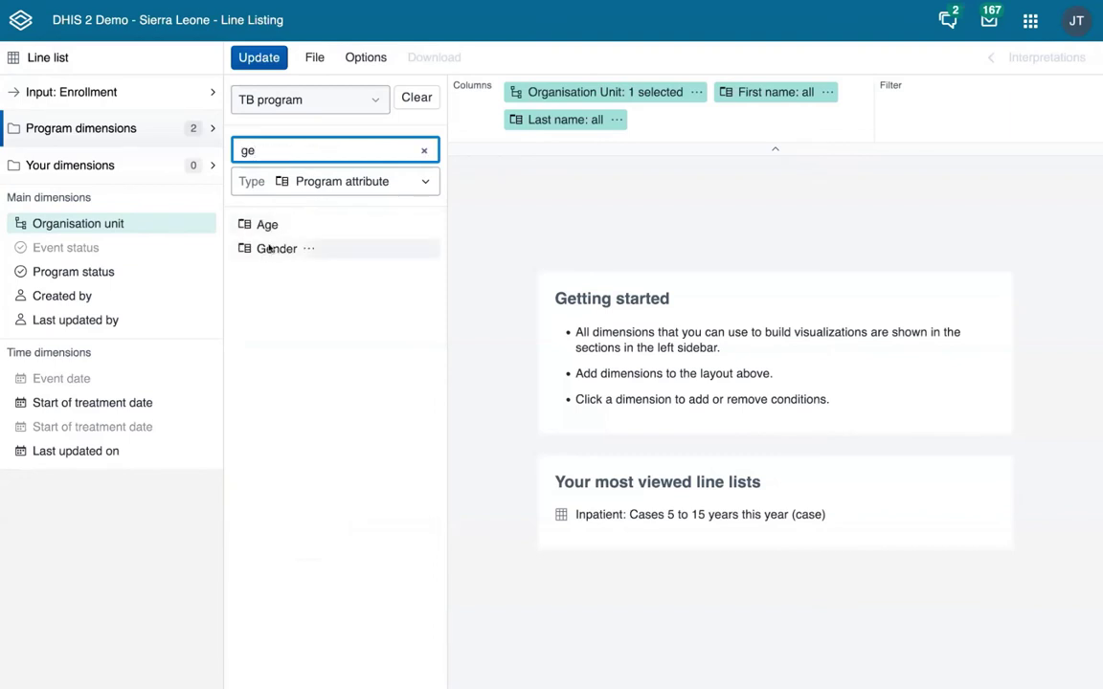
# Step: Add the Gender dimension with both Female and Male selected to the columns and clear the attribute search
pyautogui.click(270, 249)
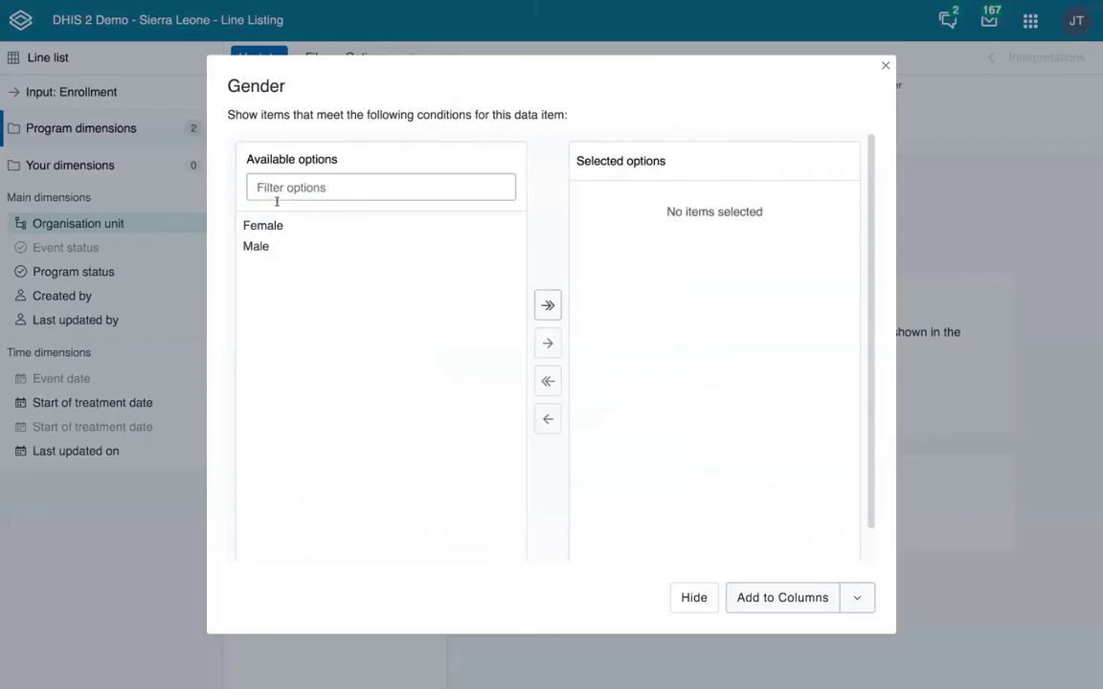
pyautogui.click(548, 305)
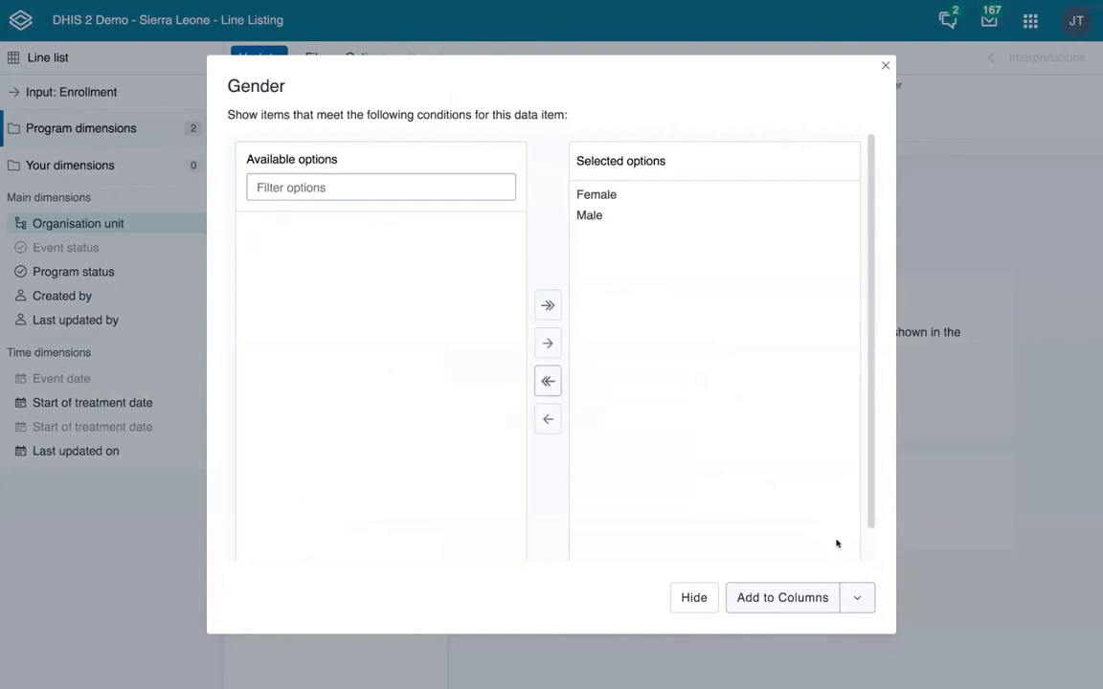
pyautogui.click(782, 597)
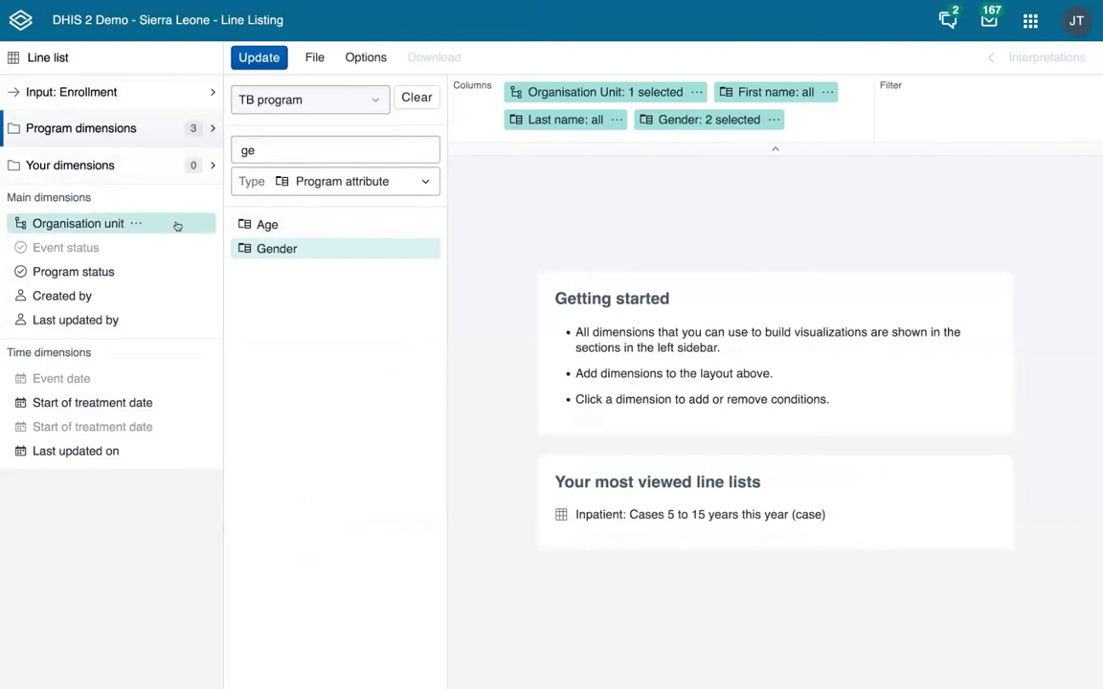
pyautogui.click(369, 150)
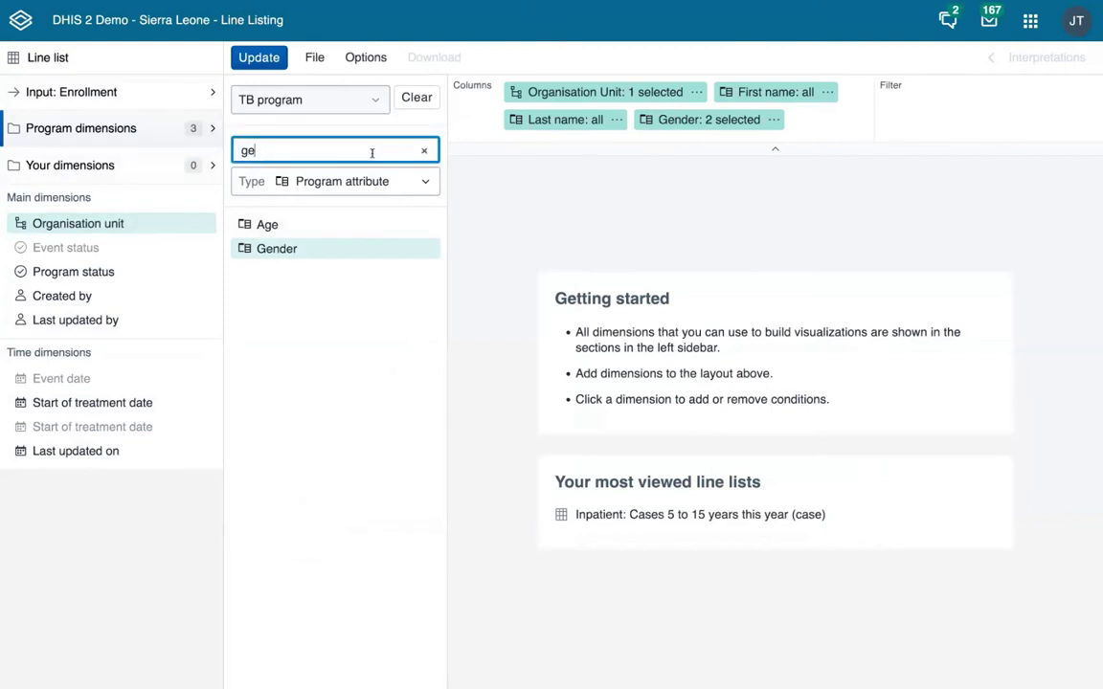
pyautogui.click(424, 150)
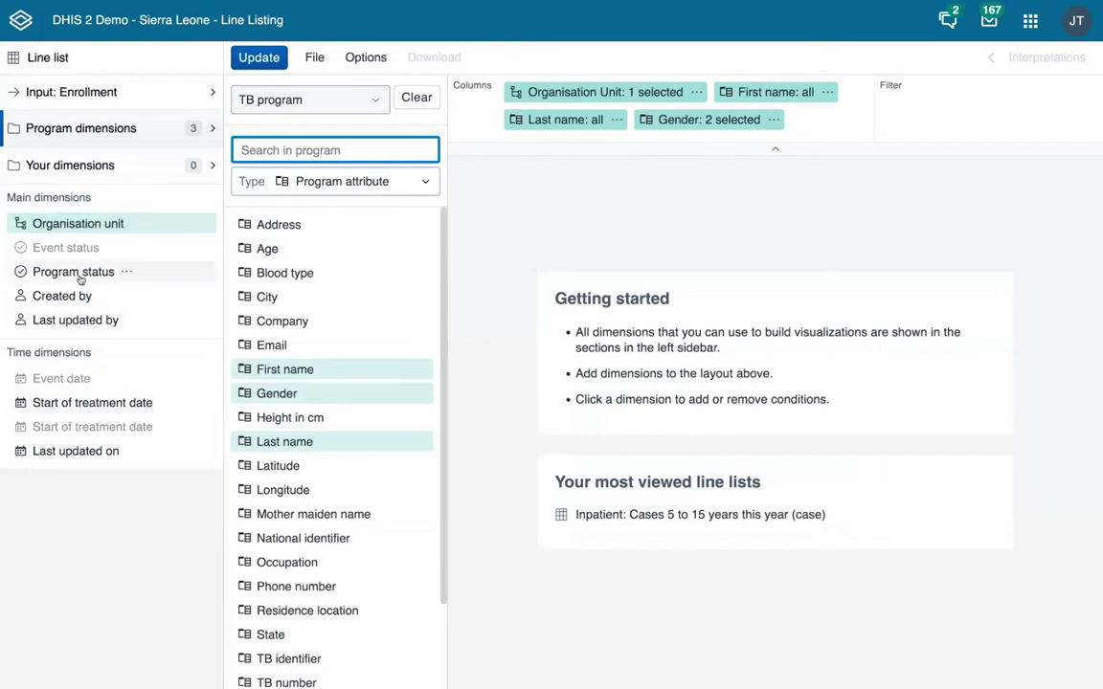
# Step: Add Start of treatment date with the relative period Last year to the columns and update the line list
pyautogui.click(82, 402)
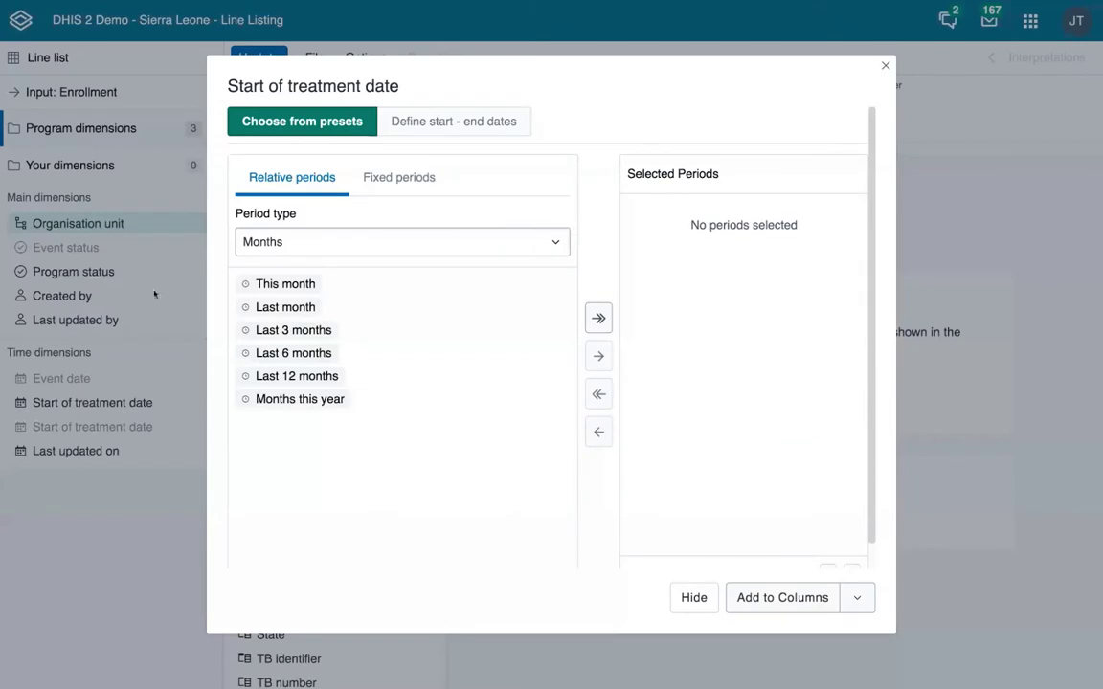
pyautogui.click(383, 178)
pyautogui.click(295, 177)
pyautogui.click(301, 243)
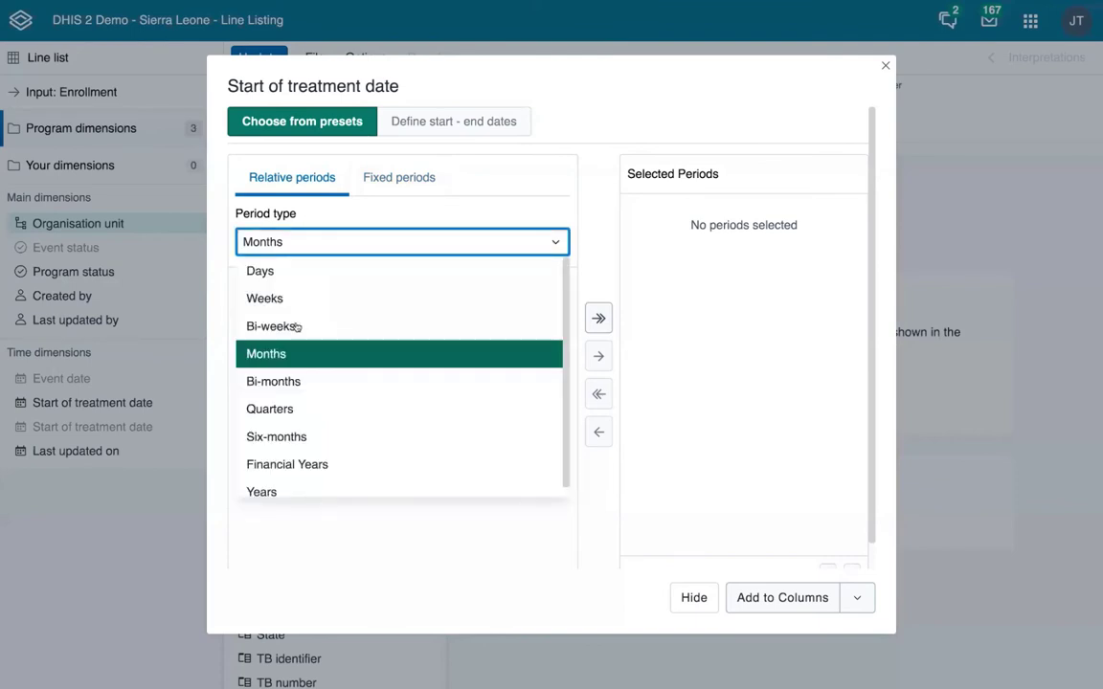
pyautogui.click(287, 492)
pyautogui.doubleClick(281, 307)
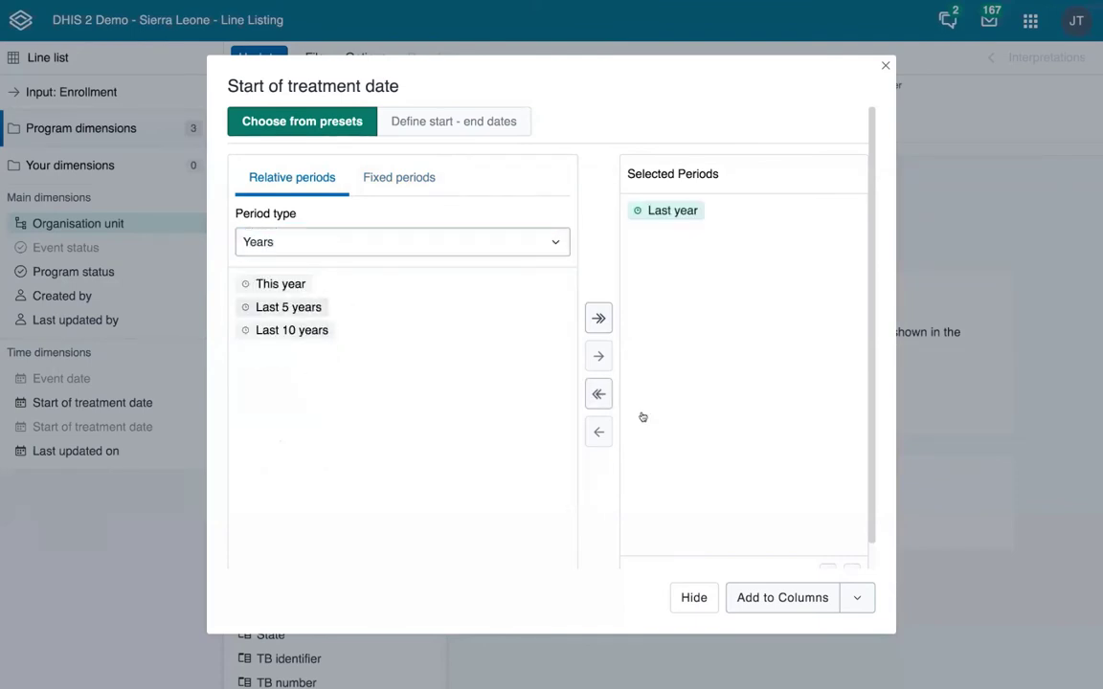
pyautogui.click(783, 597)
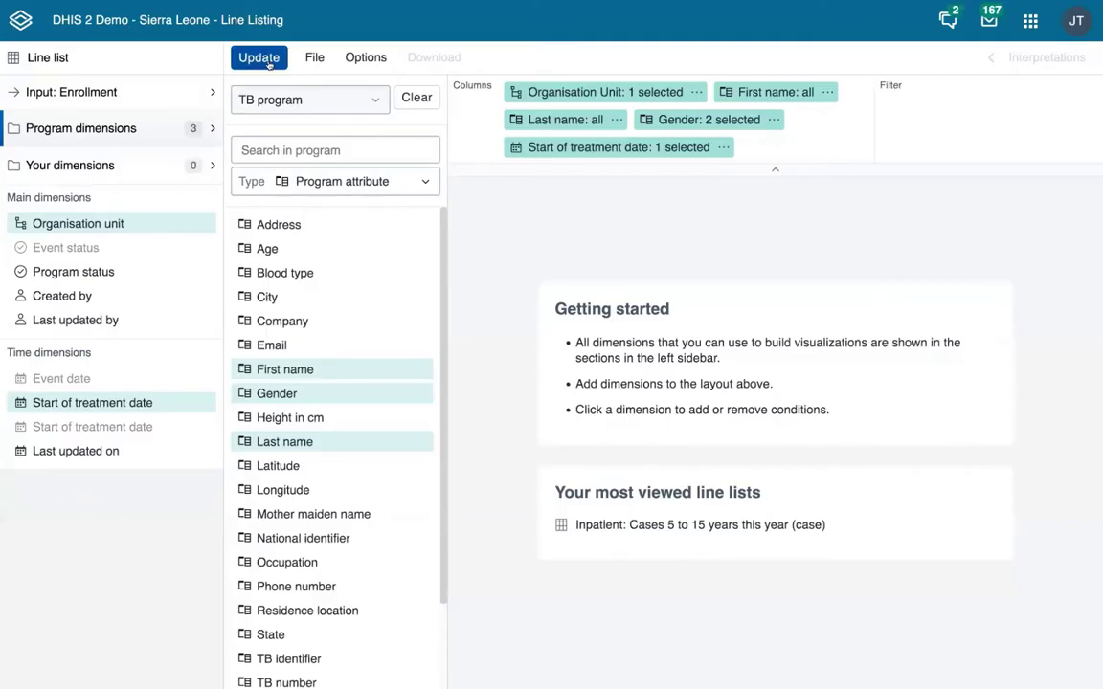
pyautogui.click(259, 57)
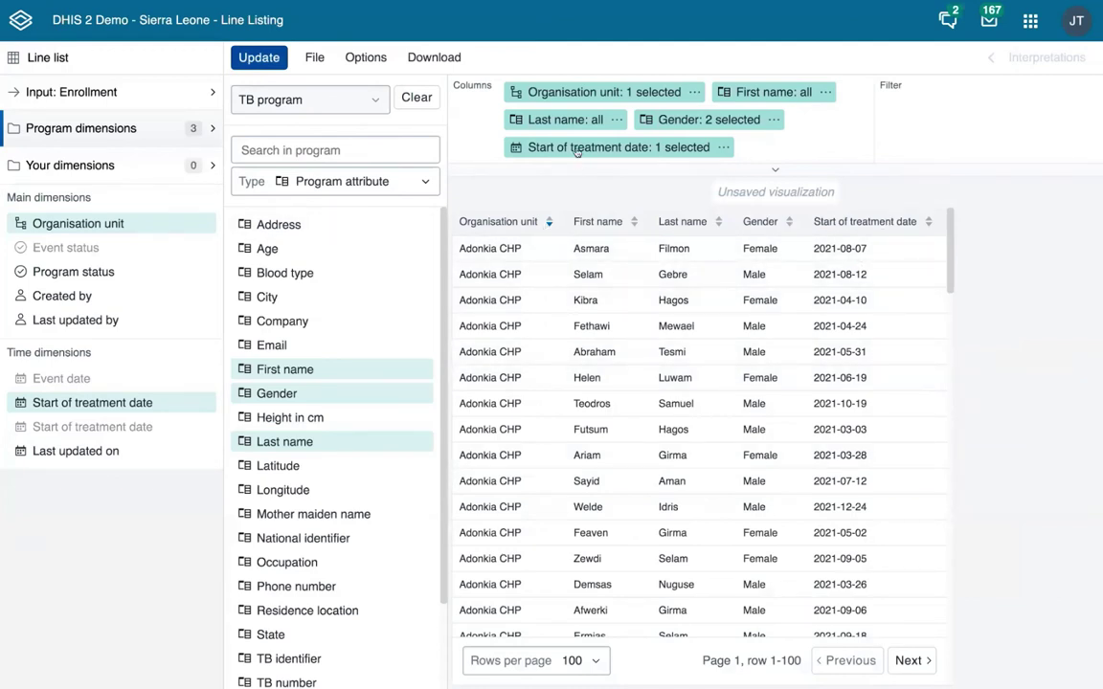
# Step: Reorder the columns so Start of treatment date directly follows Organisation unit, and update the line list
pyautogui.moveTo(521, 144); pyautogui.dragTo(678, 93)
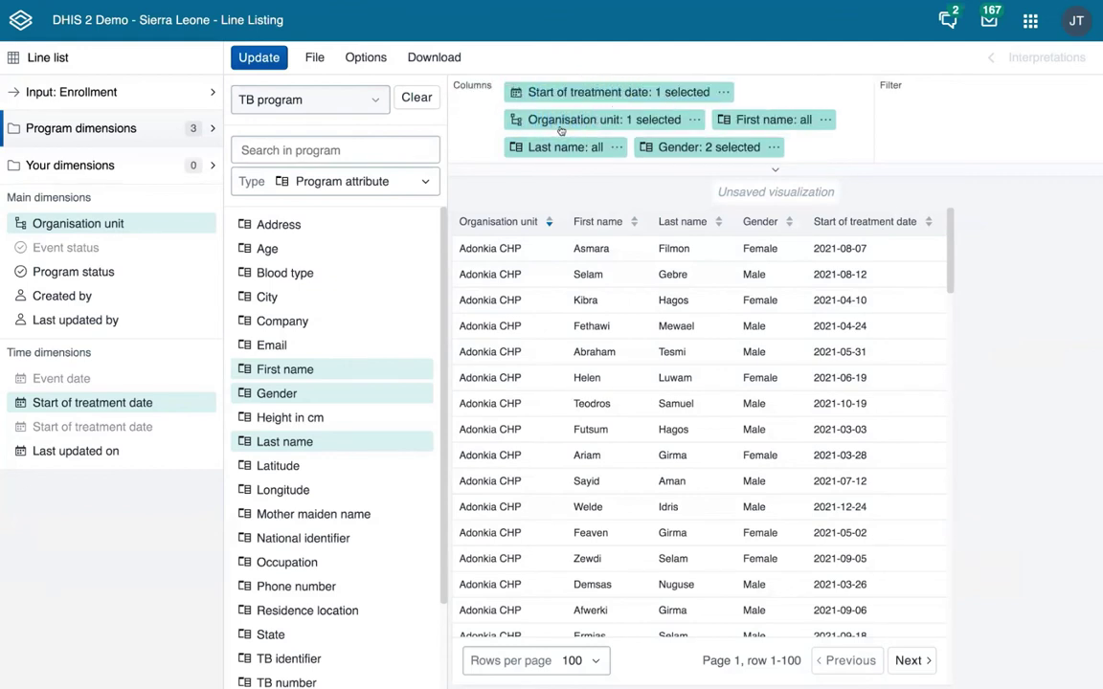
pyautogui.moveTo(517, 120); pyautogui.dragTo(555, 96)
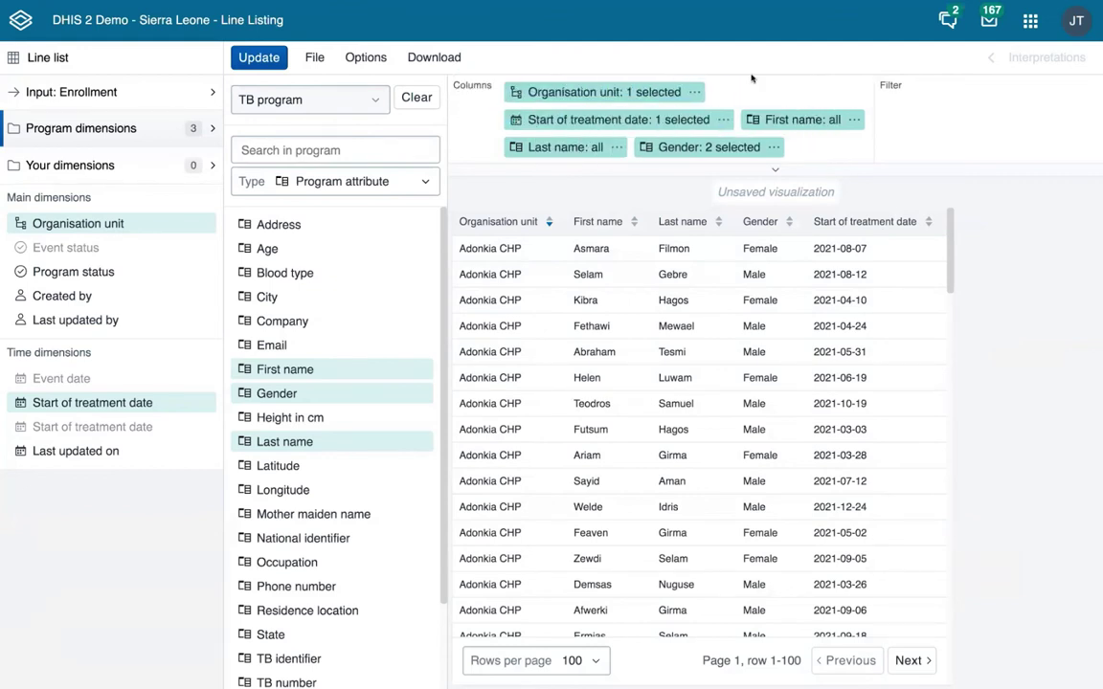
pyautogui.click(259, 58)
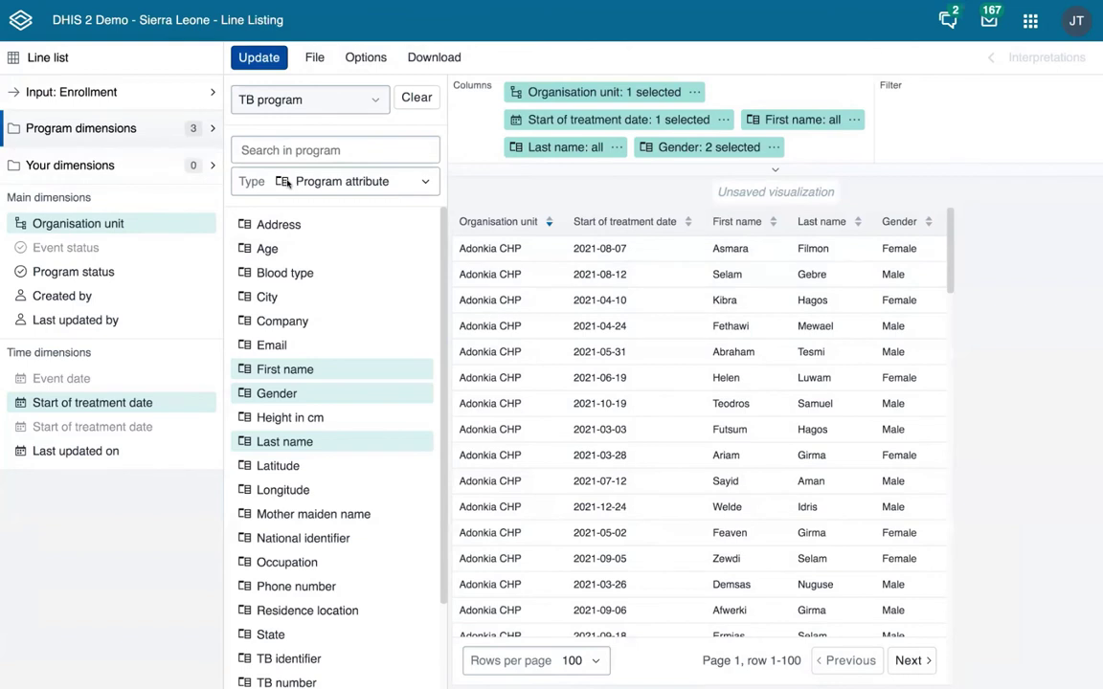
# Step: Limit the TB program dimensions to the Data element type and the Lab monitoring stage
pyautogui.click(333, 183)
pyautogui.click(333, 183)
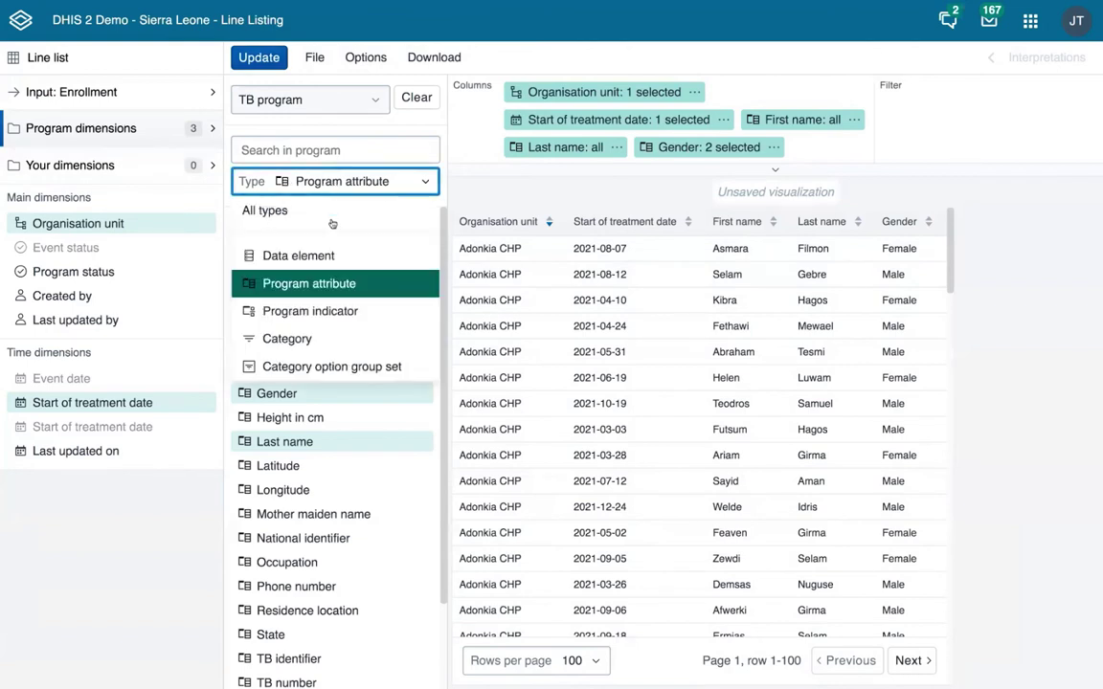
pyautogui.click(334, 254)
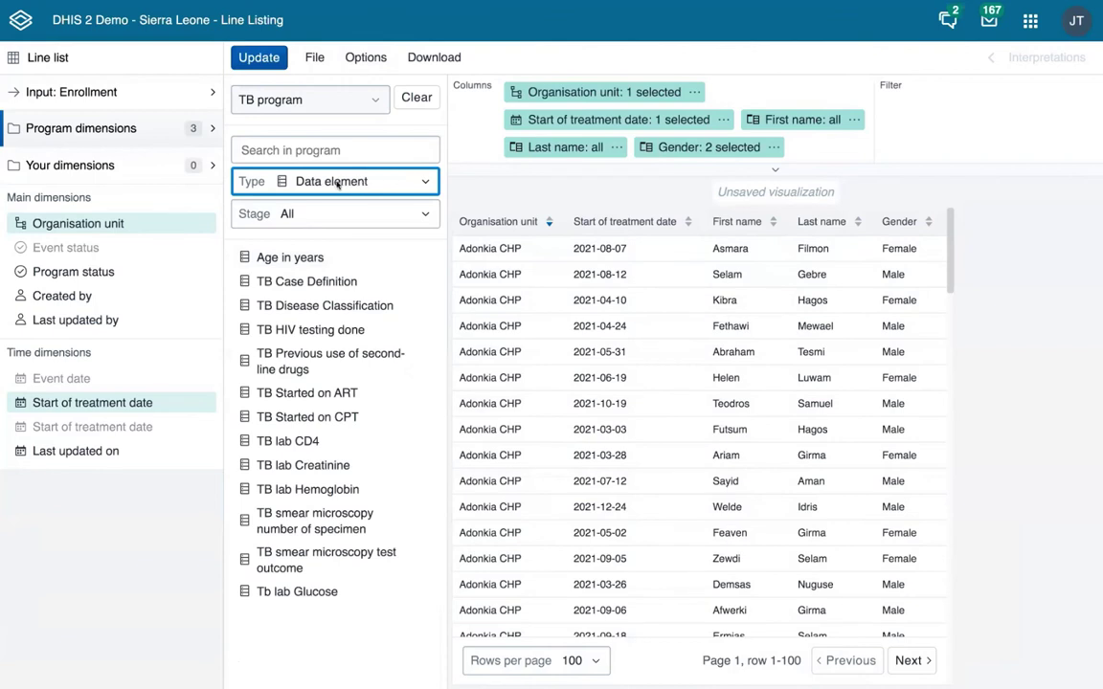
pyautogui.click(384, 218)
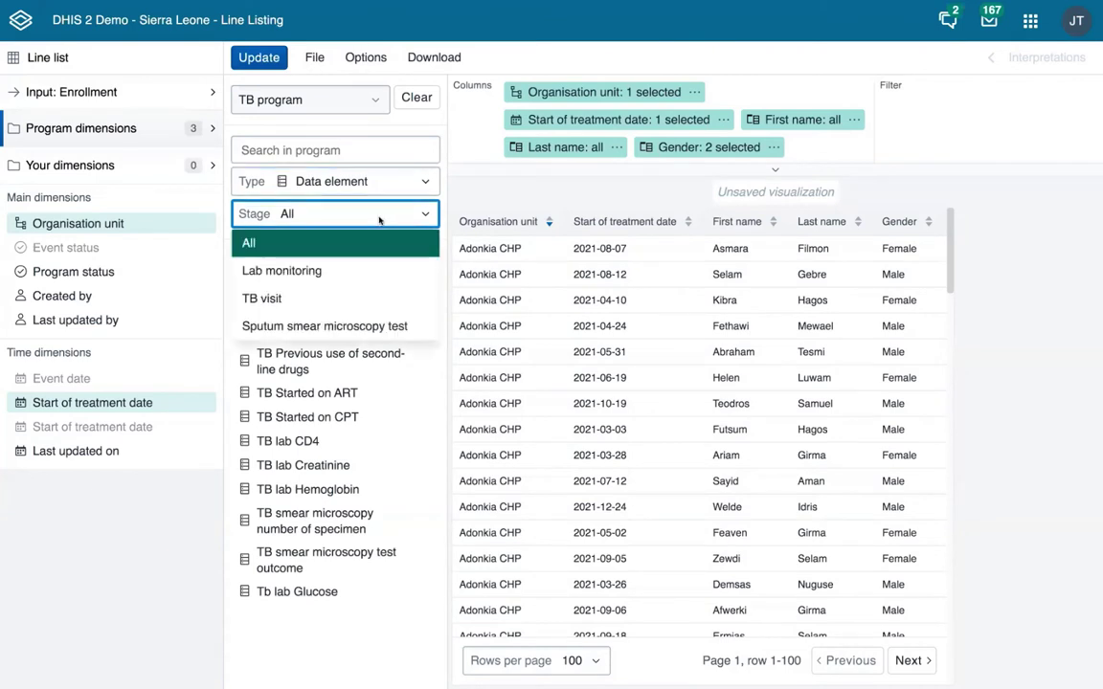
pyautogui.click(333, 271)
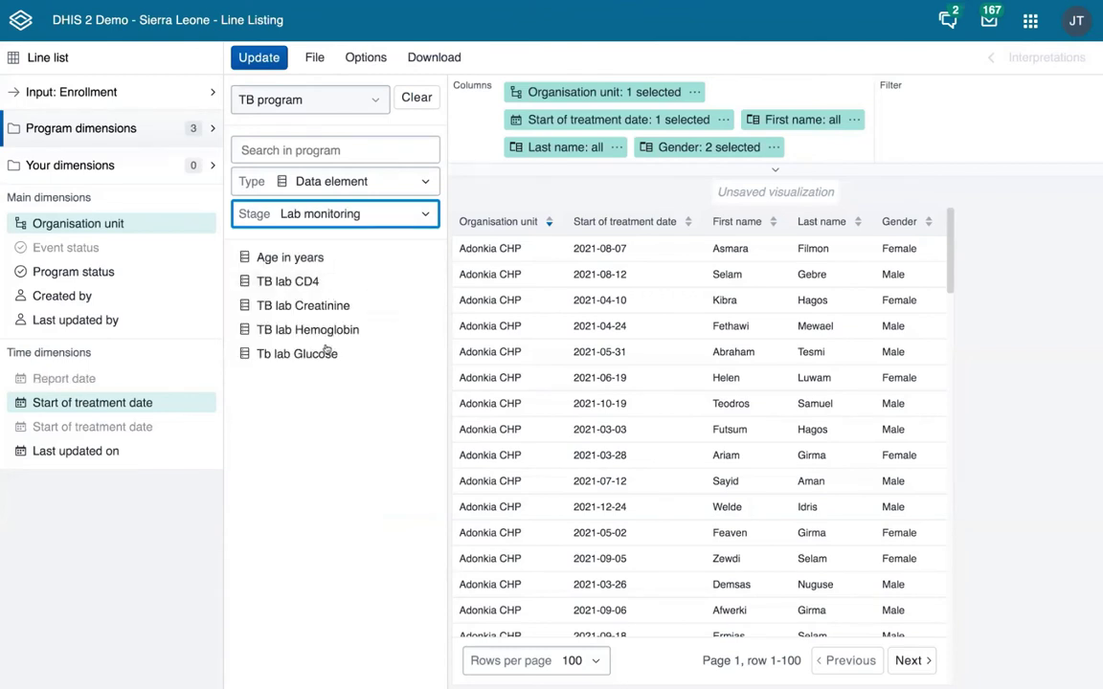
# Step: Add Age in years, TB lab CD4 and TB lab Creatinine to the columns without conditions and update the line list
pyautogui.click(282, 258)
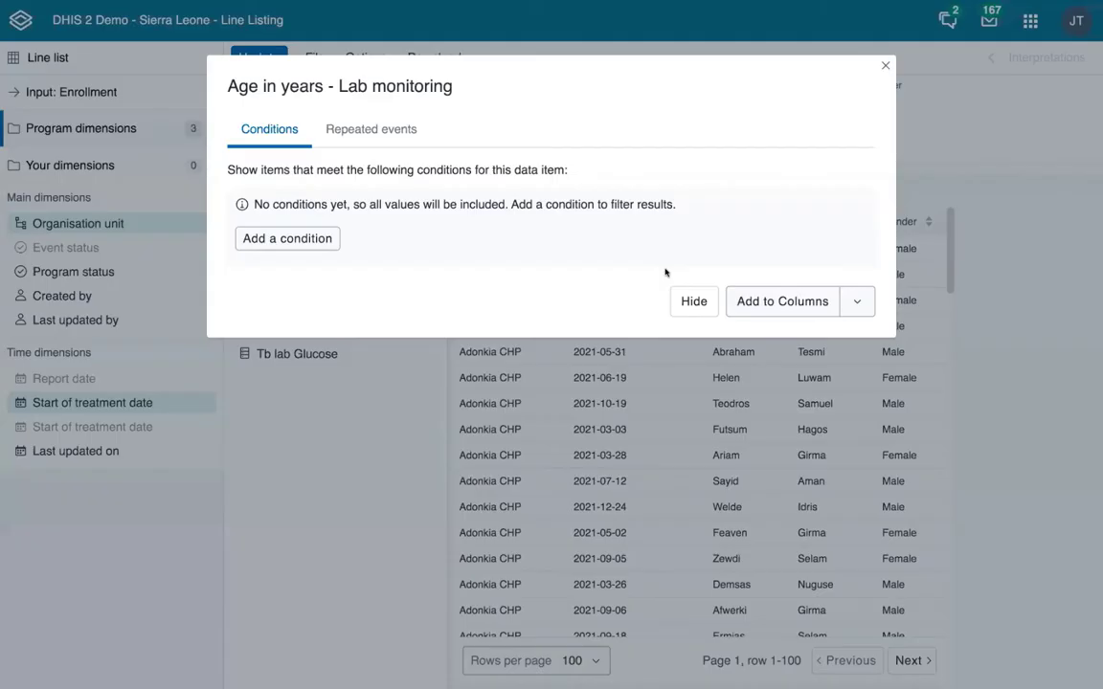
pyautogui.click(769, 302)
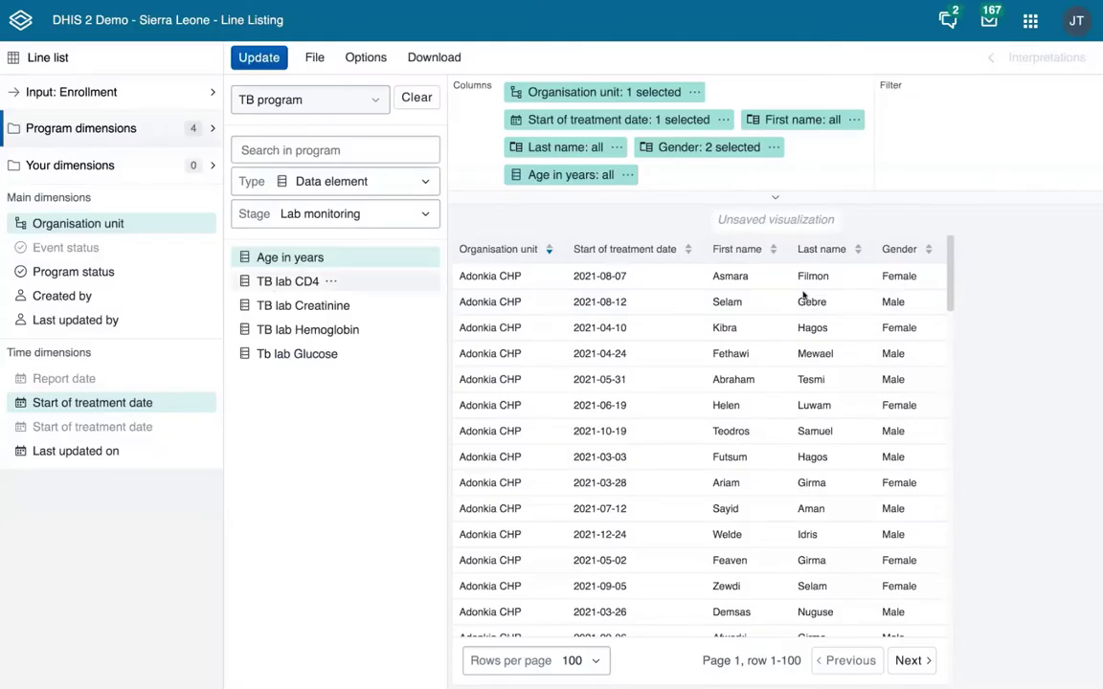
pyautogui.click(287, 281)
pyautogui.click(742, 270)
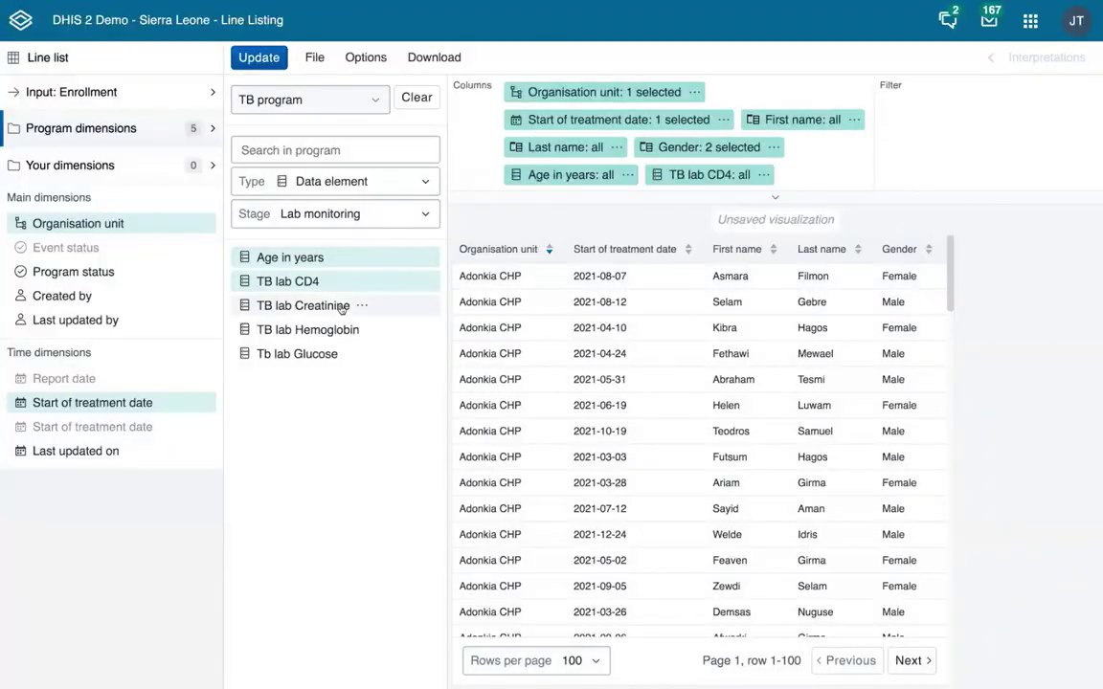
pyautogui.click(287, 305)
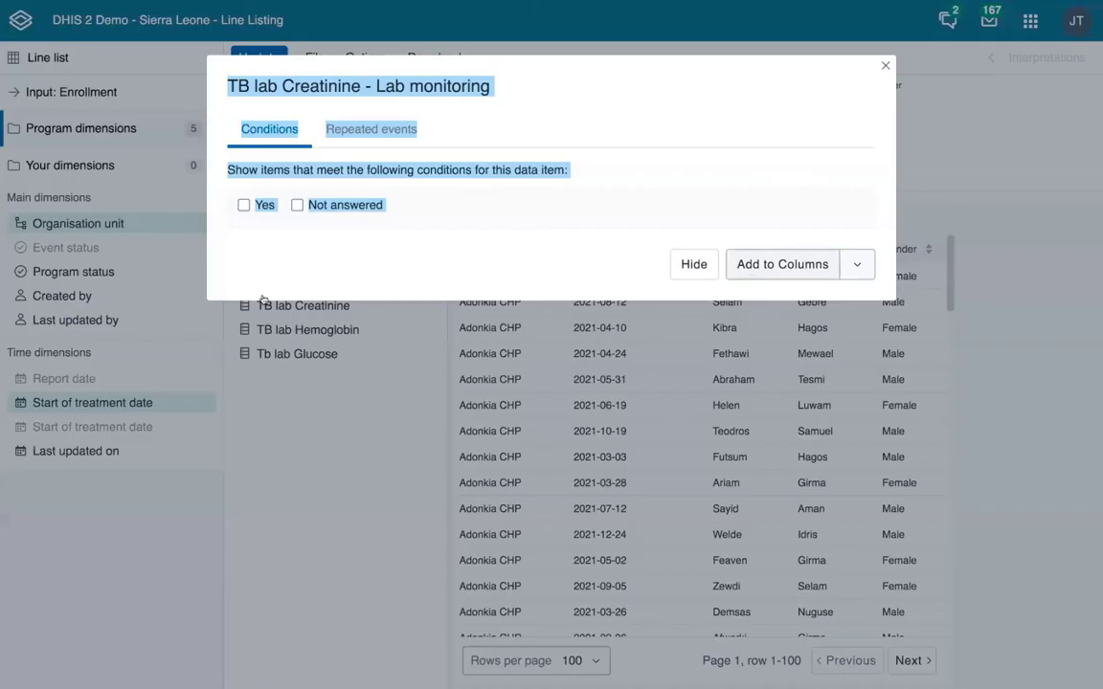
pyautogui.click(751, 273)
pyautogui.click(316, 217)
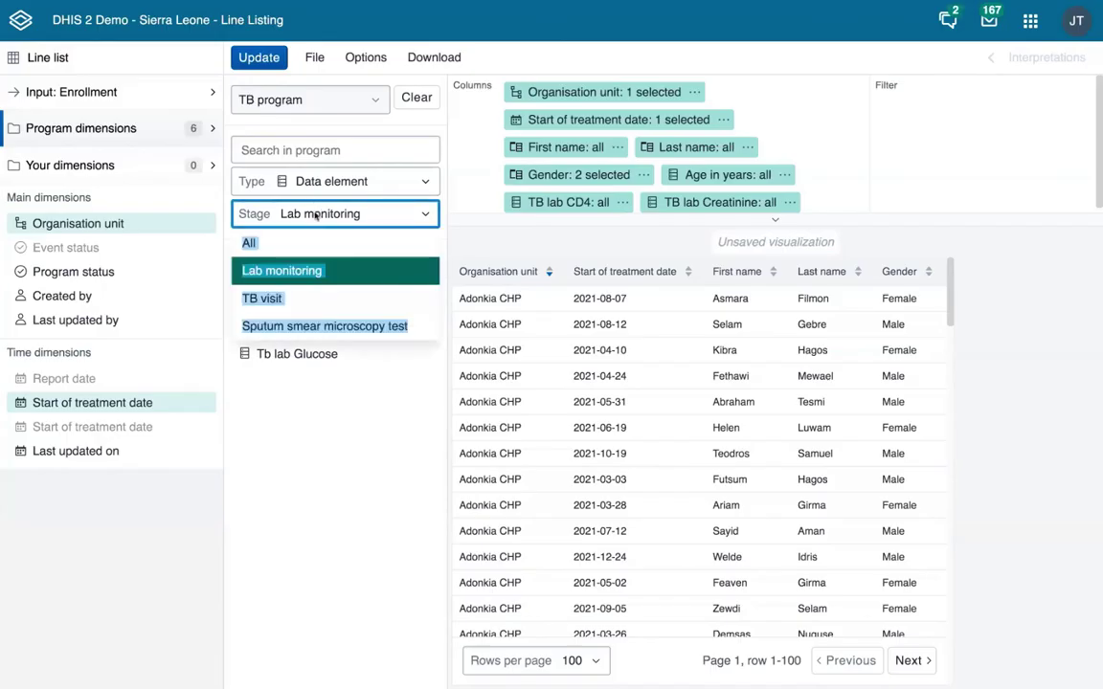
pyautogui.click(302, 276)
pyautogui.click(258, 59)
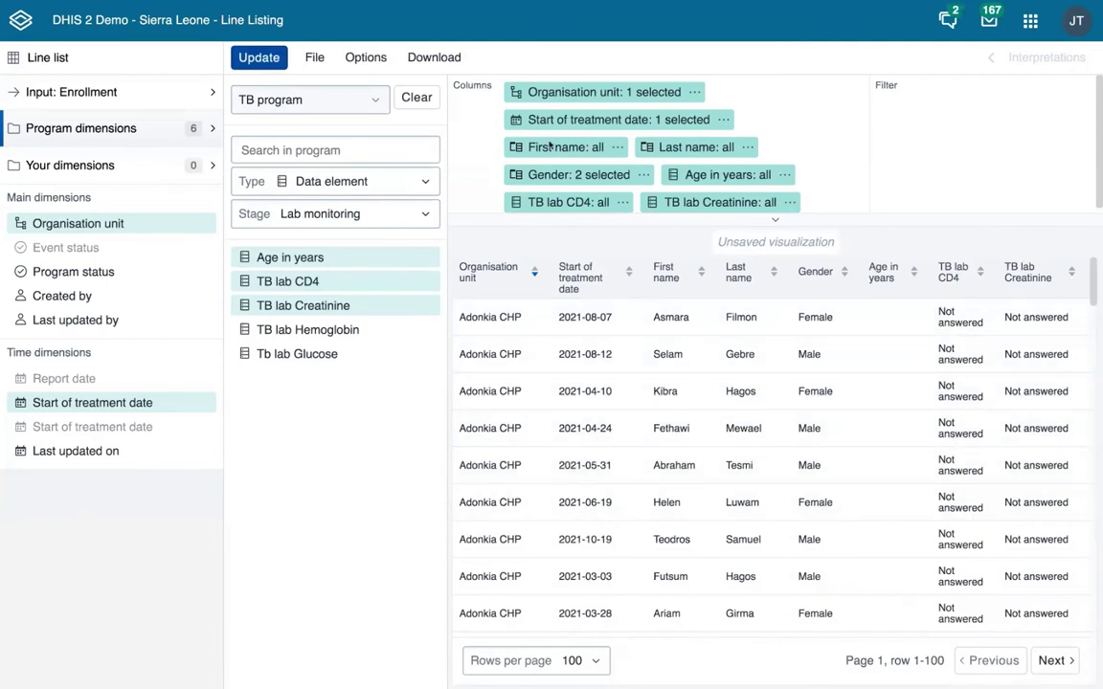
# Step: Change the data element stage to TB visit and add TB Disease Classification with P+, P- and PE selected to the columns
pyautogui.click(316, 181)
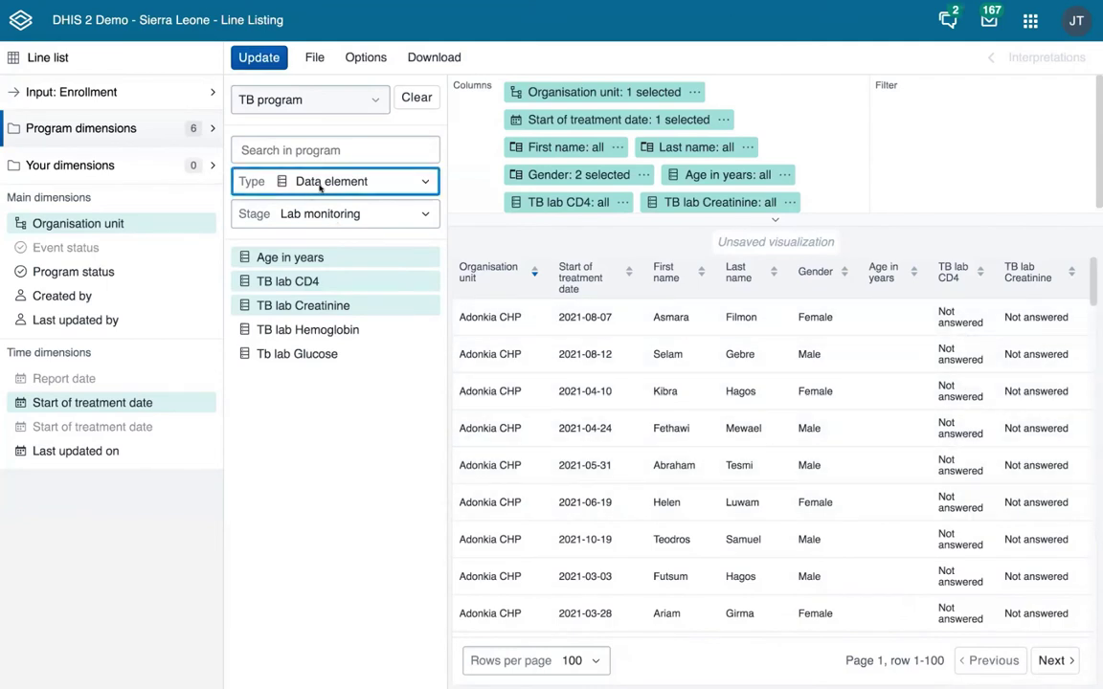
pyautogui.click(313, 214)
pyautogui.click(313, 213)
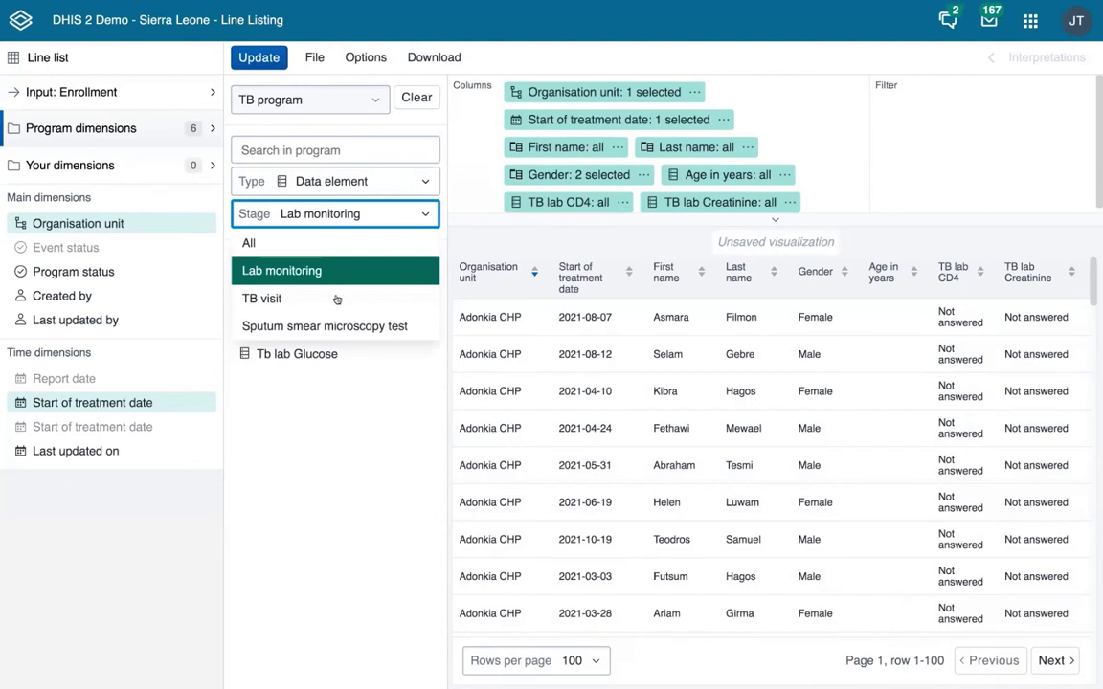
pyautogui.click(337, 297)
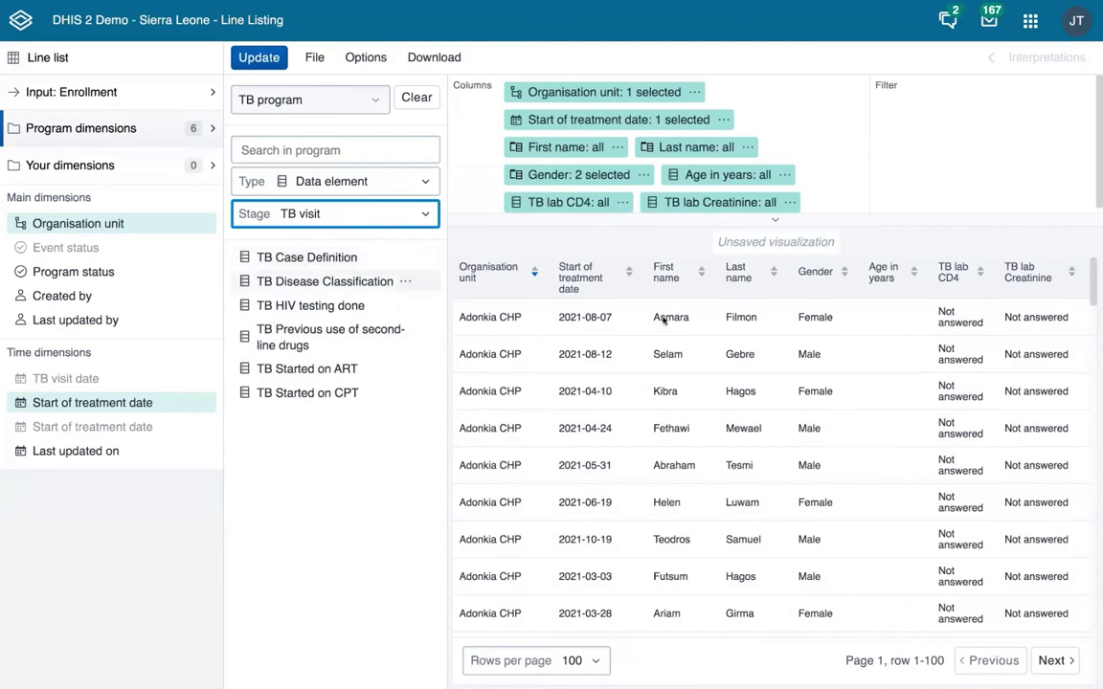
pyautogui.click(324, 281)
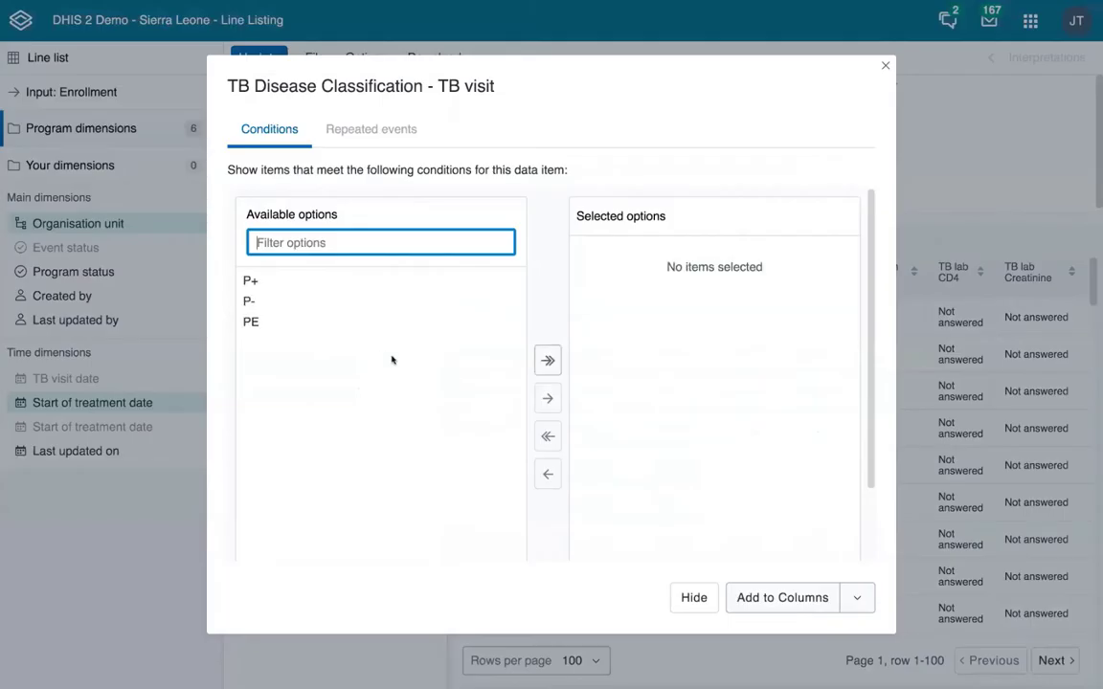
pyautogui.click(548, 362)
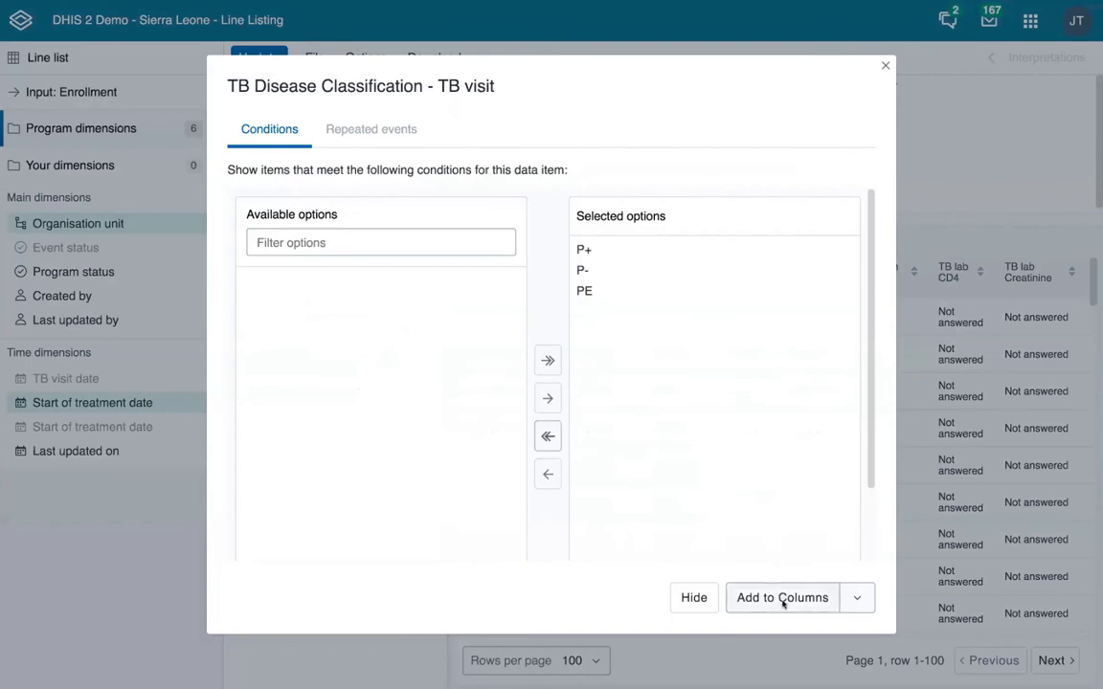
pyautogui.press('Escape')
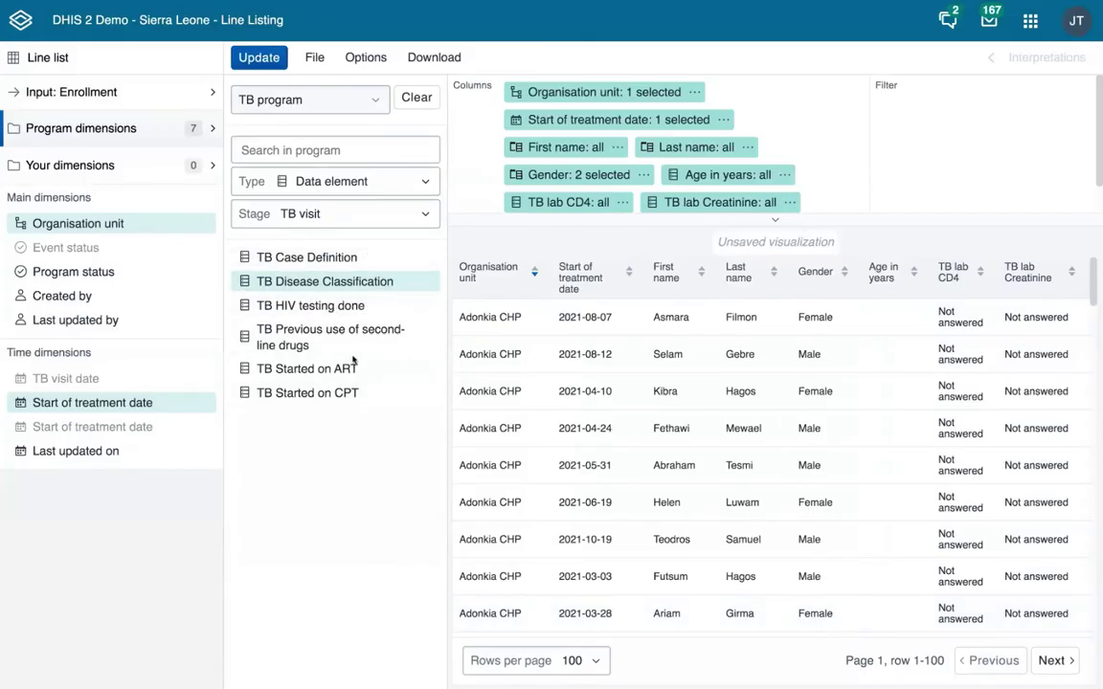
# Step: Add TB HIV testing done to the columns with the Yes and No conditions selected
pyautogui.click(309, 302)
pyautogui.click(253, 205)
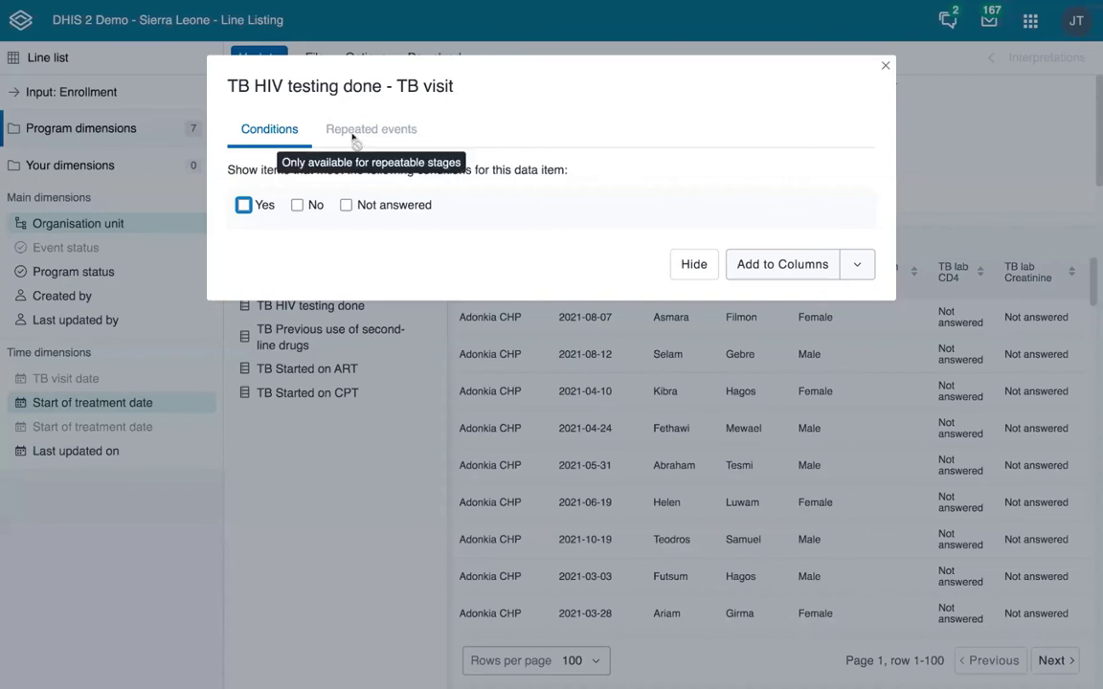
pyautogui.click(278, 206)
pyautogui.click(297, 206)
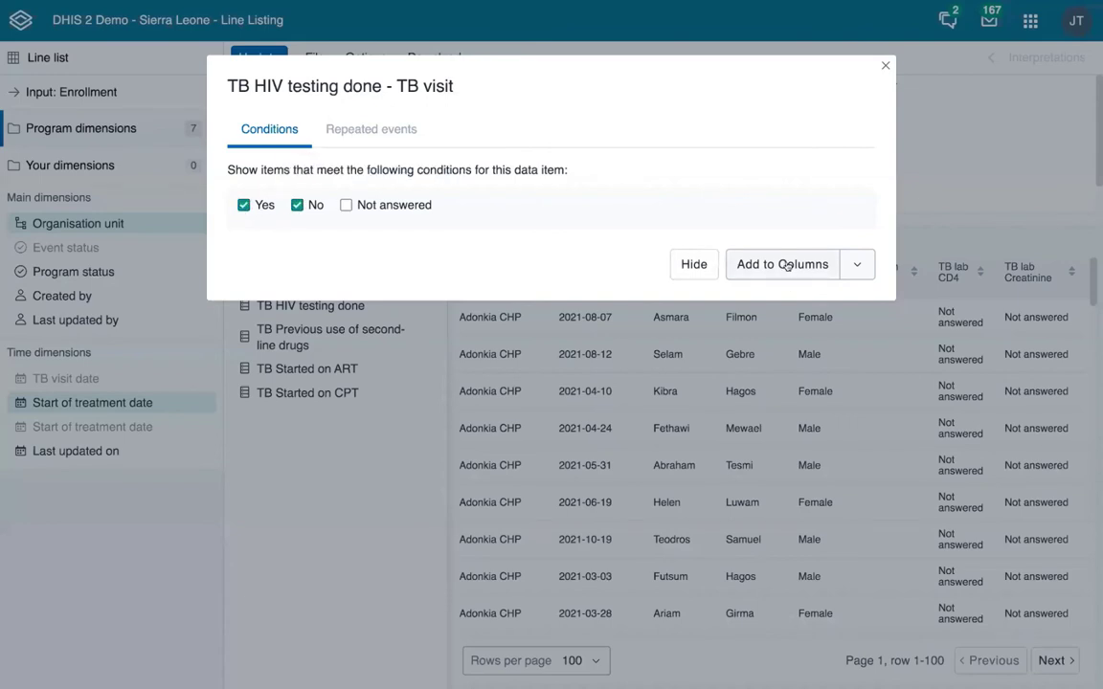
# Step: Update the line list to include the TB Disease Classification and TB HIV testing done columns
pyautogui.click(320, 214)
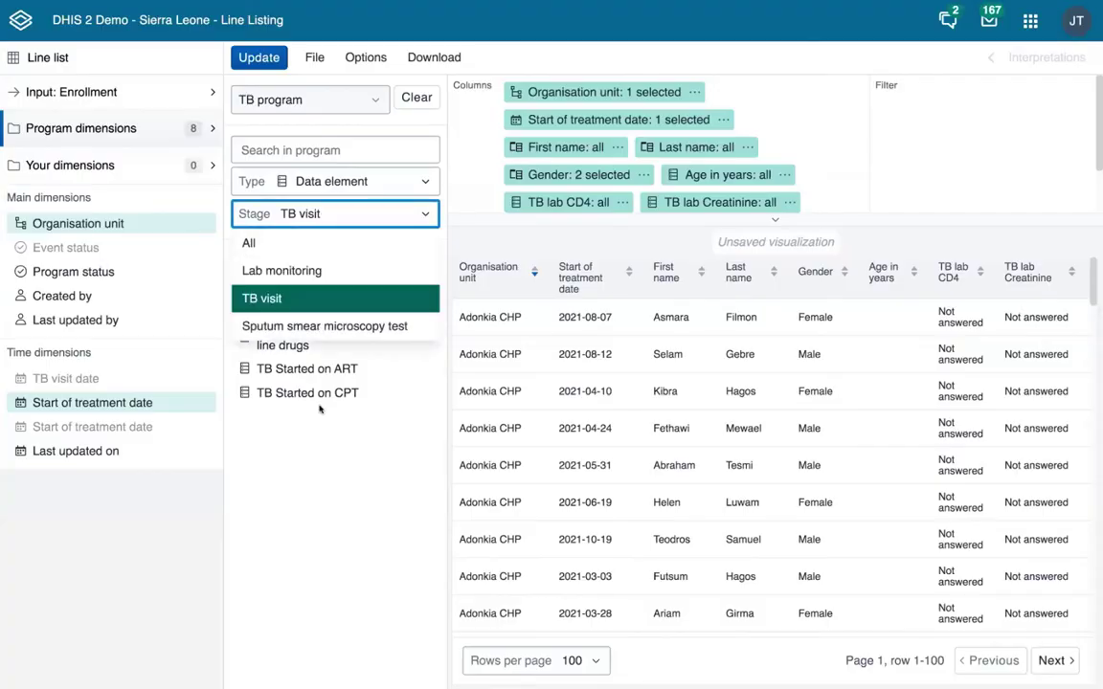
pyautogui.click(268, 58)
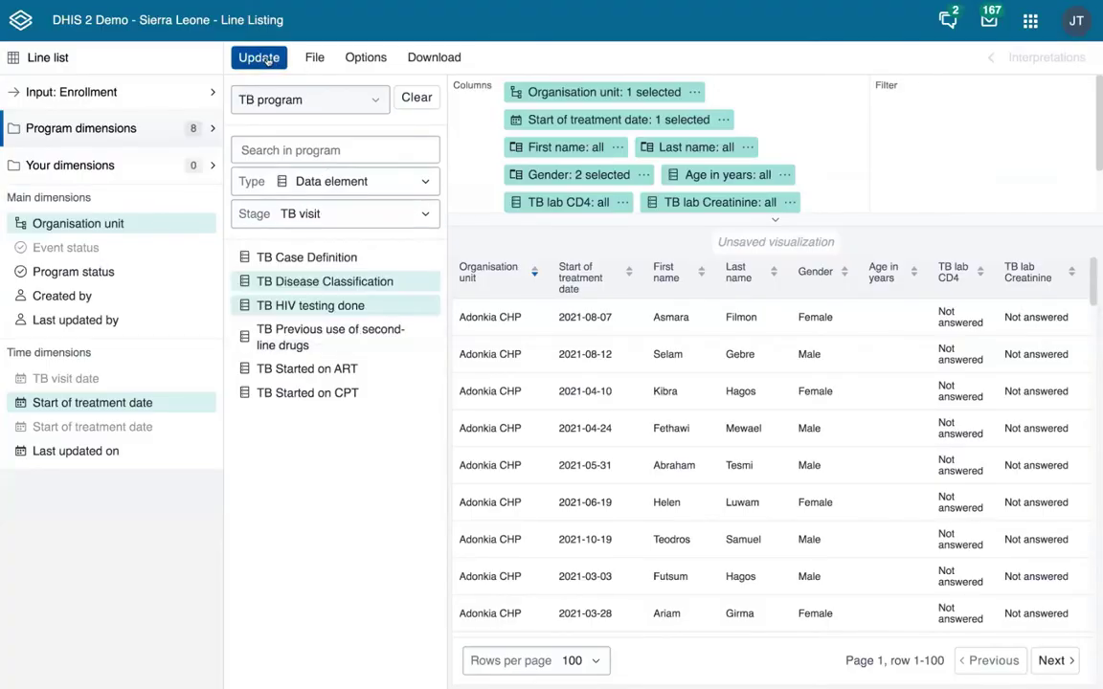
pyautogui.click(265, 56)
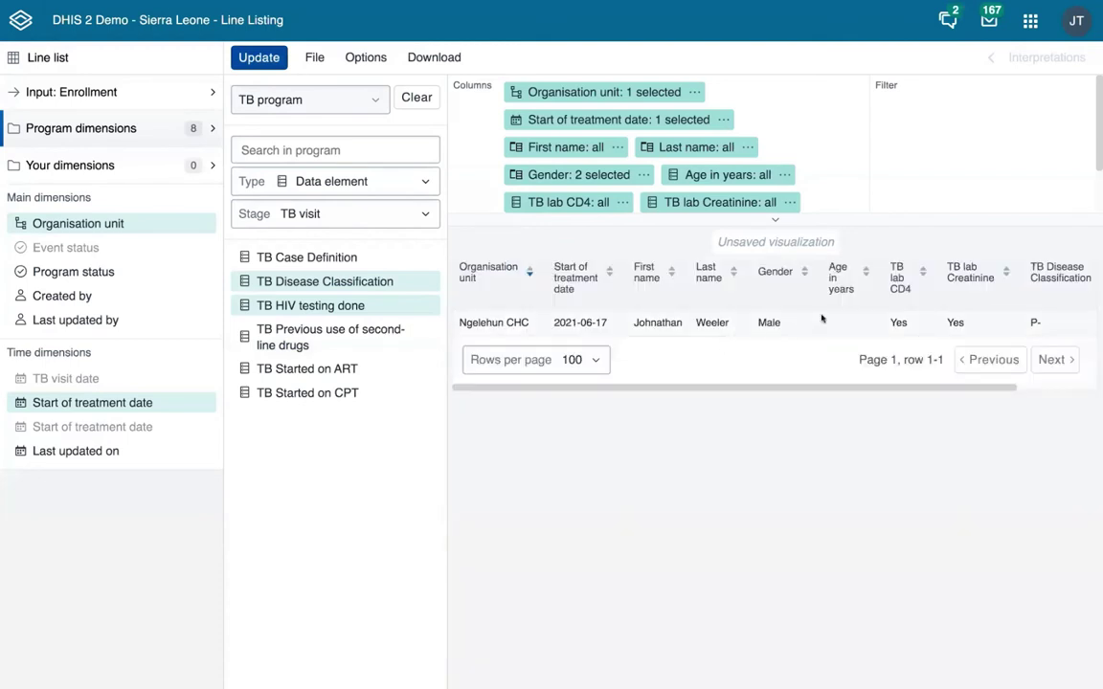
pyautogui.hscroll(2, 758, 326)
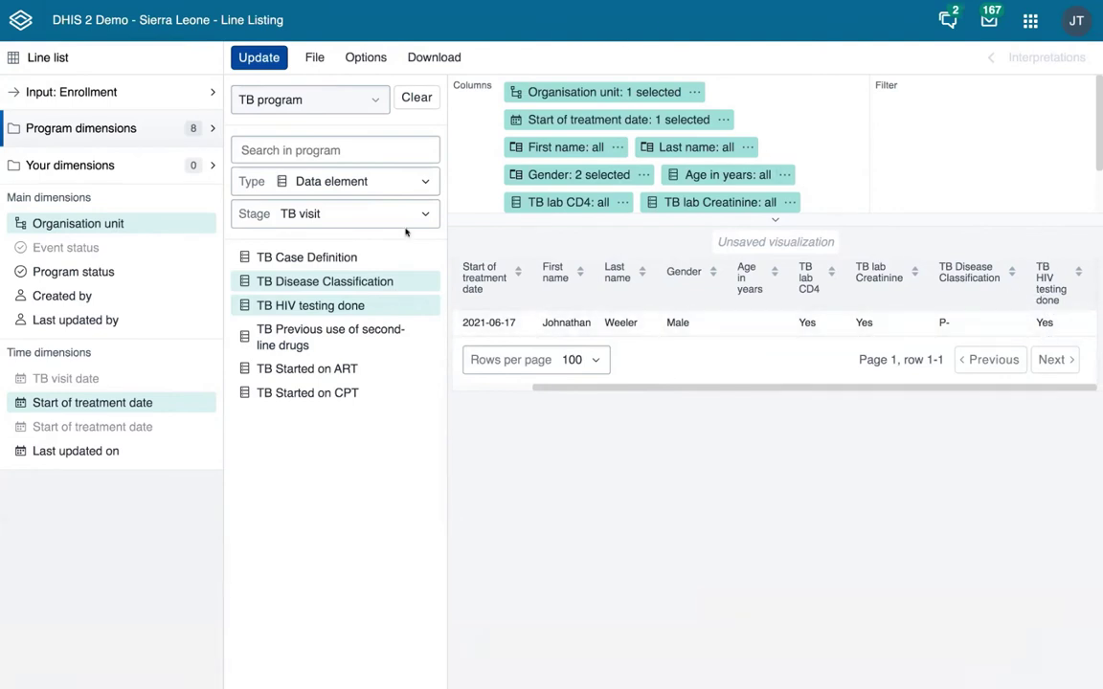
# Step: Include Not answered in the TB HIV testing done conditions and update the line list
pyautogui.click(311, 305)
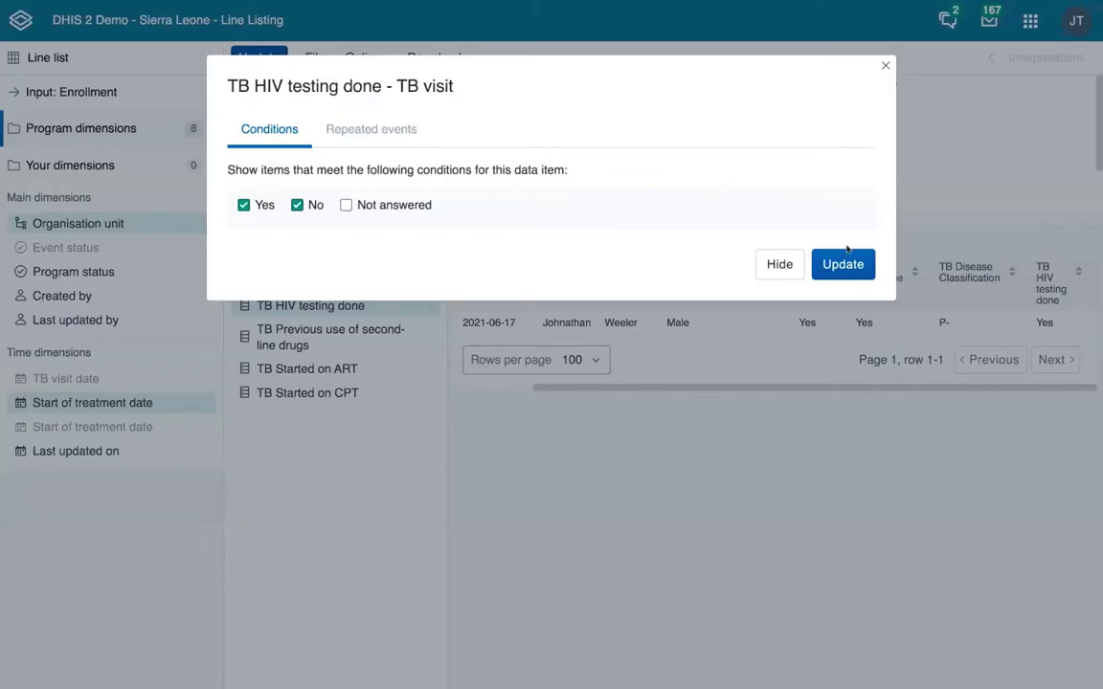
pyautogui.click(347, 205)
pyautogui.click(843, 265)
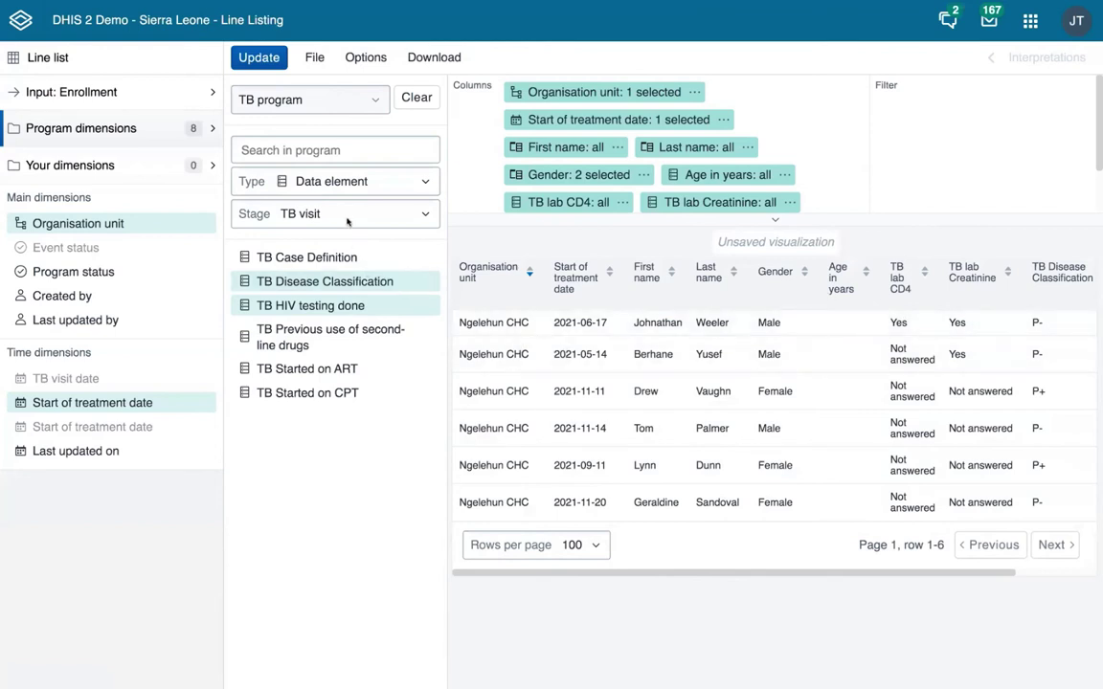
# Step: Examine the data elements available in the Lab monitoring and TB visit stages against the columns of the line list
pyautogui.click(318, 217)
pyautogui.click(317, 271)
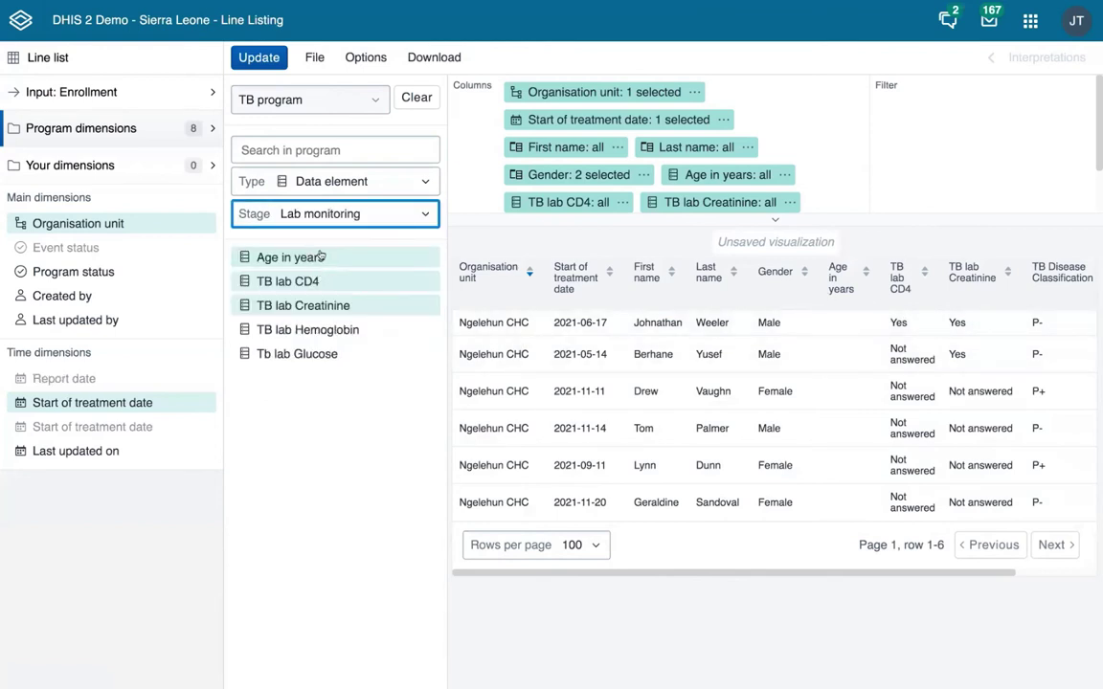
pyautogui.hscroll(3, 728, 450)
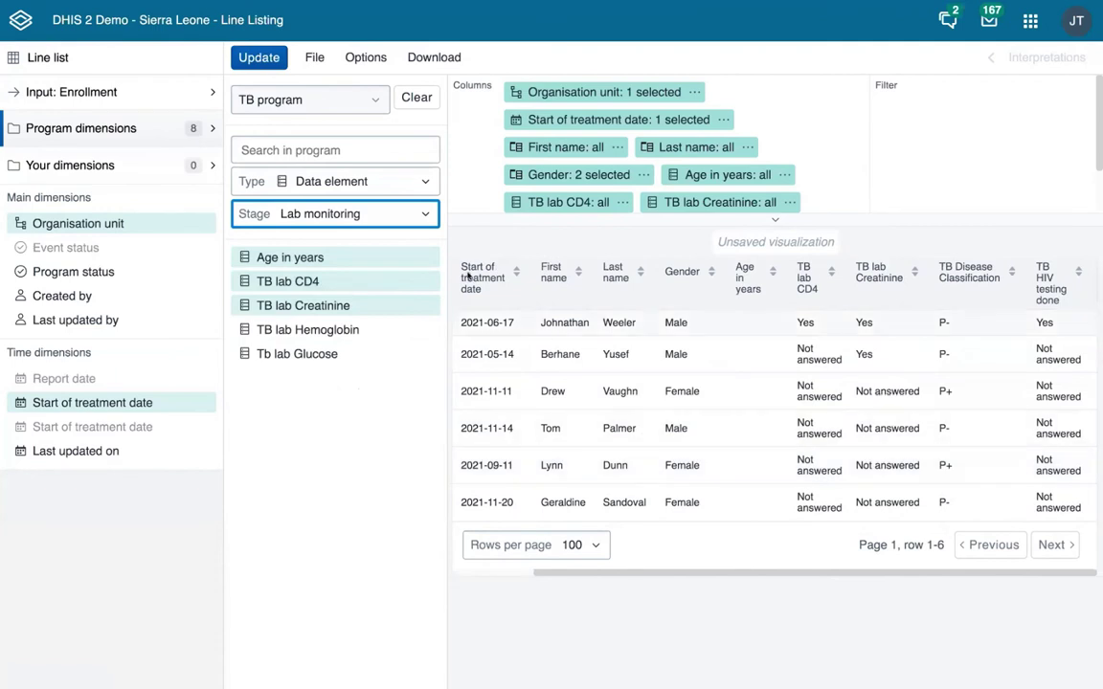
pyautogui.click(333, 214)
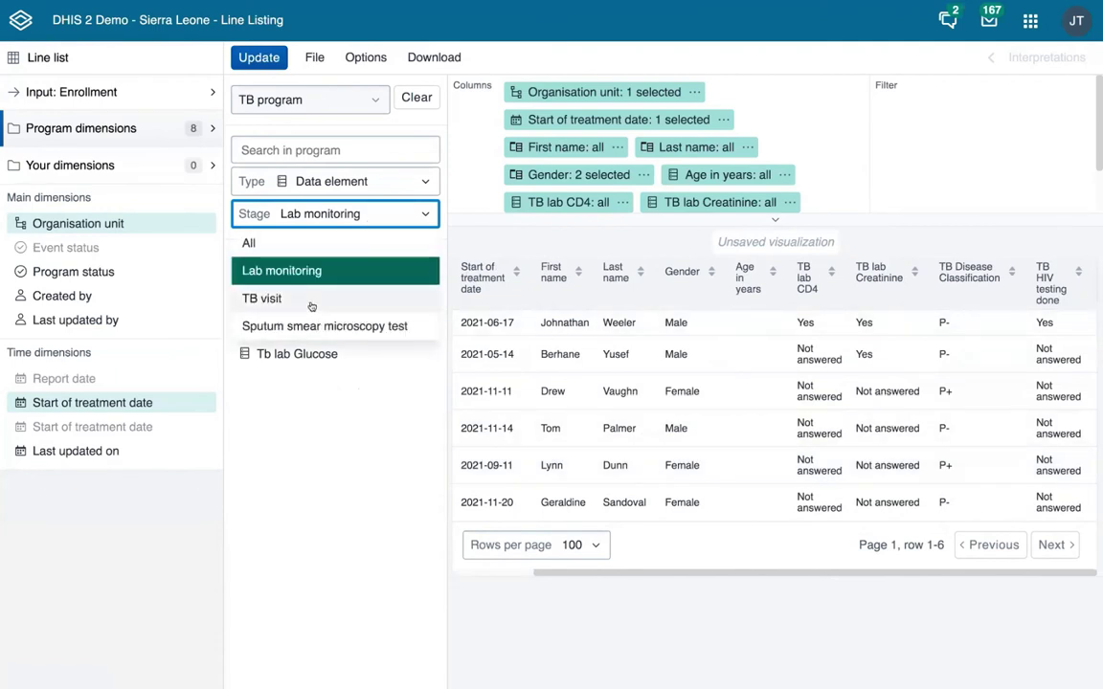
pyautogui.click(311, 301)
pyautogui.click(344, 214)
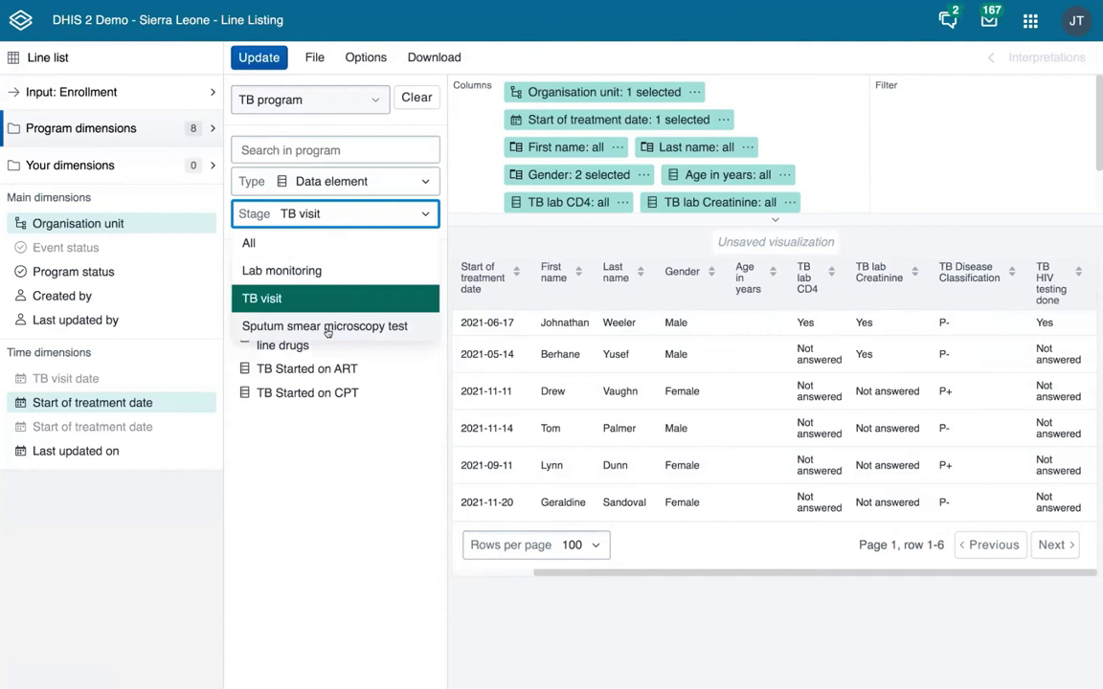
pyautogui.click(352, 443)
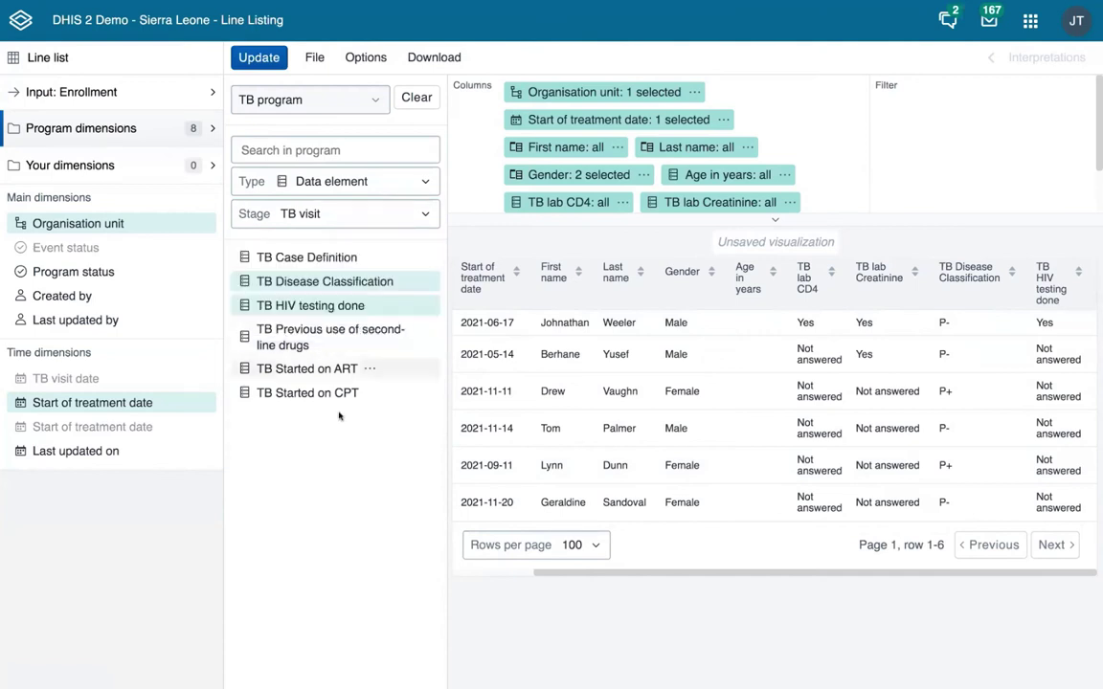
# Step: Add the Created by dimension to the columns and update the line list
pyautogui.click(59, 296)
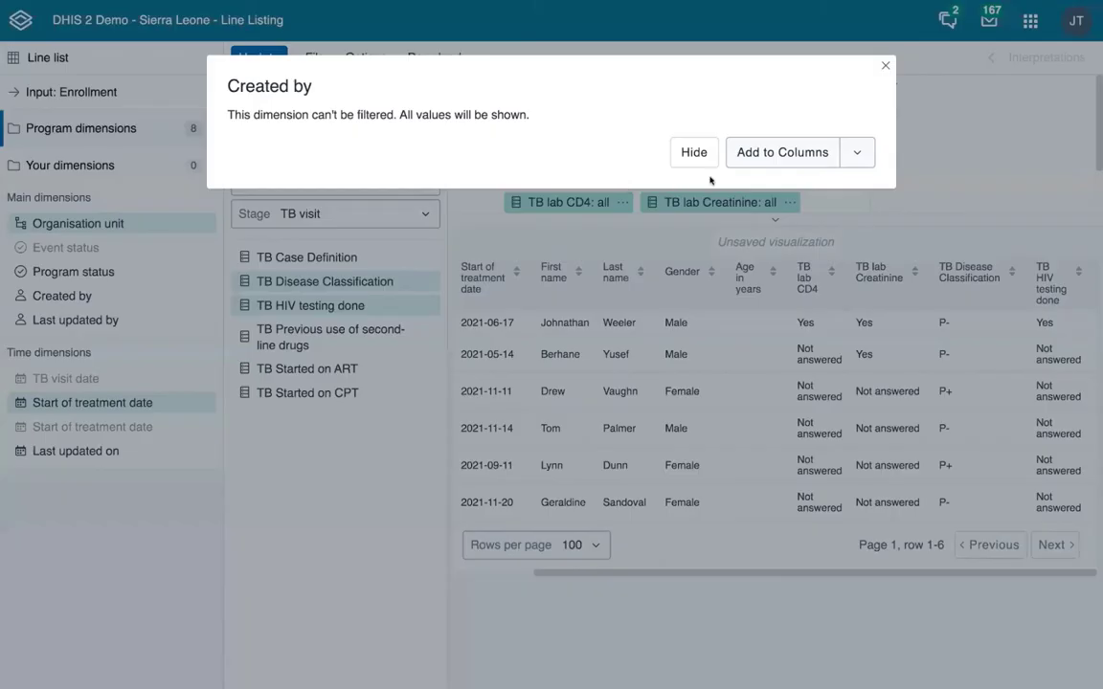
pyautogui.click(760, 155)
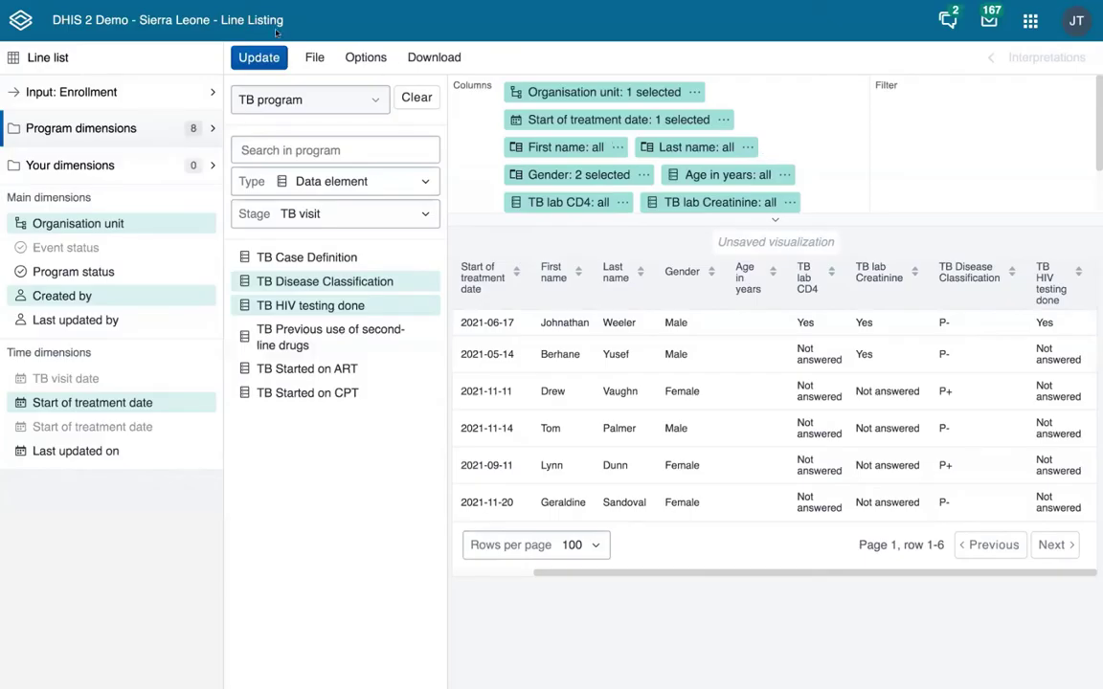
pyautogui.click(261, 59)
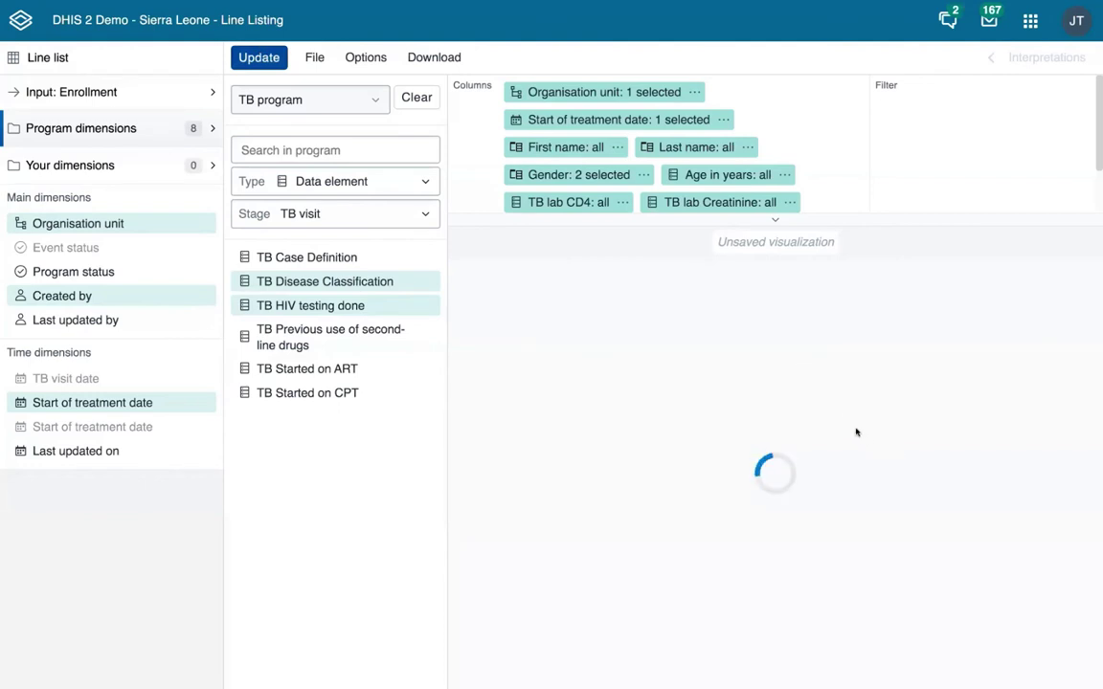
pyautogui.hscroll(3, 987, 256)
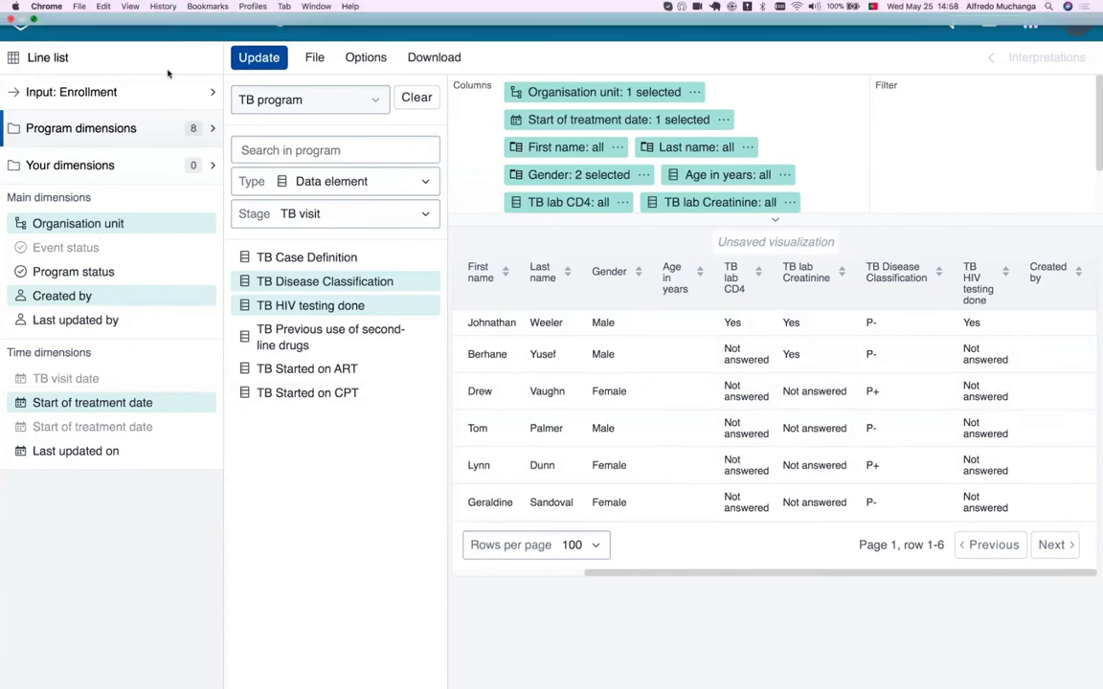
# Step: Leave full screen, switch to the Sistema de Informação Nacional de Vigilância Epidemiológica line listing and enlarge the page to 125%
pyautogui.press('ctrl+super+f')
pyautogui.hotkey('ctrl', 'Tab')
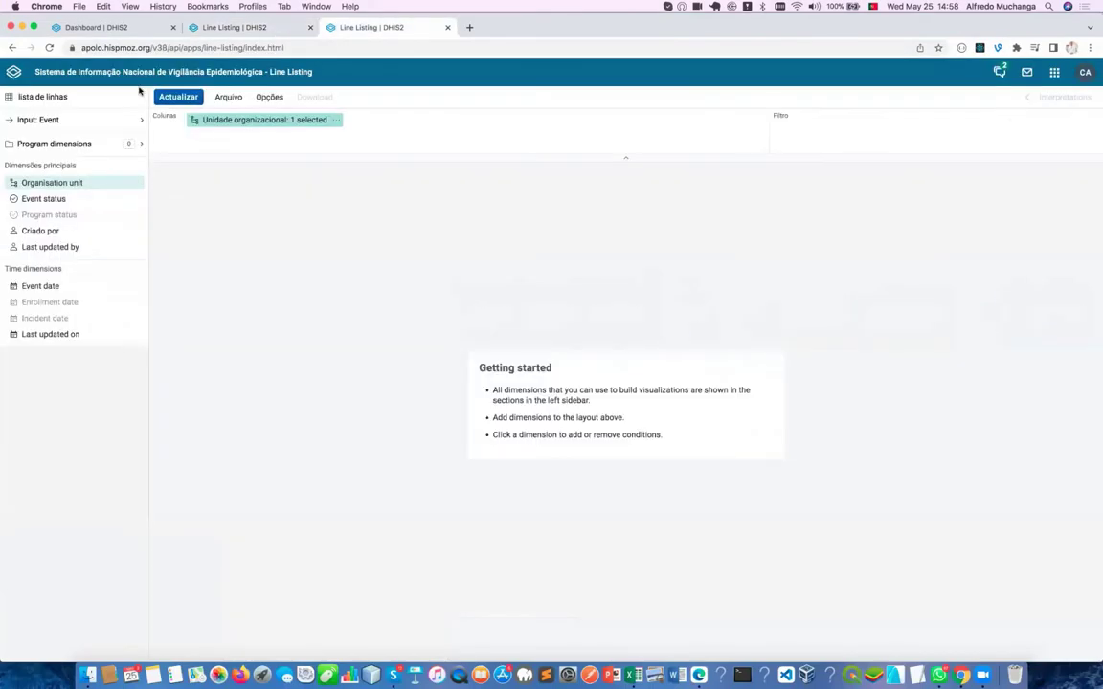
pyautogui.click(1089, 49)
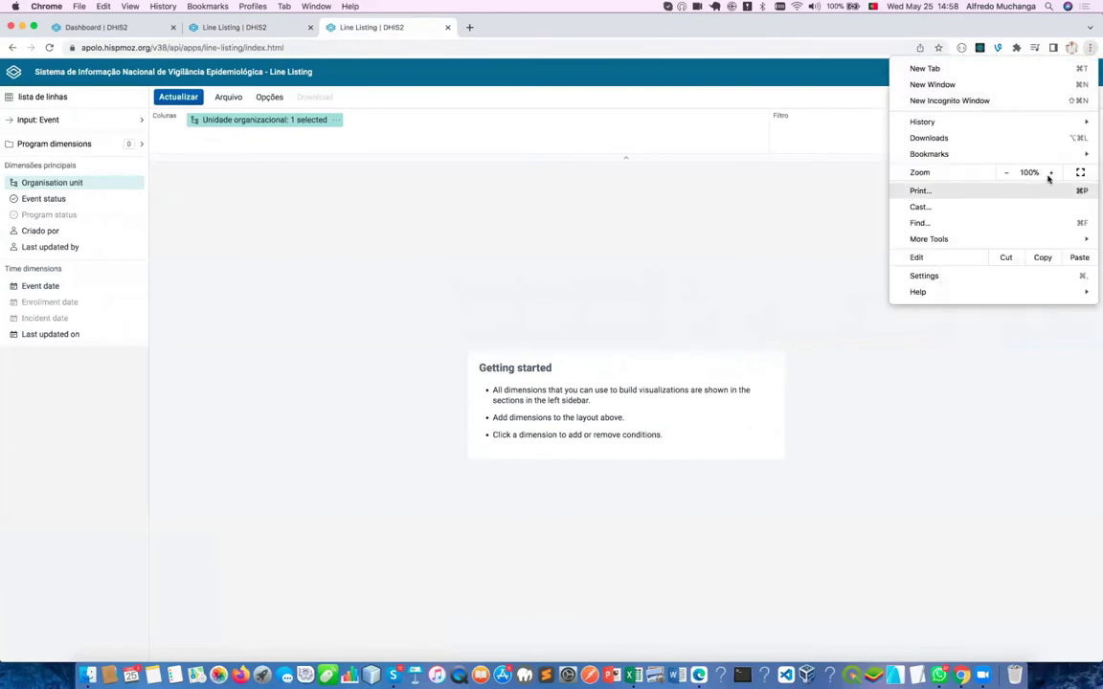
pyautogui.click(1050, 173)
pyautogui.click(1049, 173)
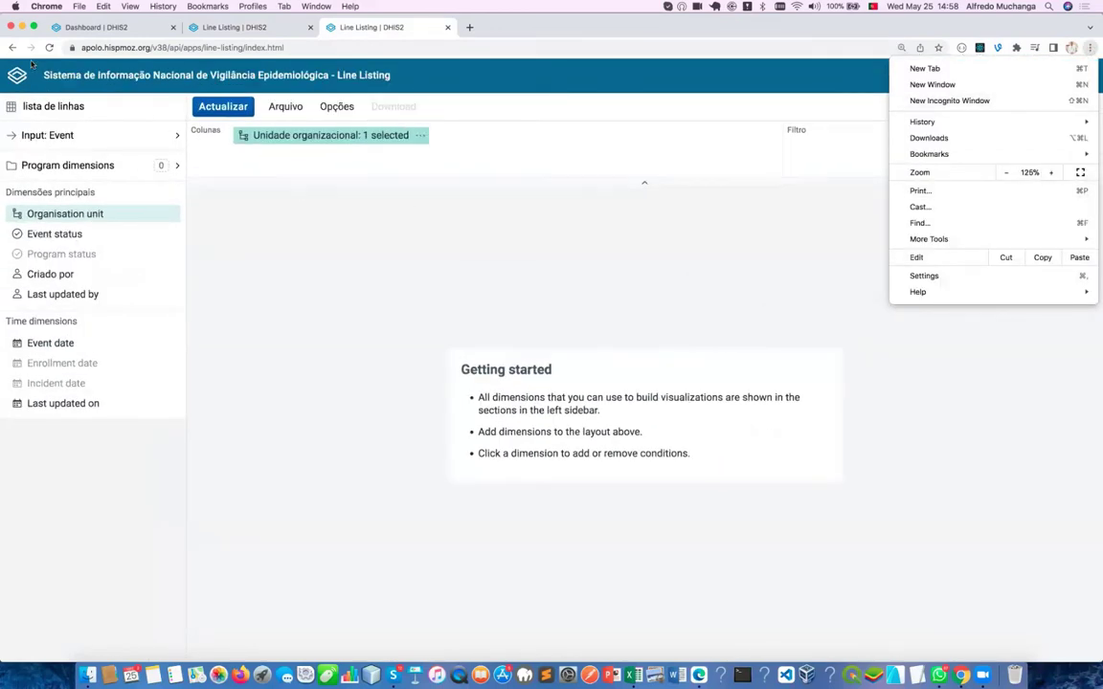
pyautogui.click(137, 223)
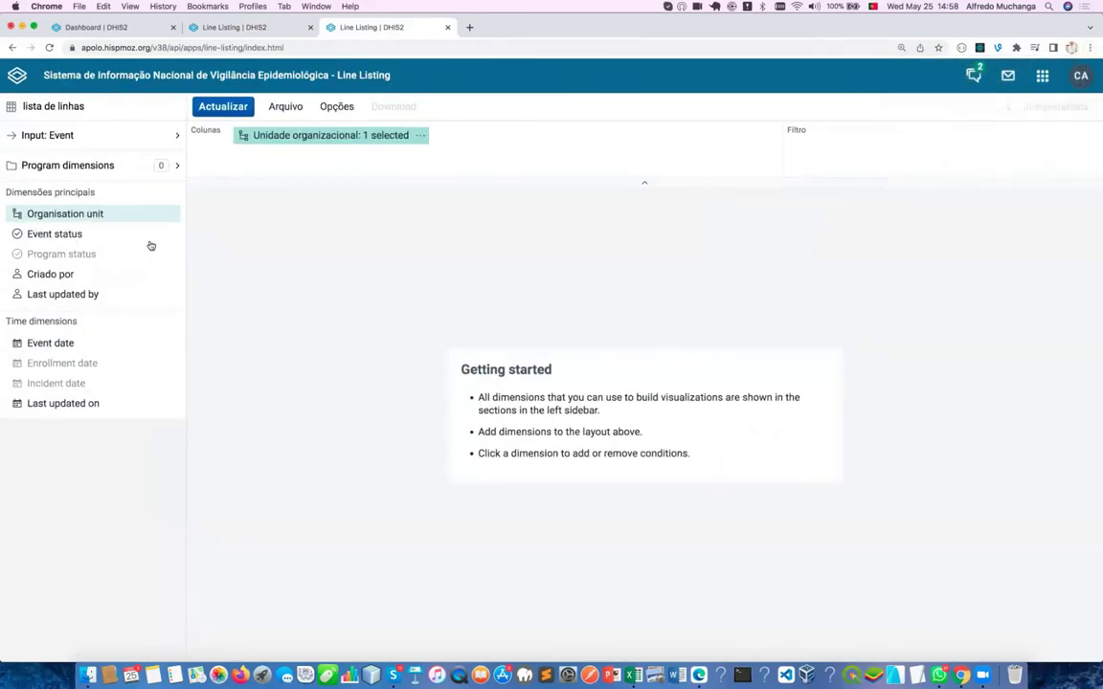
# Step: Set the input of the new line list to Enrollment
pyautogui.click(60, 213)
pyautogui.click(48, 161)
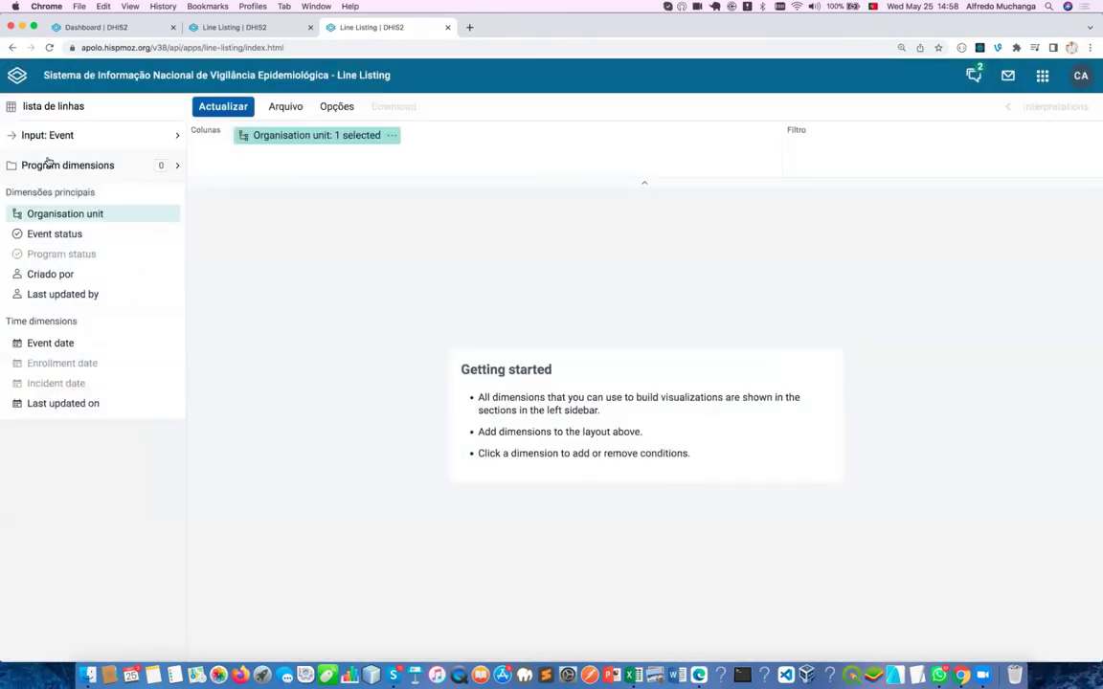
pyautogui.click(61, 133)
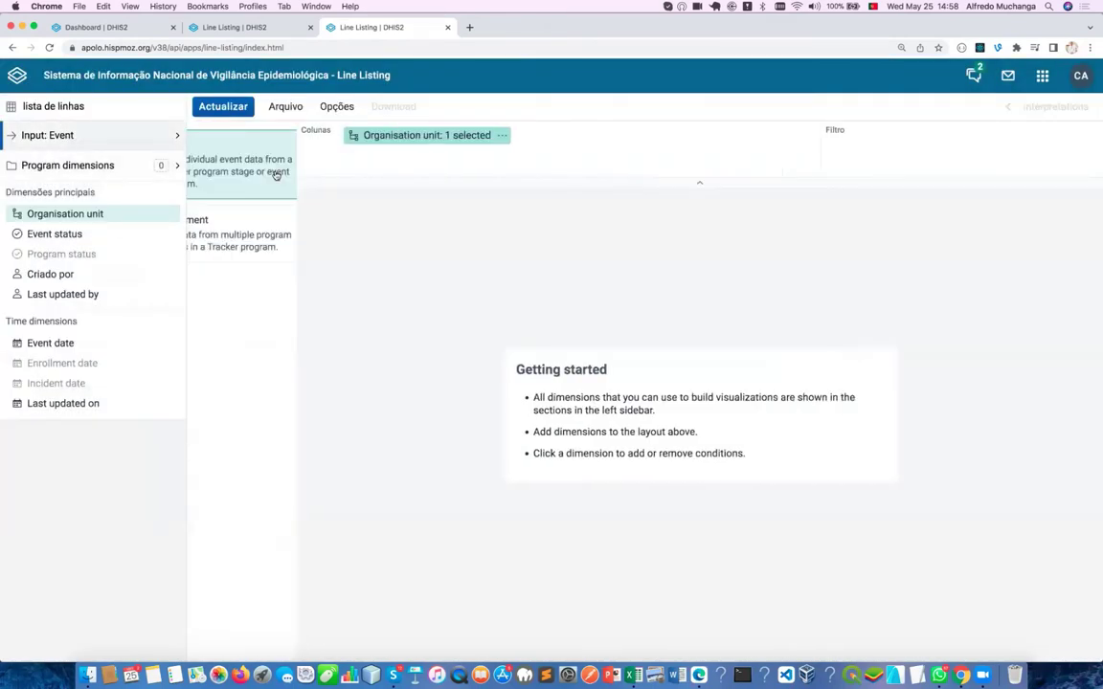
pyautogui.click(278, 235)
# Step: Choose the COVAC| Registo de Vacinação program and limit its dimensions to the Elemento de dado type
pyautogui.click(112, 165)
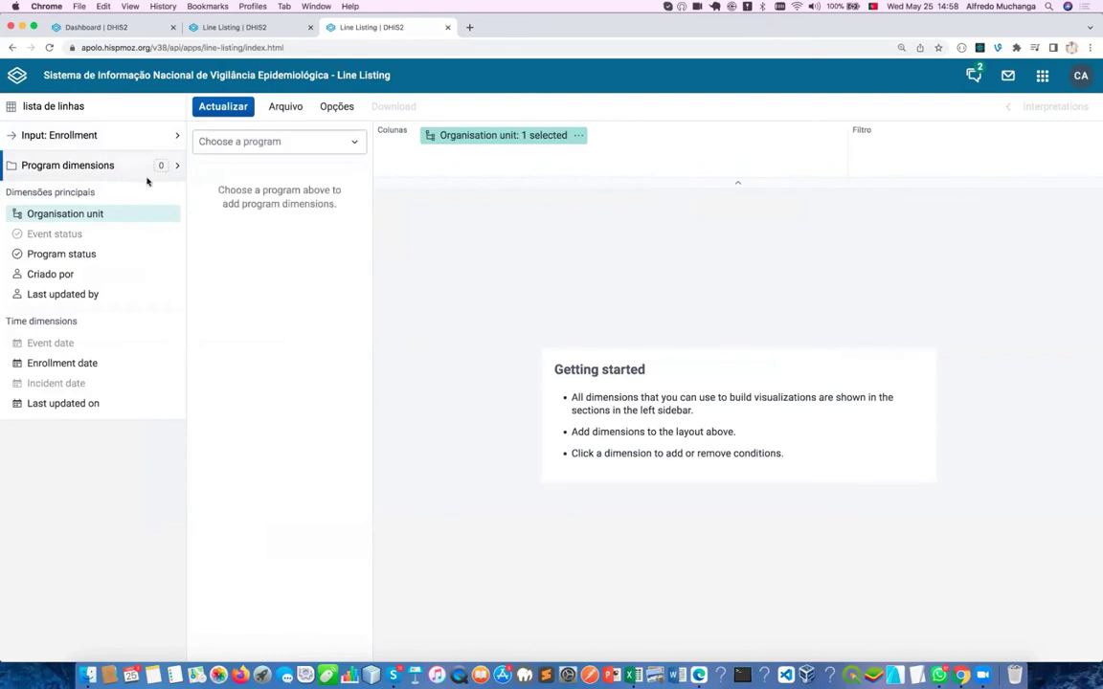
pyautogui.click(218, 143)
pyautogui.click(251, 167)
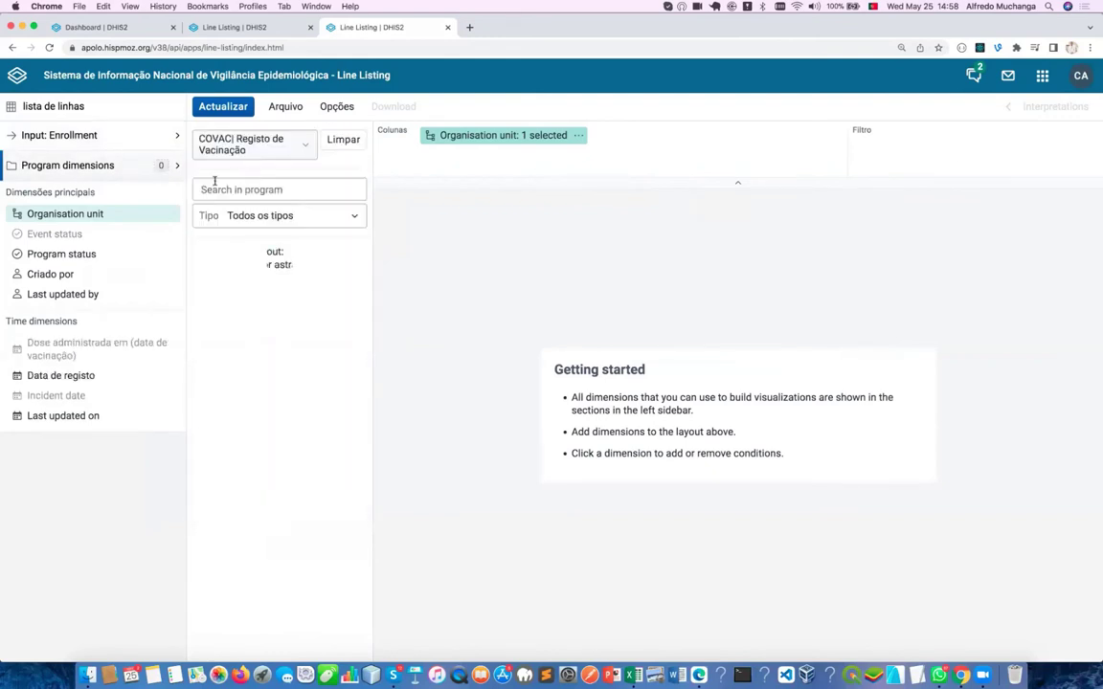
pyautogui.click(253, 216)
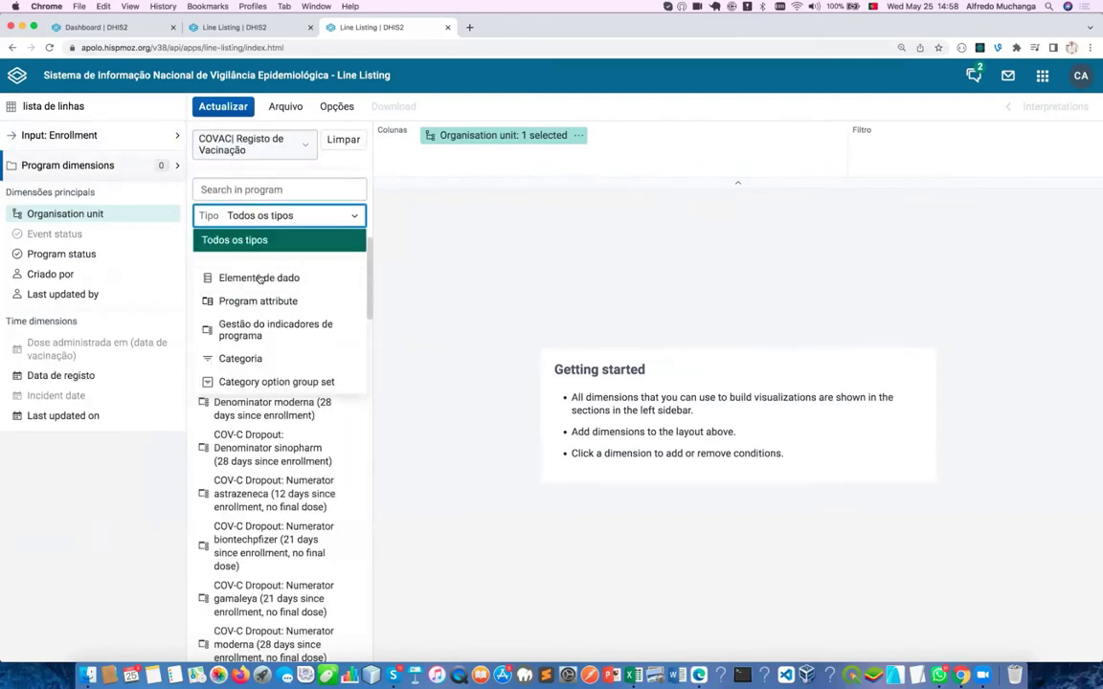
pyautogui.click(280, 275)
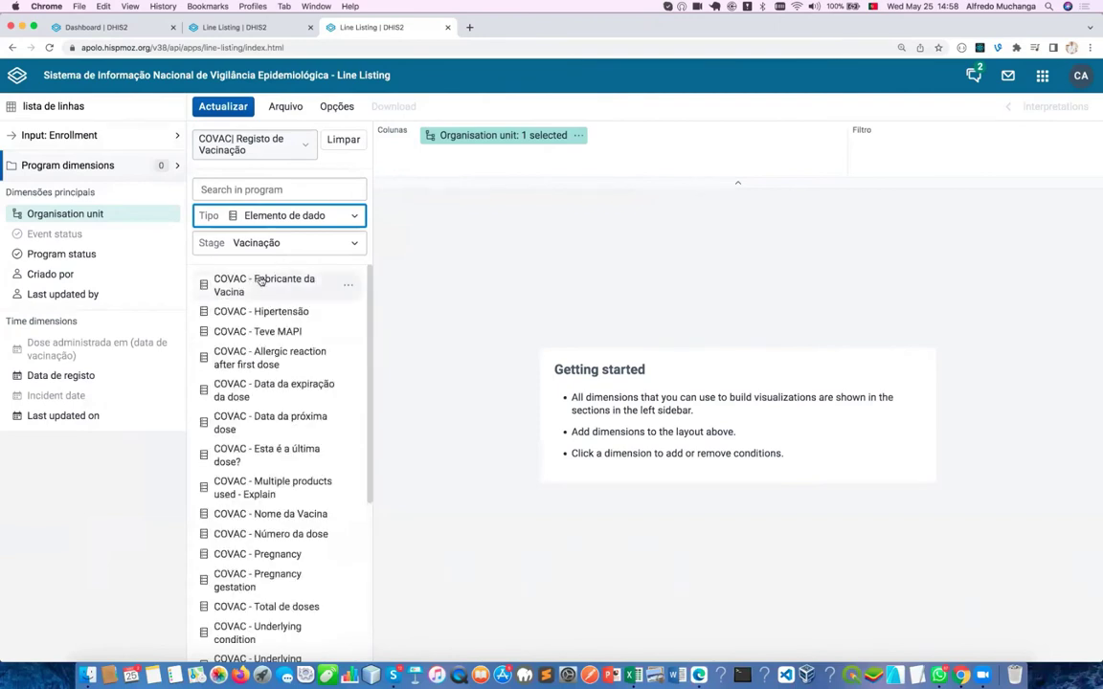
# Step: Add COVAC - Fabricante da Vacina to the columns with all available manufacturer options selected
pyautogui.click(265, 286)
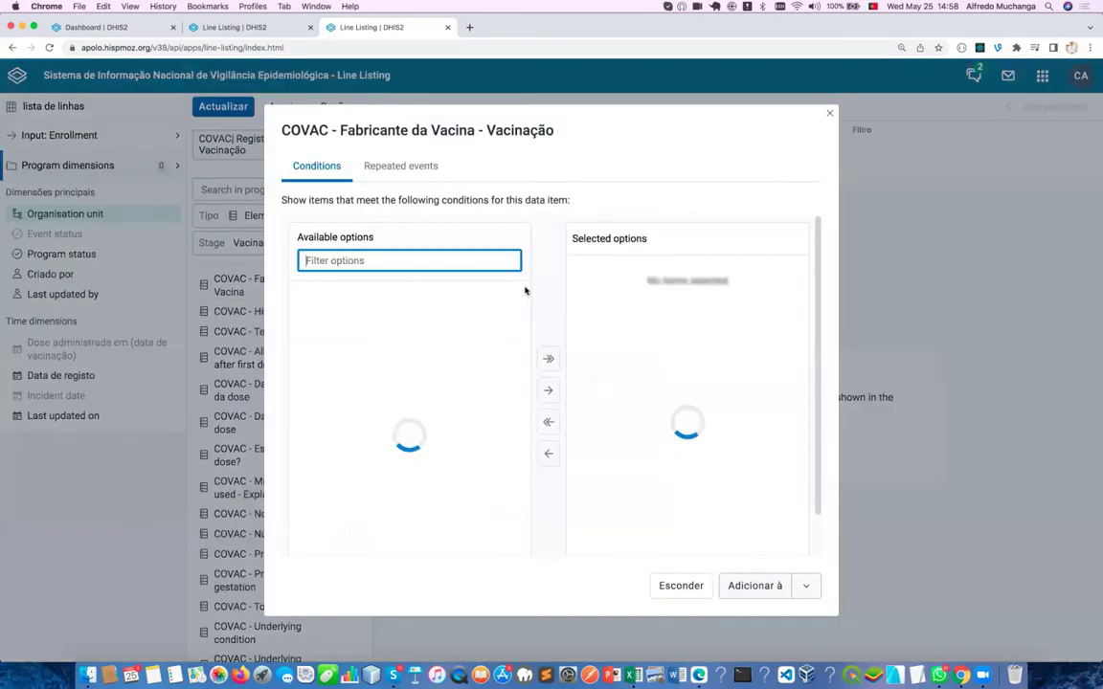
pyautogui.click(549, 359)
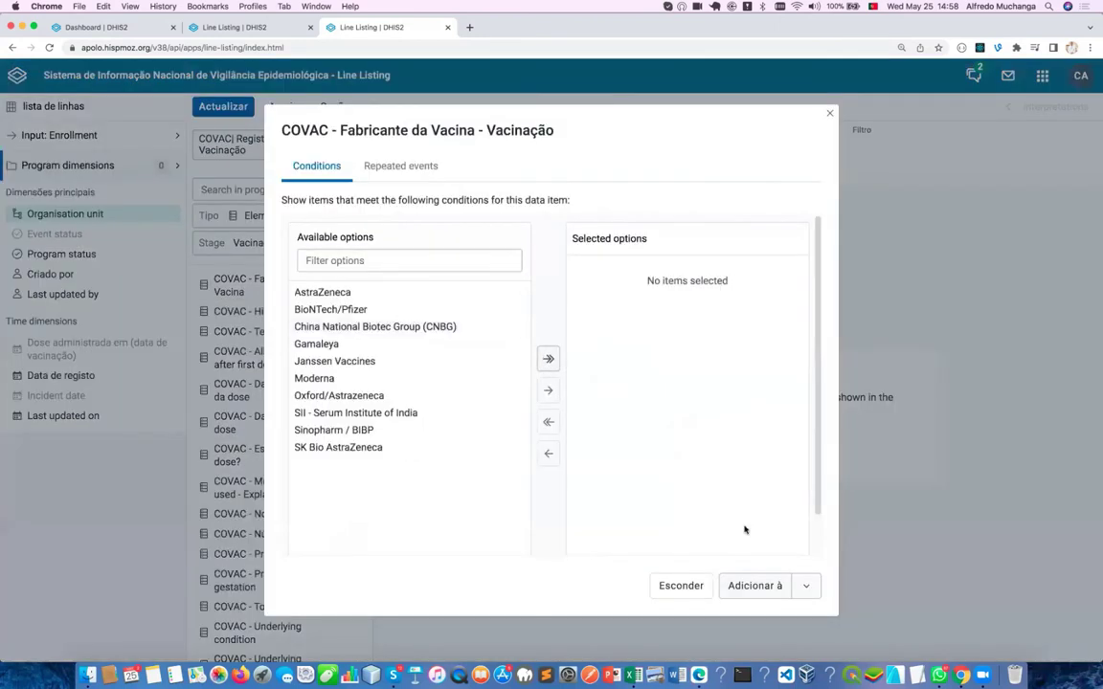
pyautogui.click(756, 585)
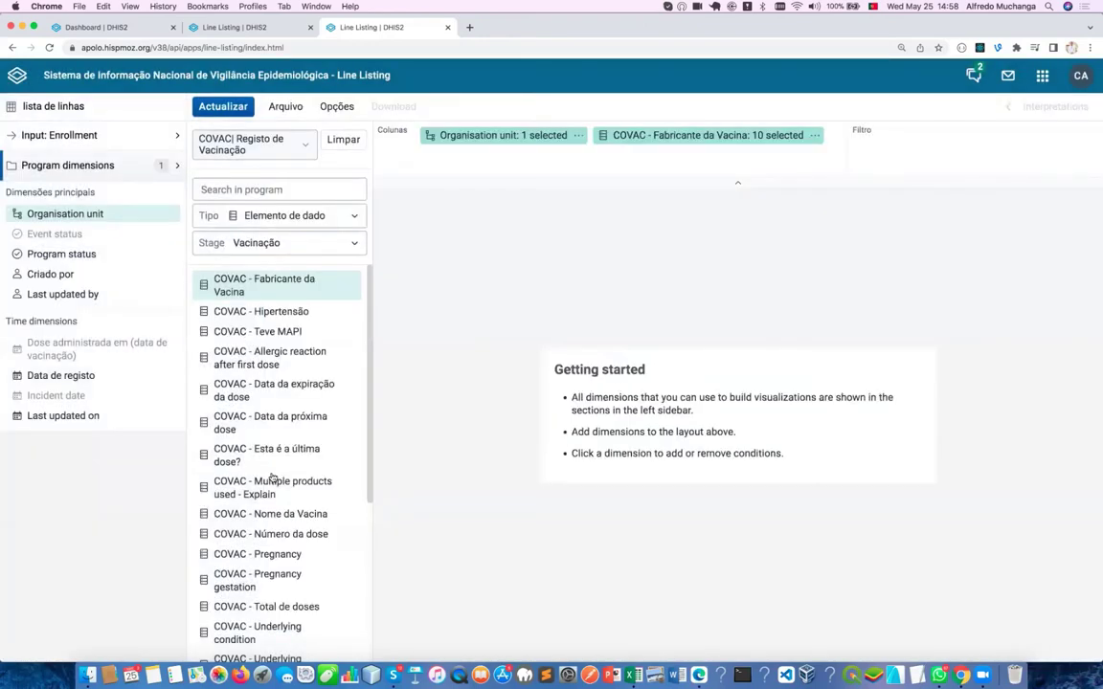
# Step: Search the program dimensions for "doses" and add COVAC - Total de doses to the columns without conditions
pyautogui.scroll(-5, 273, 478)
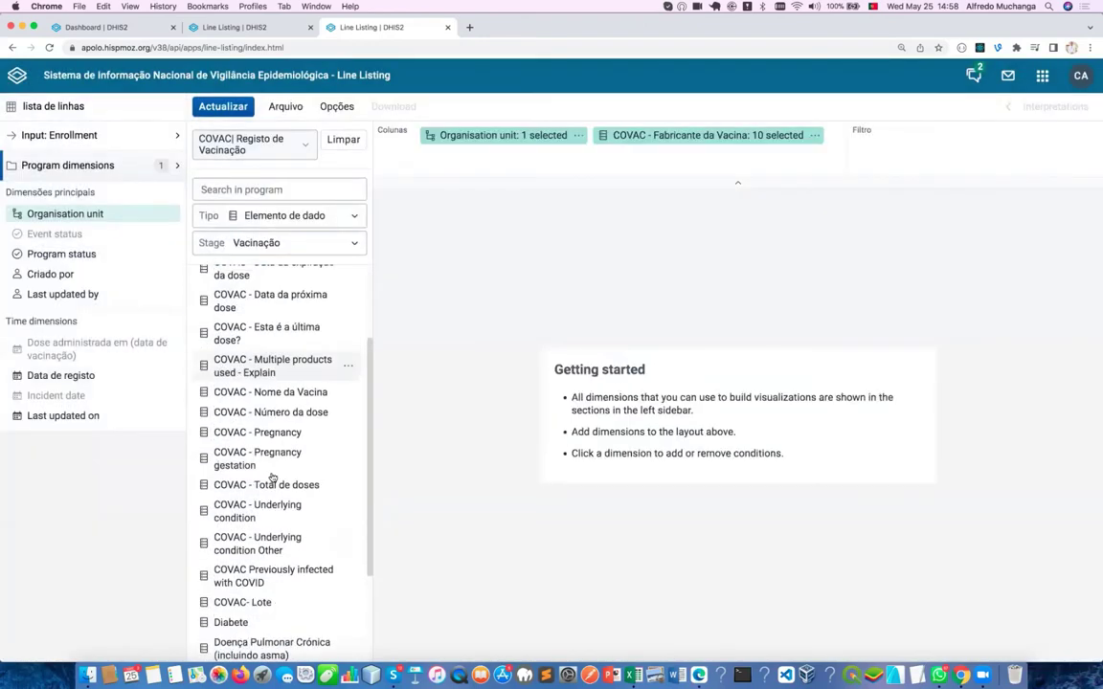
pyautogui.click(222, 188)
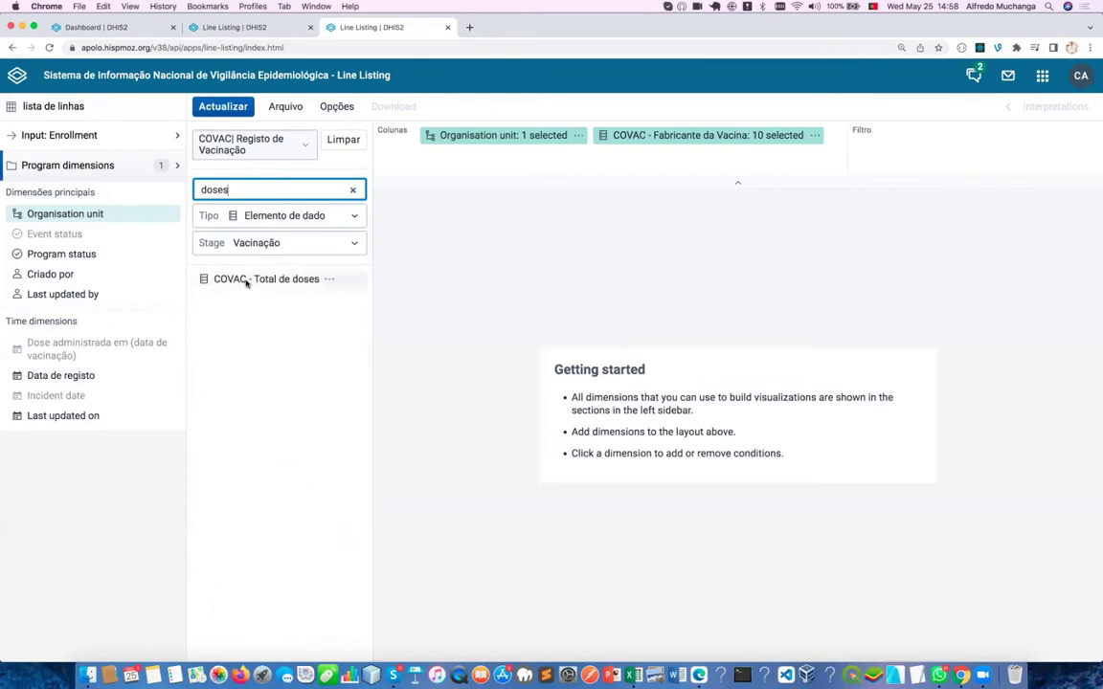
pyautogui.click(315, 279)
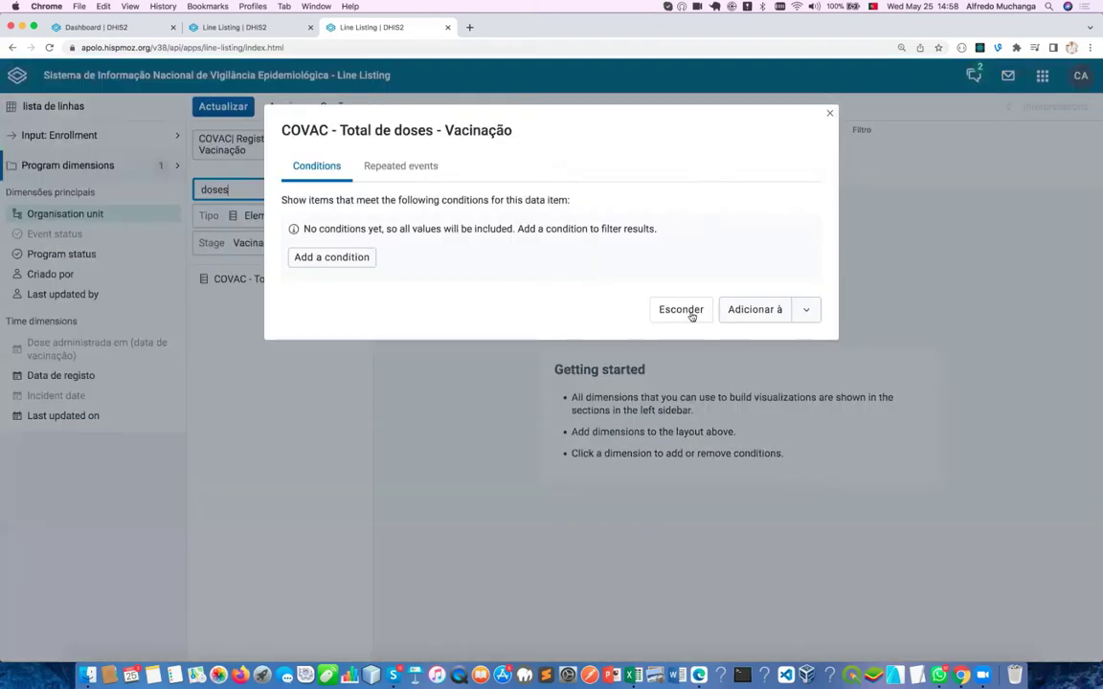
pyautogui.click(744, 311)
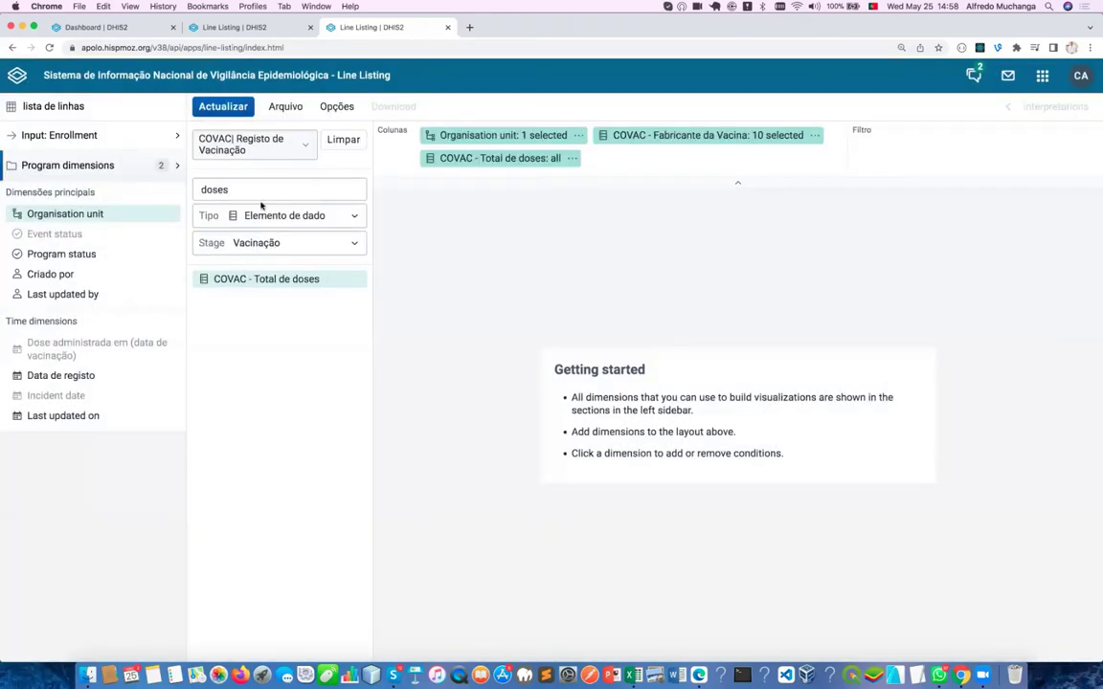
# Step: Clear the dimension search and add COVAC- Lote to the columns without conditions
pyautogui.doubleClick(256, 190)
pyautogui.press('BackSpace')
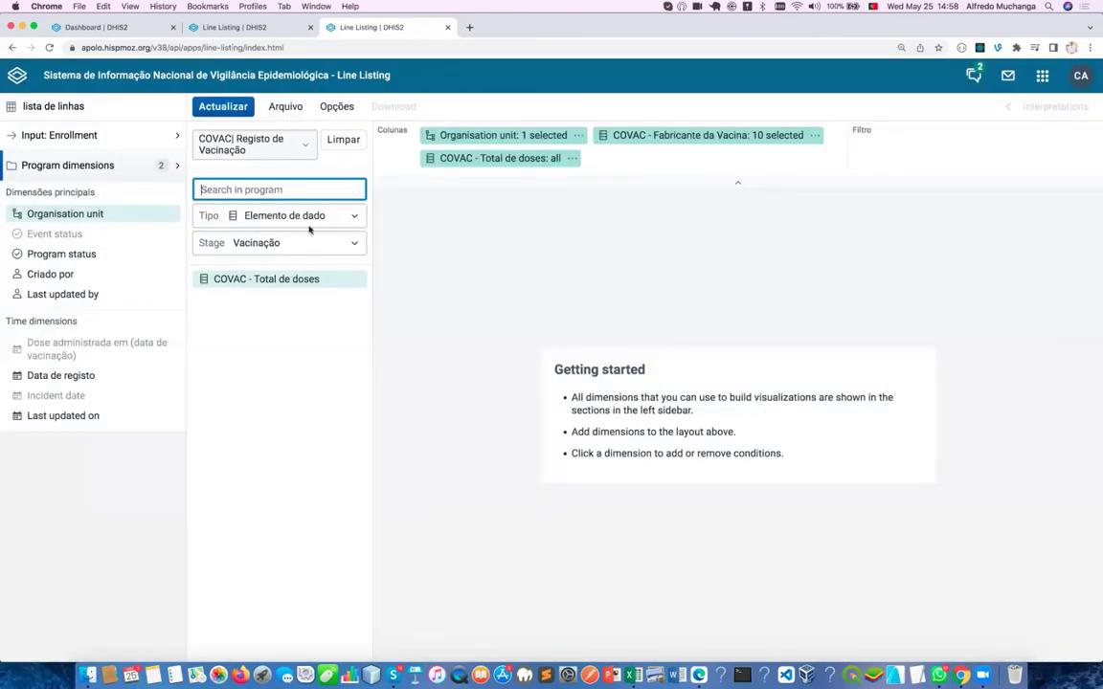
pyautogui.scroll(-1, 284, 409)
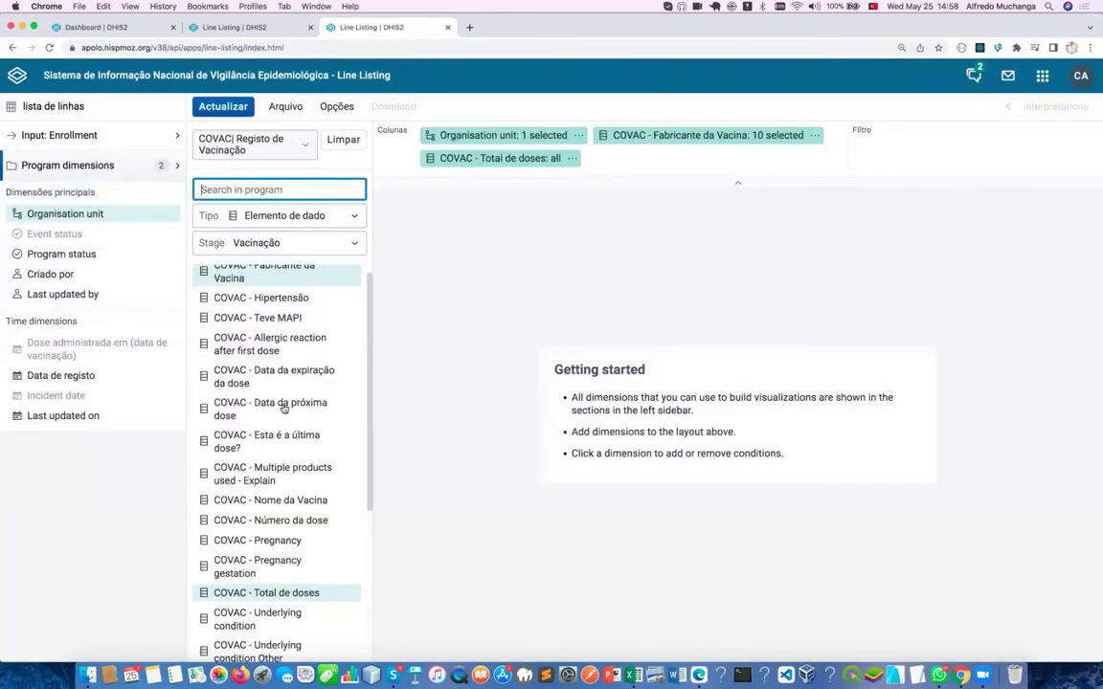
pyautogui.scroll(-5, 283, 409)
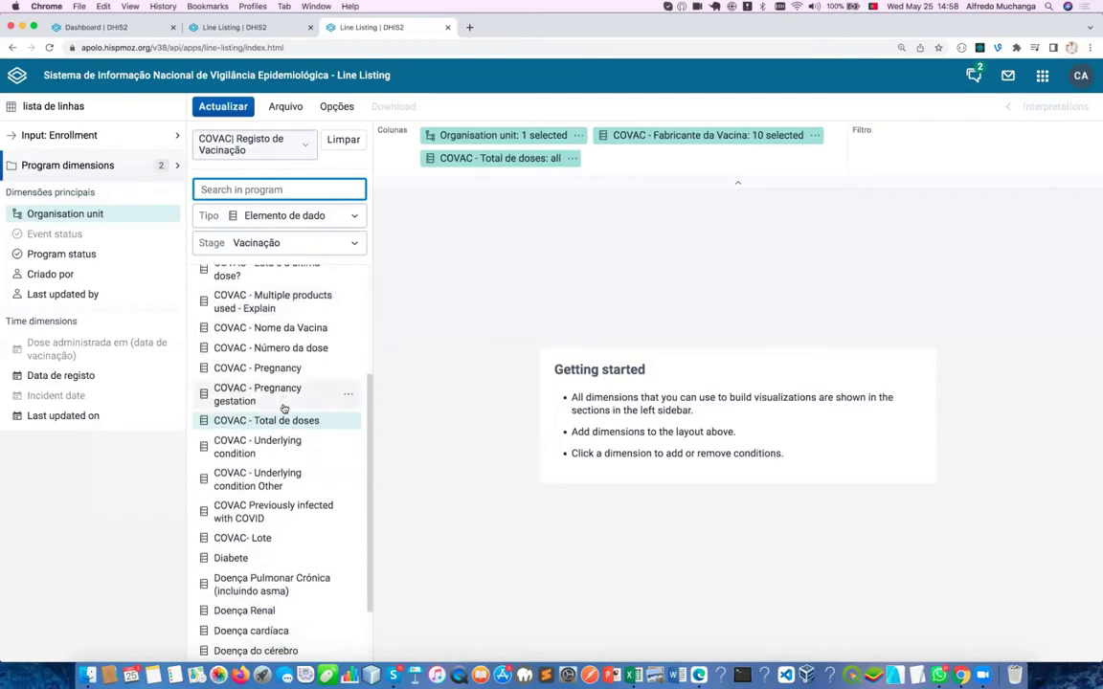
pyautogui.scroll(-2, 283, 409)
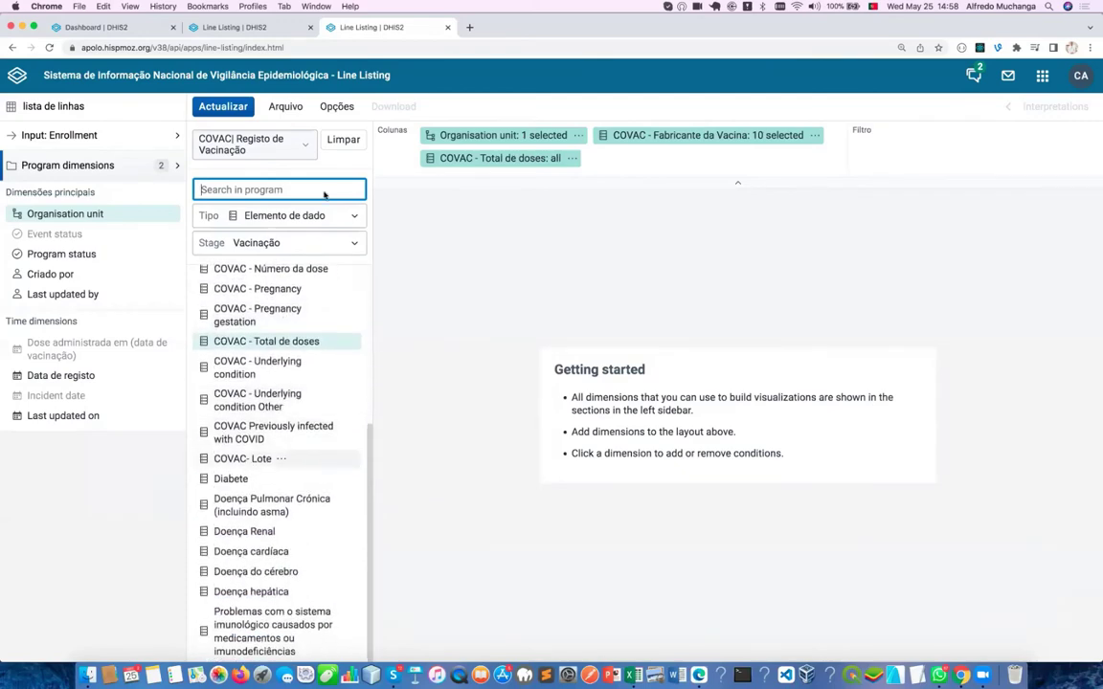
pyautogui.click(245, 459)
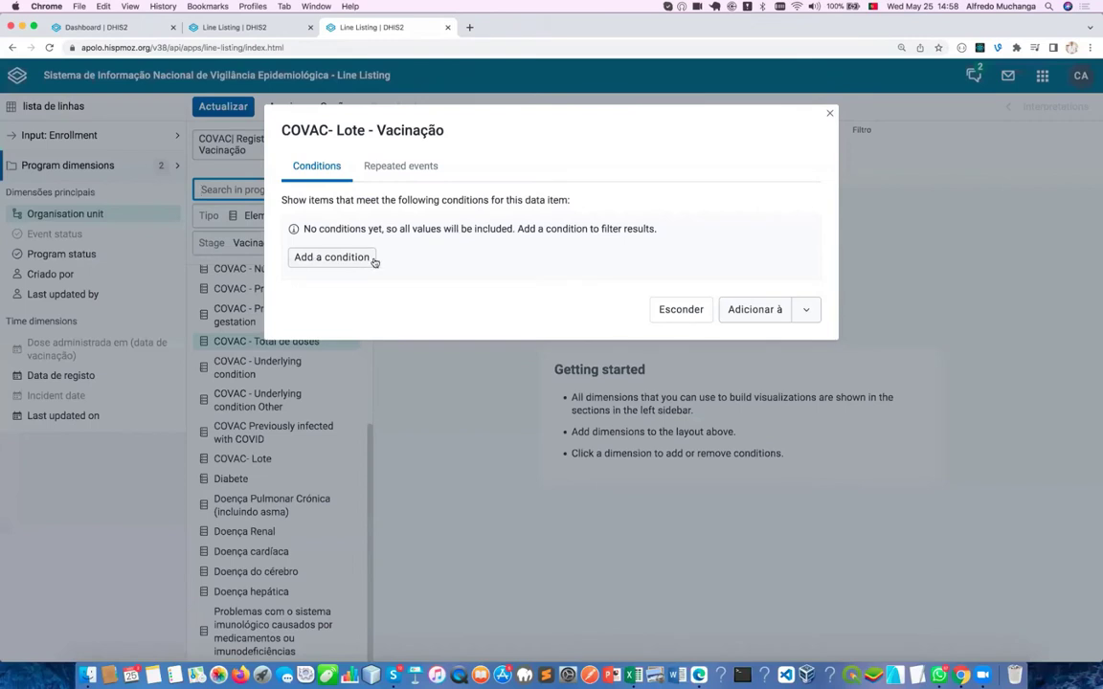
pyautogui.click(761, 316)
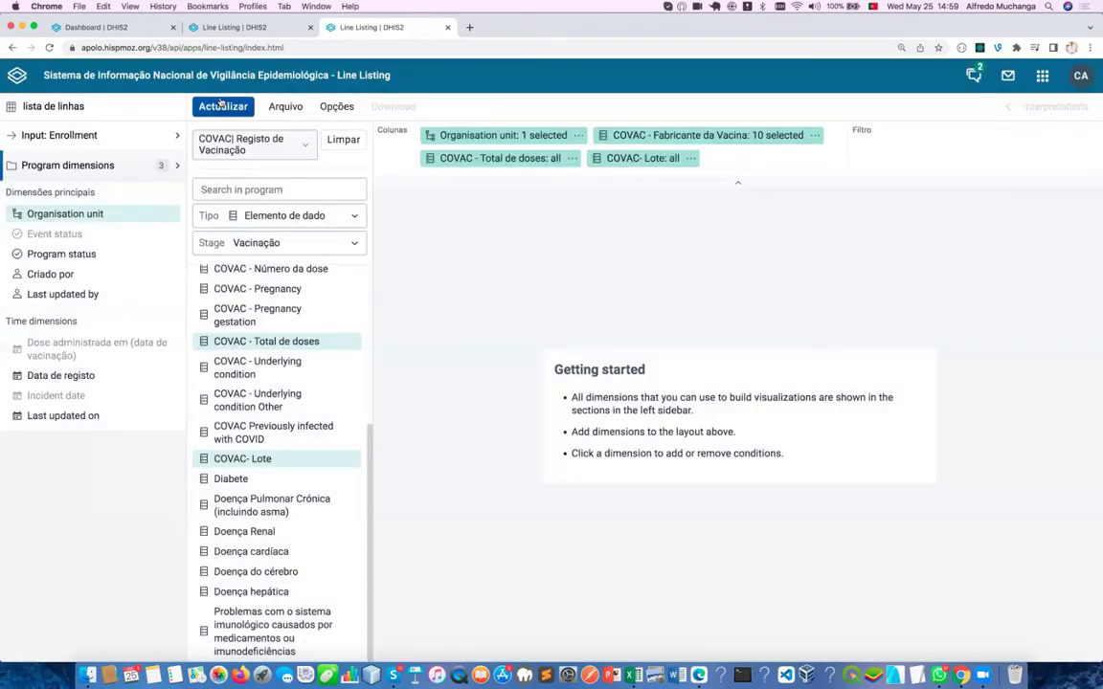
# Step: Add Data de registo to the columns with the relative period Último ano and update the line list
pyautogui.click(57, 375)
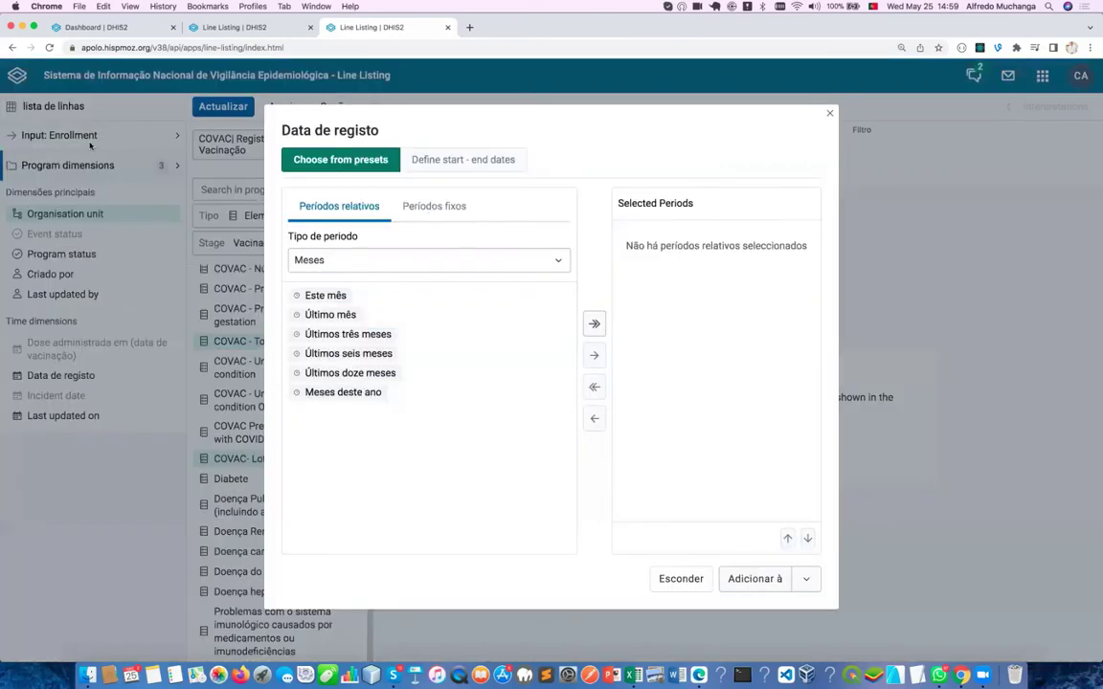
pyautogui.click(379, 260)
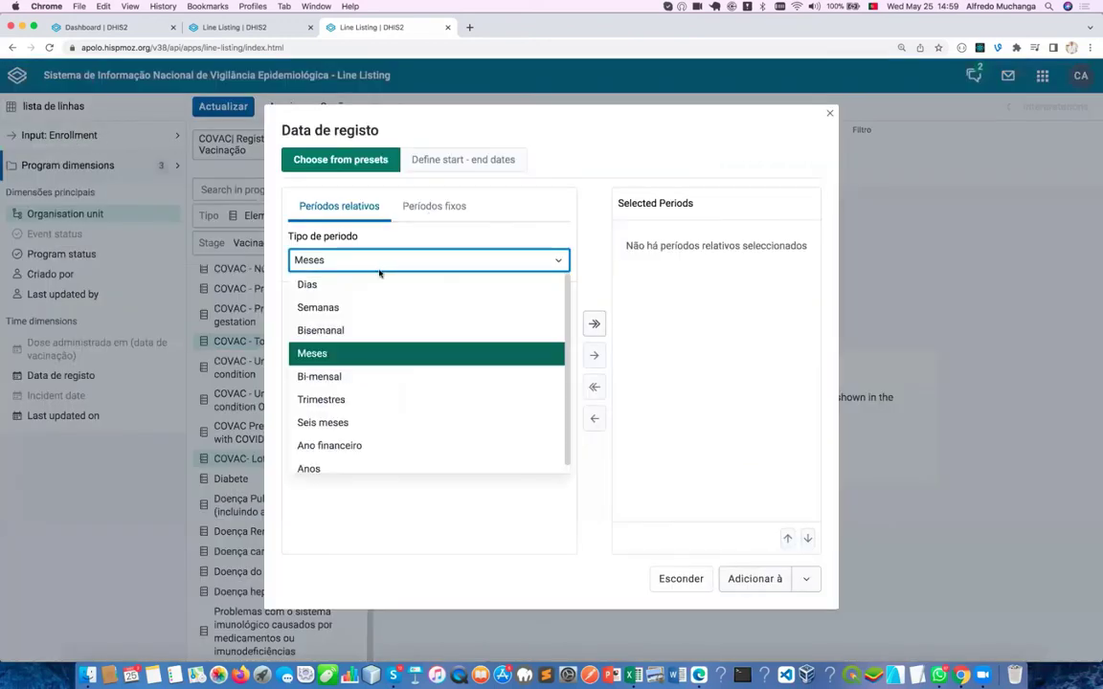
pyautogui.click(320, 467)
pyautogui.doubleClick(327, 315)
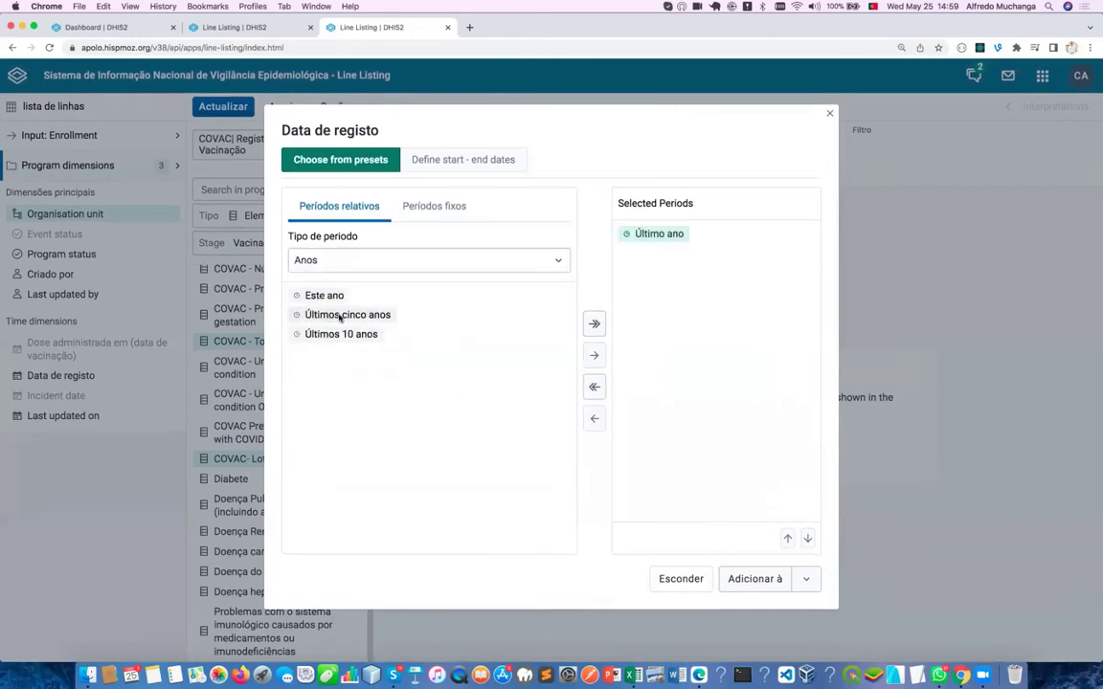
pyautogui.click(233, 111)
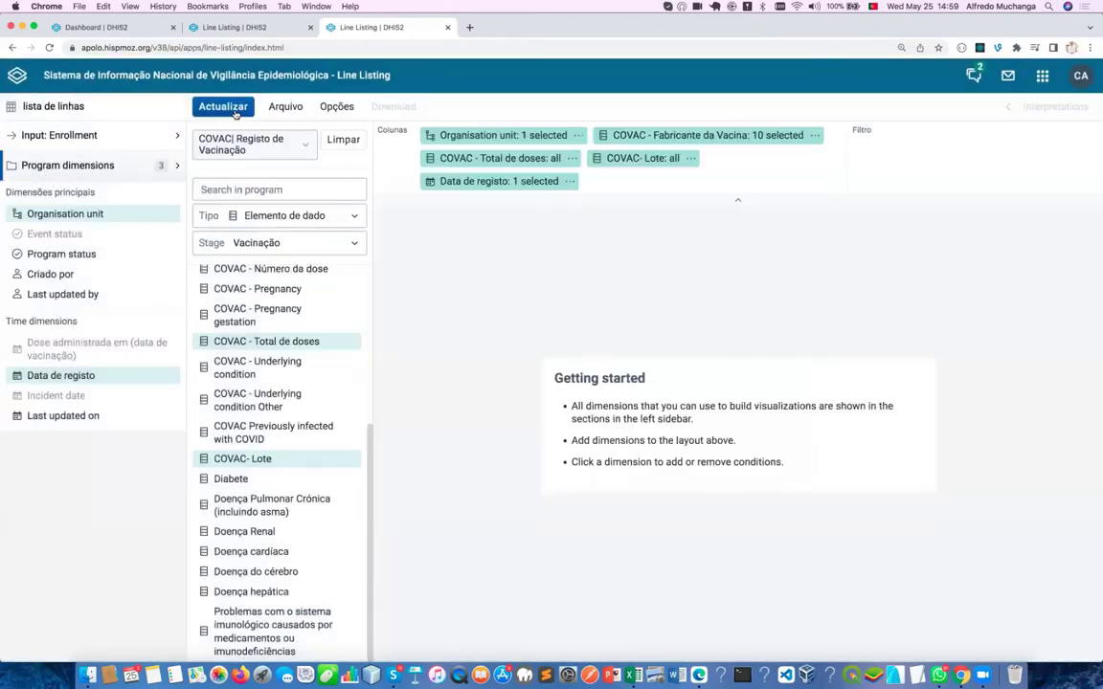
pyautogui.click(234, 112)
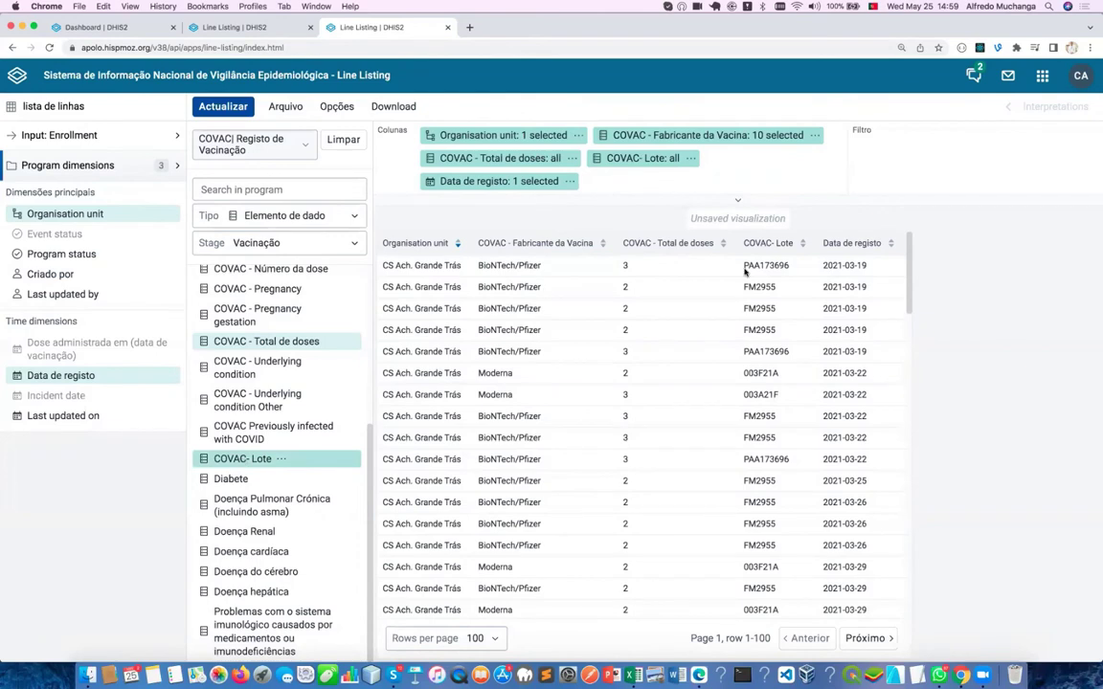
# Step: Remove the COVAC- Lote column from the layout and update the line list
pyautogui.click(767, 243)
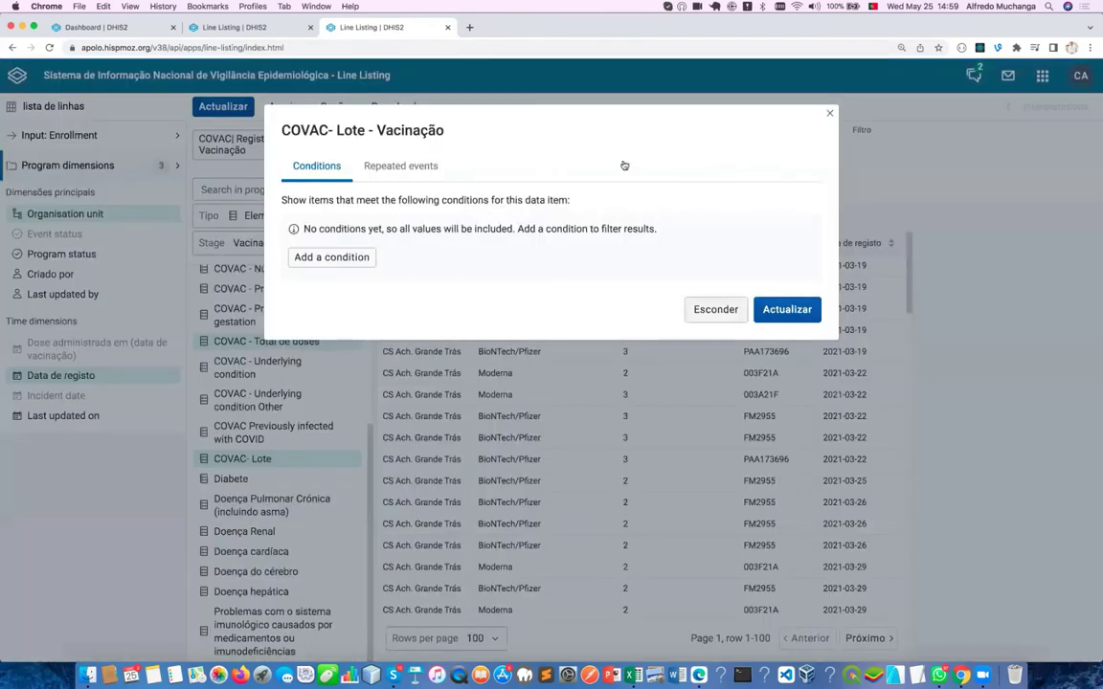
pyautogui.press('Escape')
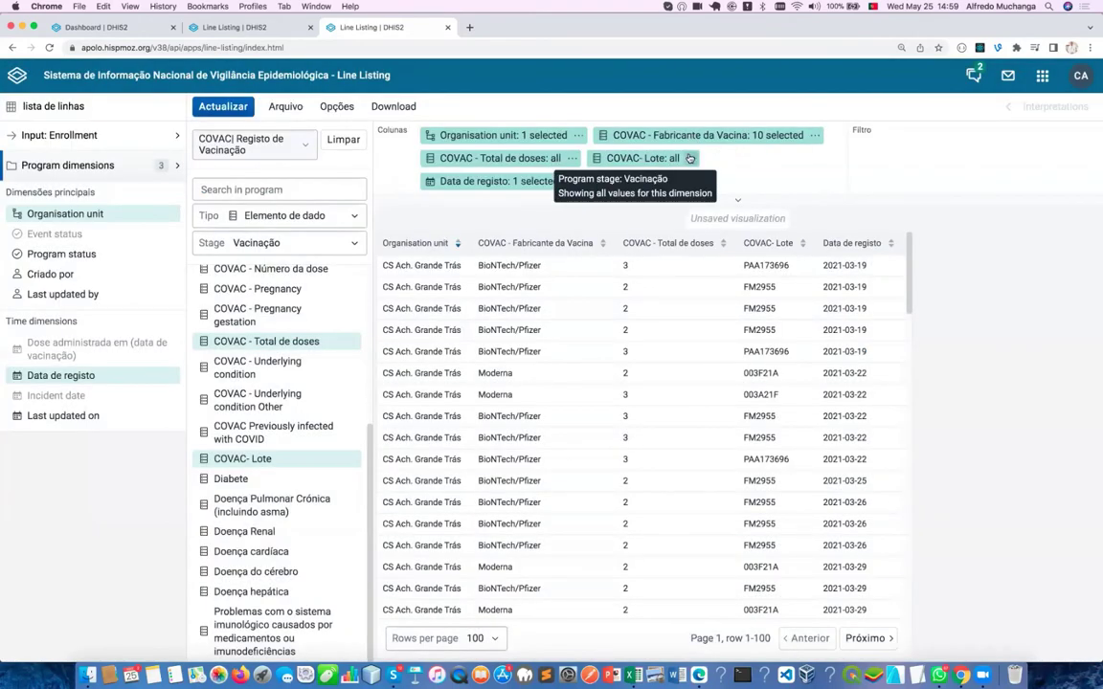
pyautogui.click(691, 158)
pyautogui.click(720, 210)
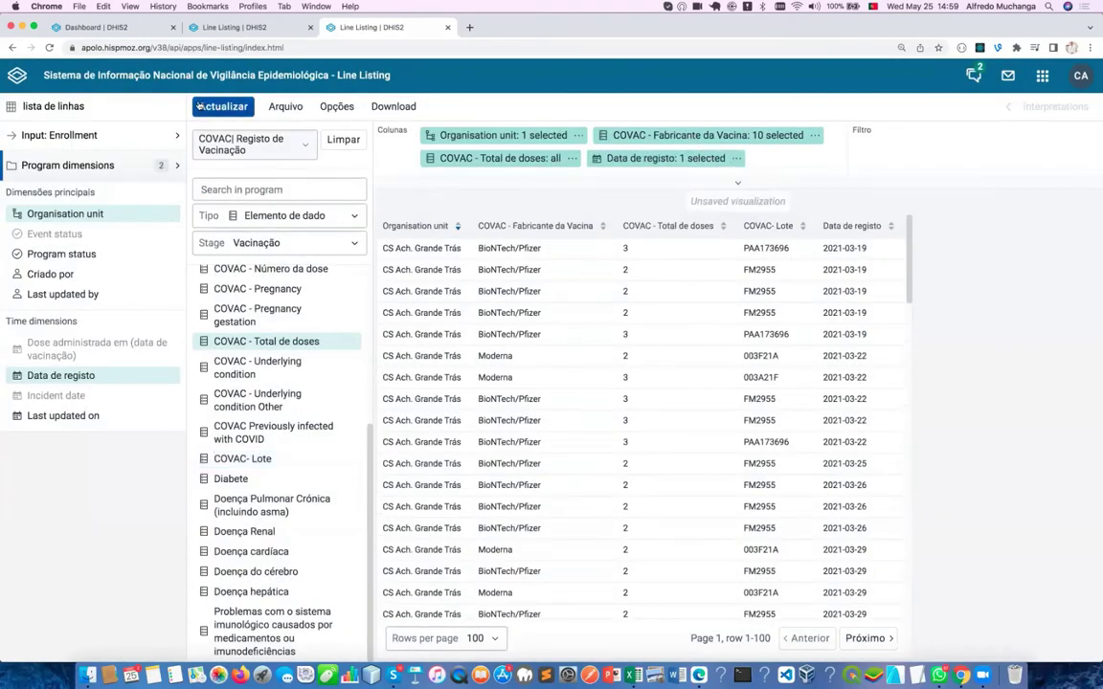
pyautogui.click(218, 107)
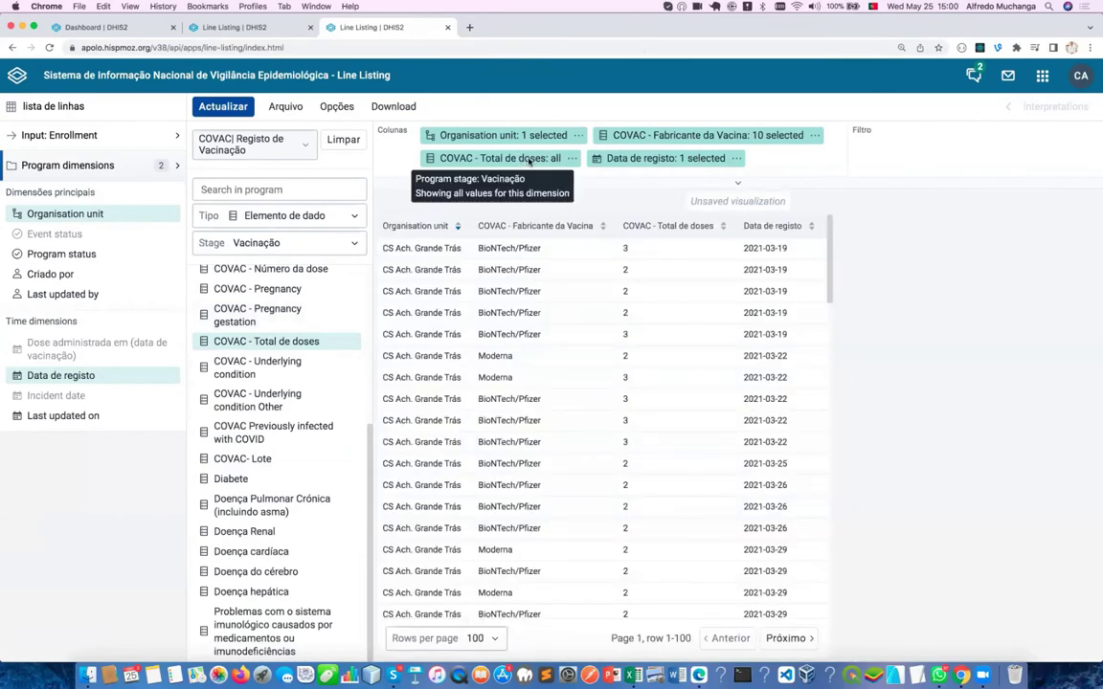
# Step: Set the repeated events of COVAC - Total de doses to the 3 most recent events and update the line list
pyautogui.click(450, 156)
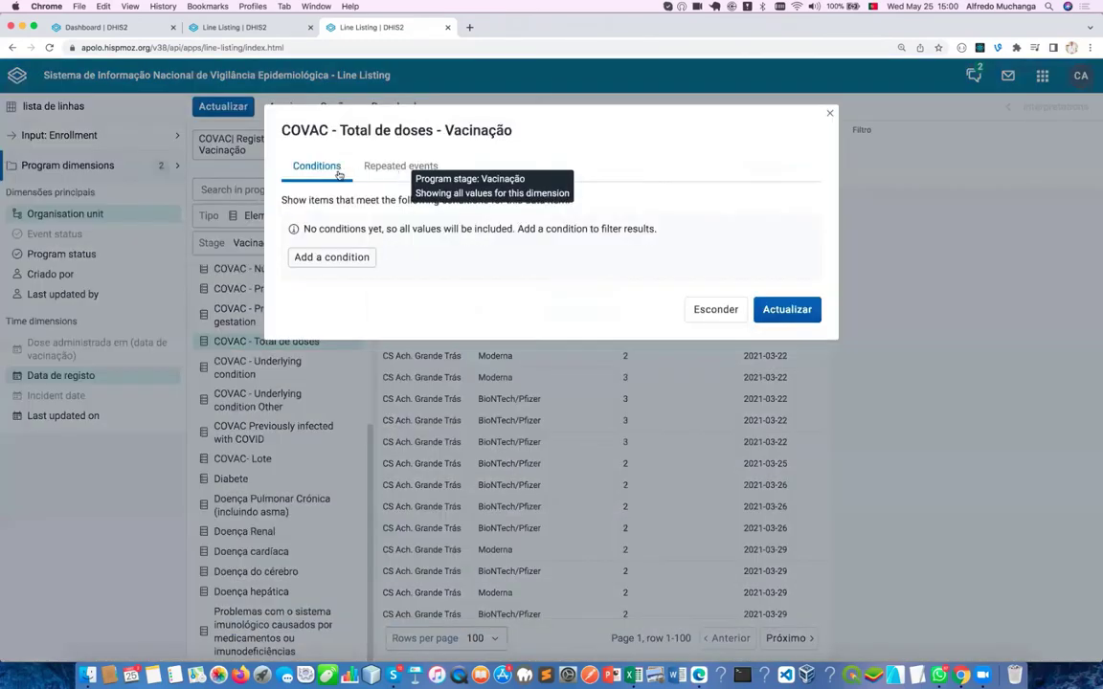
pyautogui.click(395, 168)
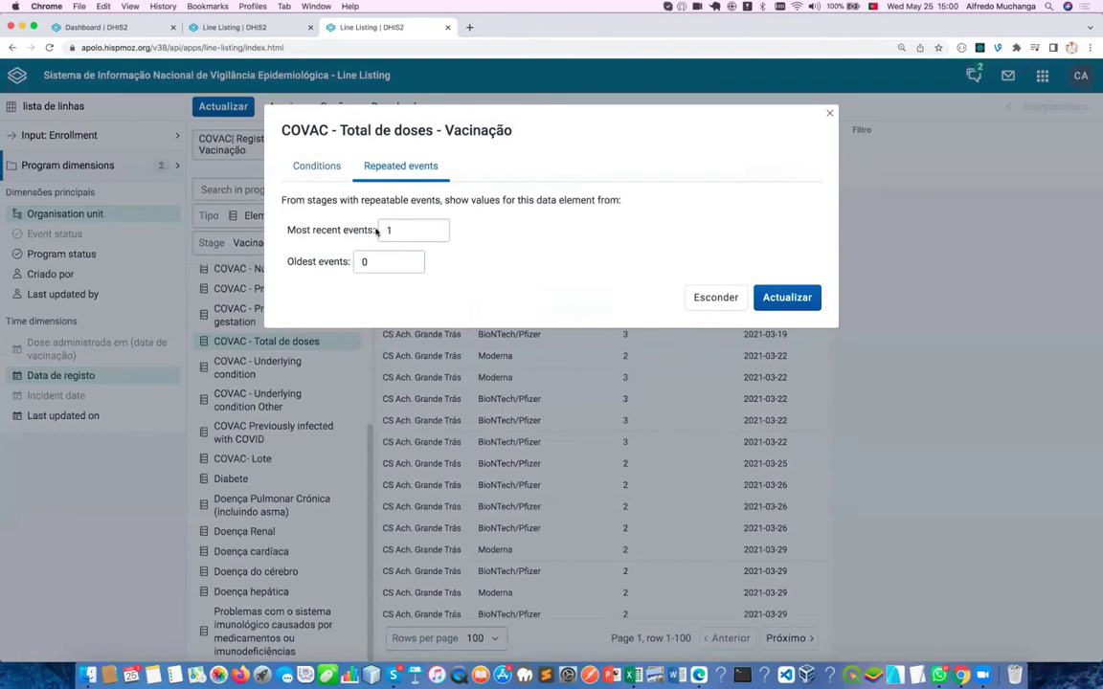
pyautogui.click(435, 228)
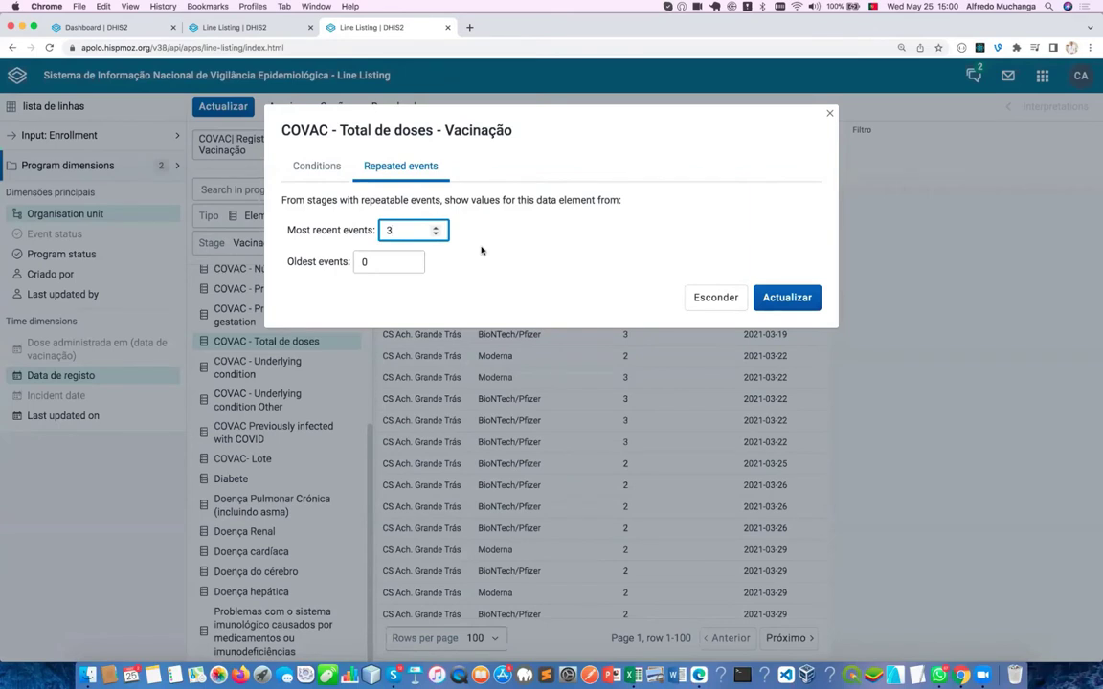
pyautogui.click(787, 300)
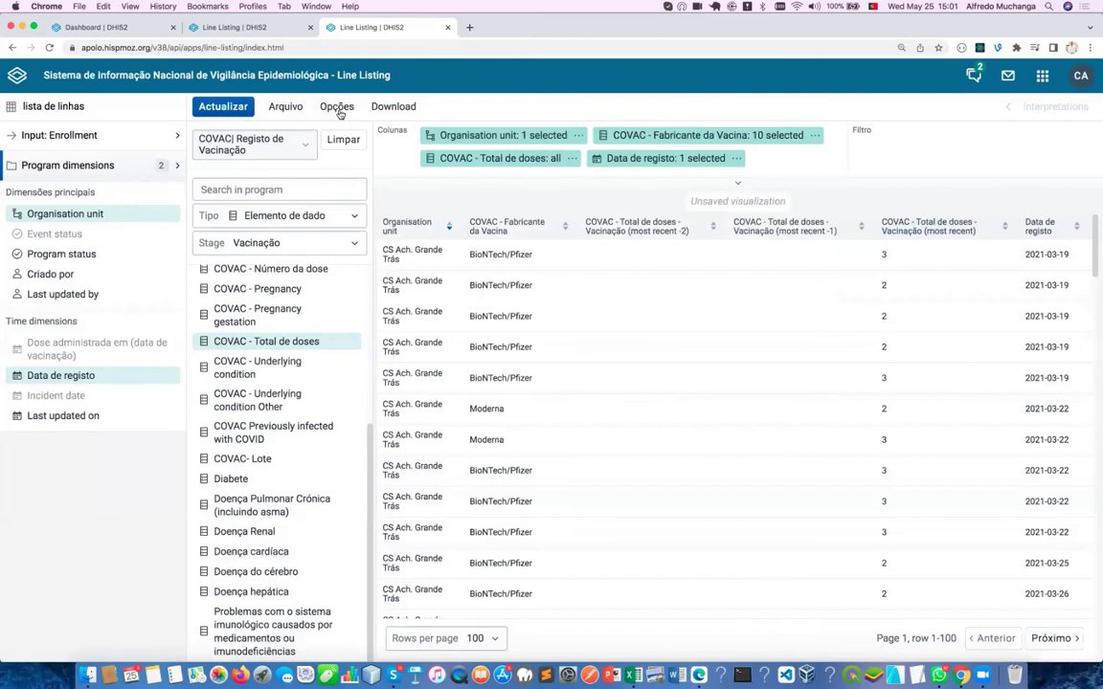
# Step: View the line list's style options without changing them and return to the presentation's Análise 2.38 slide on map catchment areas
pyautogui.click(337, 109)
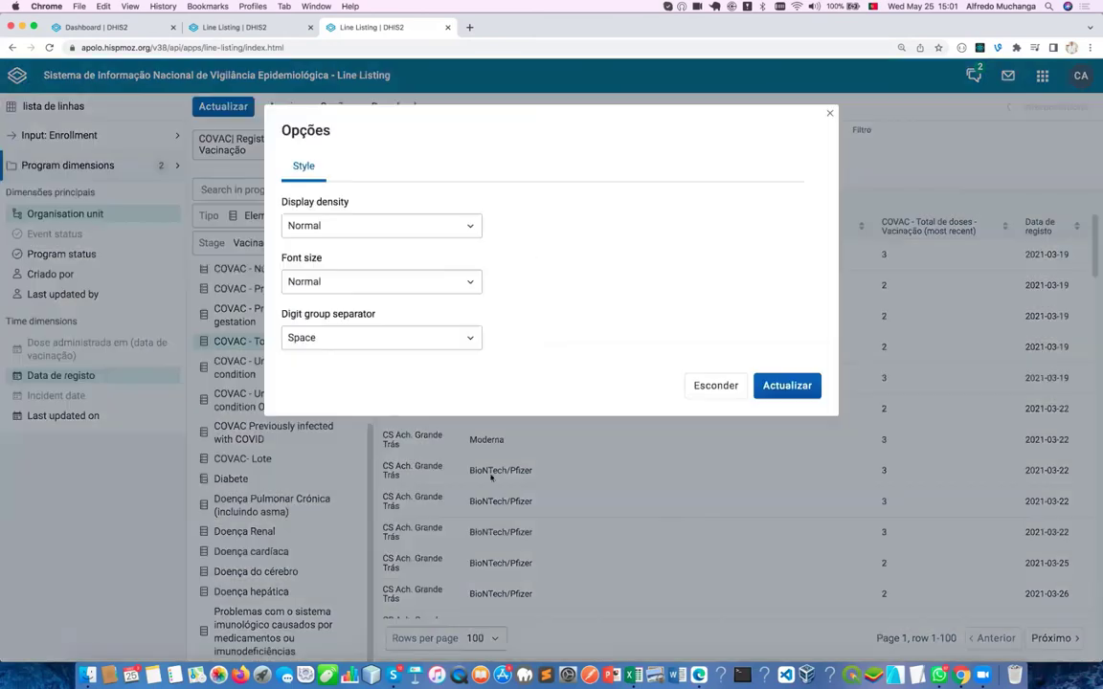
pyautogui.click(828, 112)
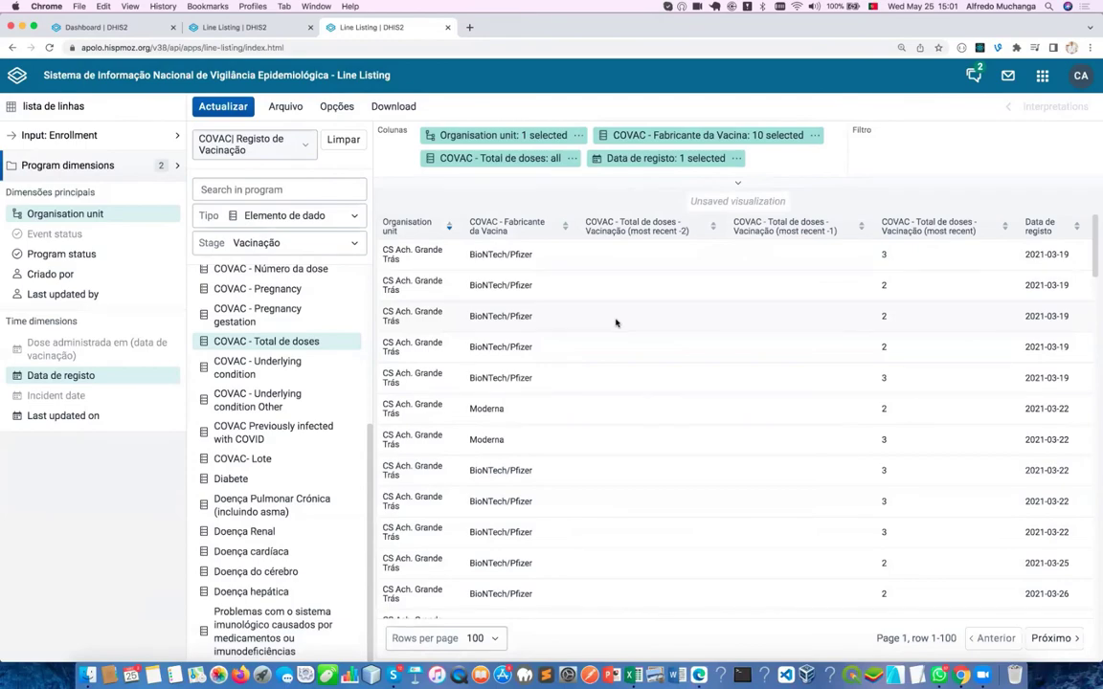
pyautogui.hotkey('ctrl', 'Left')
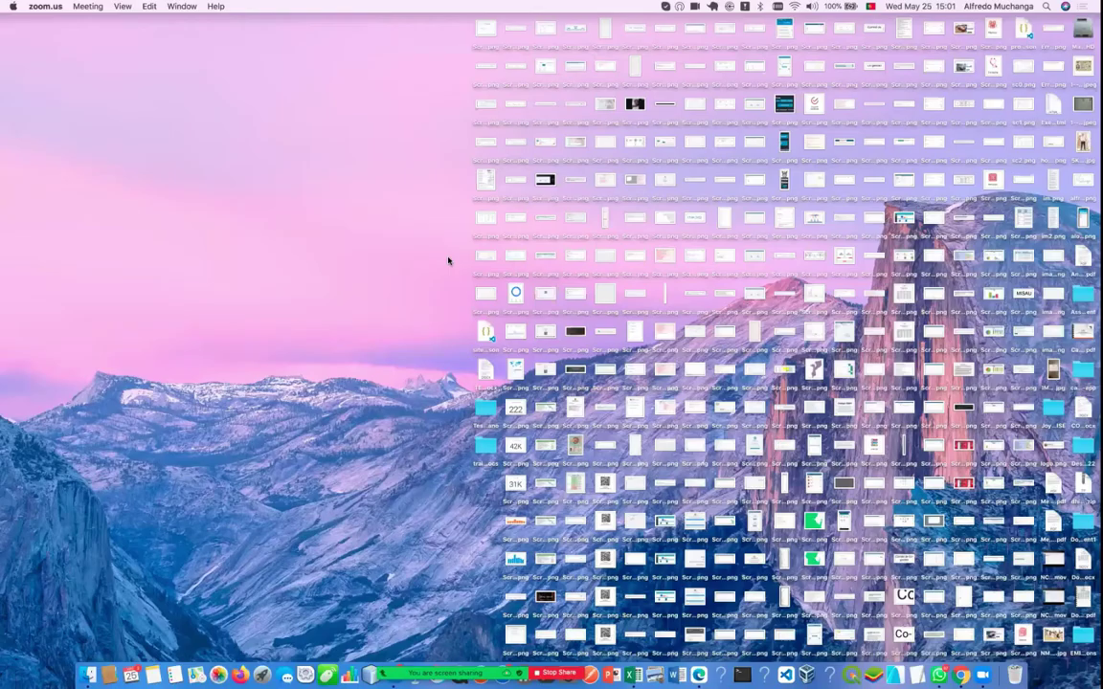
pyautogui.press('Right')
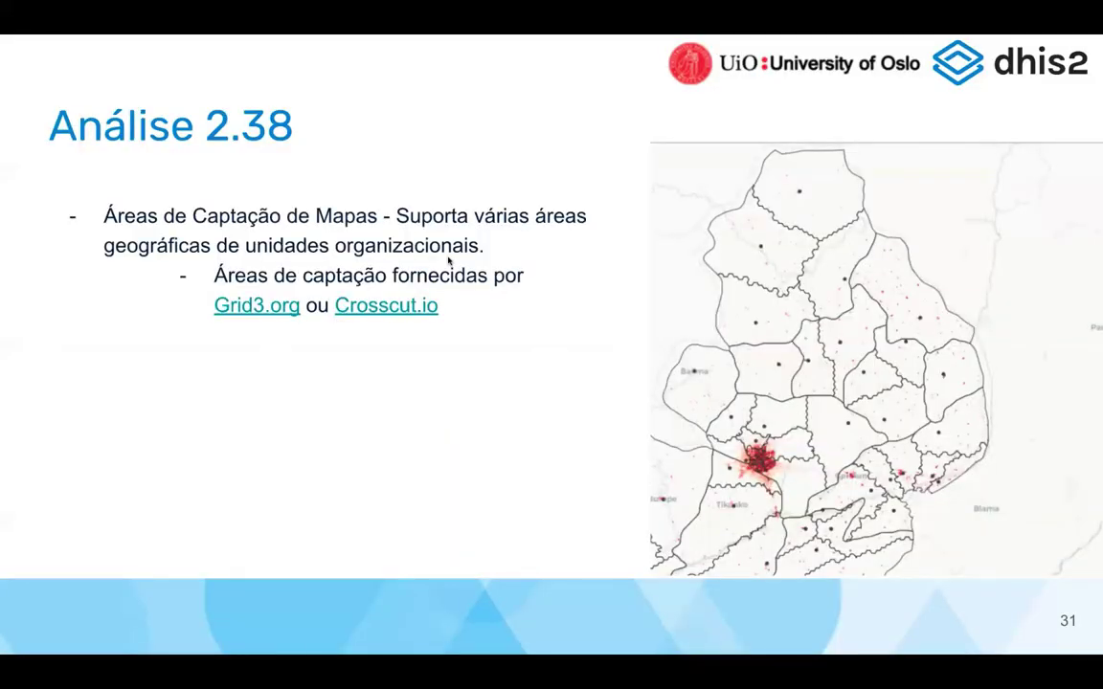
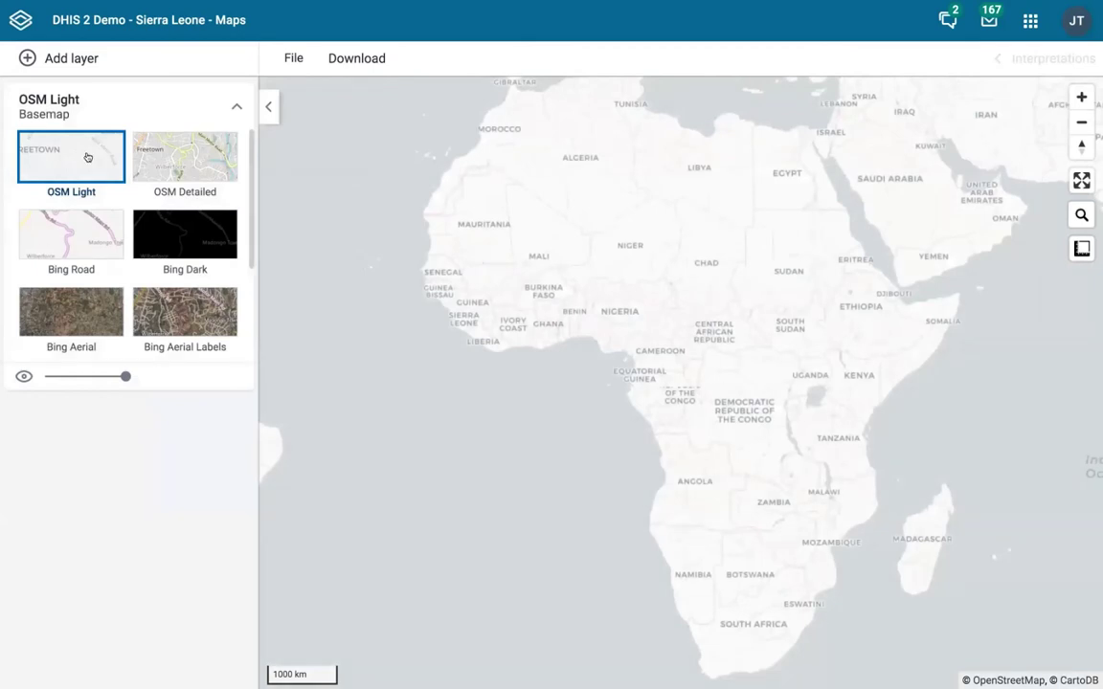
# Step: Start a new population age groups layer in the map and include the groups Male 0 - 1, 1 - 4 and 5 - 9 years
pyautogui.click(63, 63)
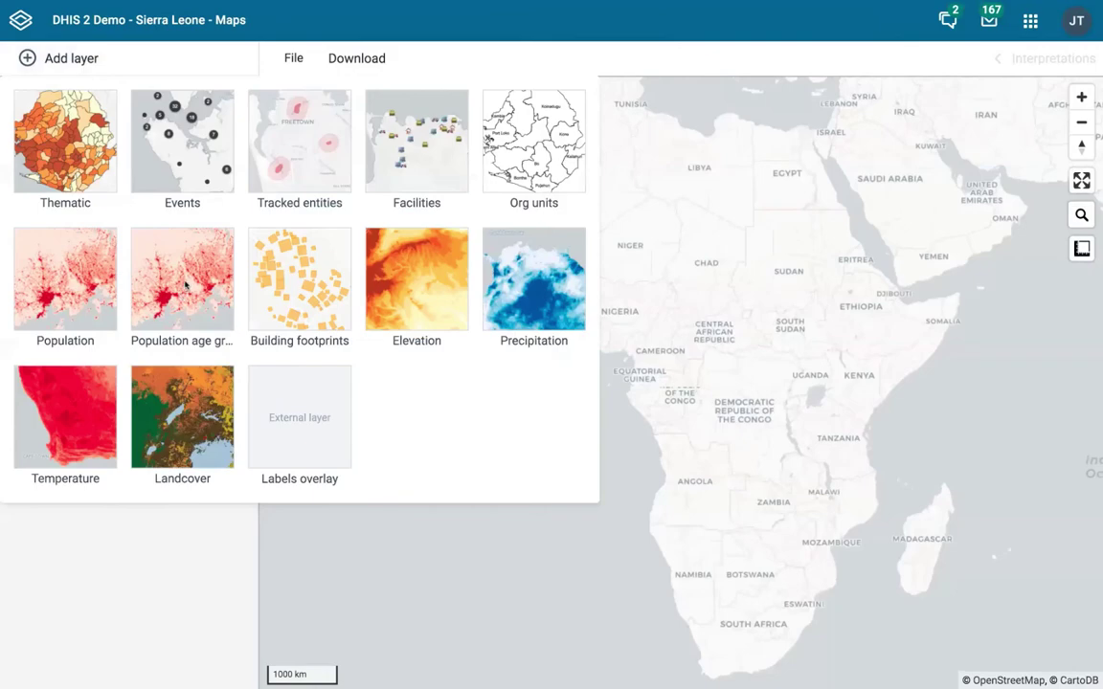
pyautogui.click(186, 284)
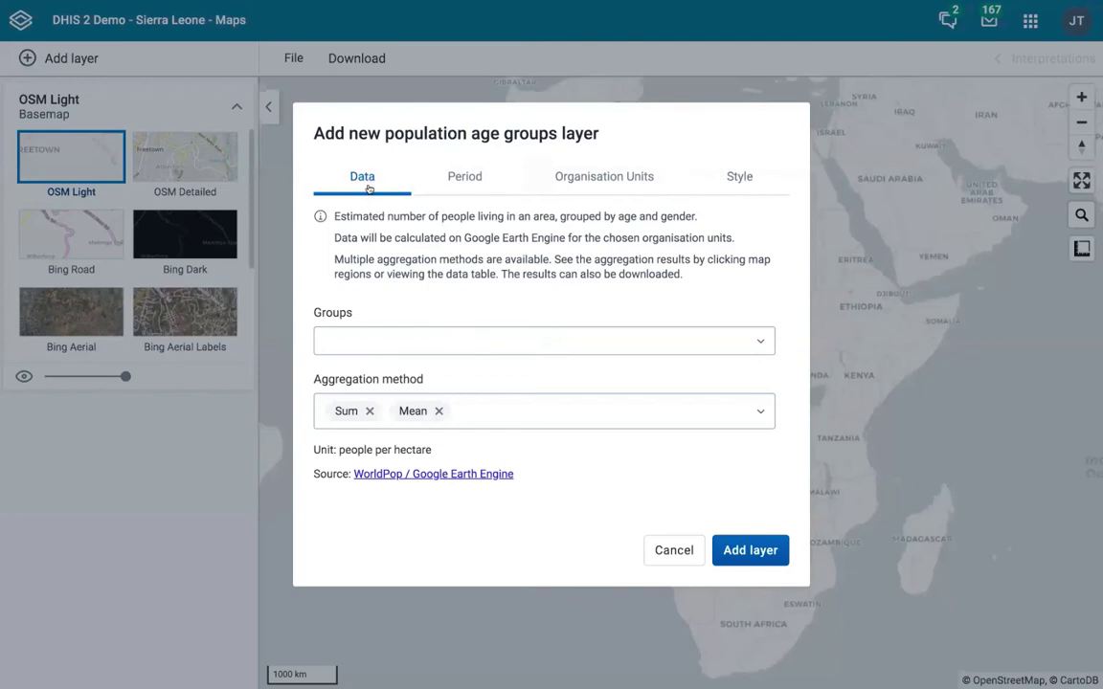
pyautogui.click(428, 353)
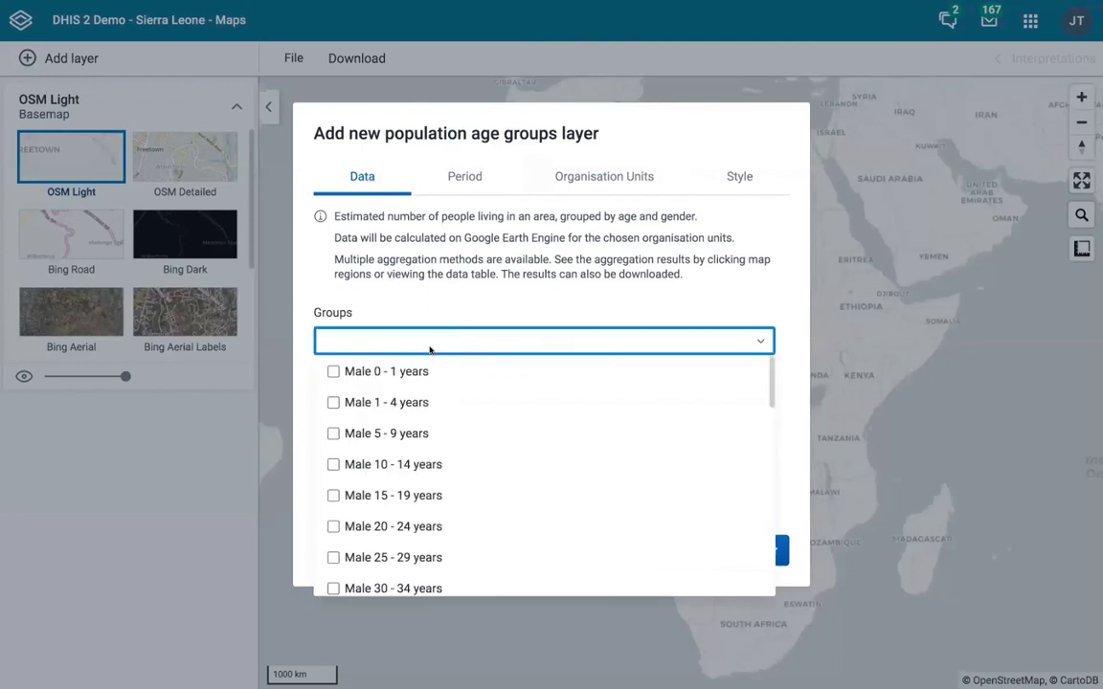
pyautogui.click(334, 373)
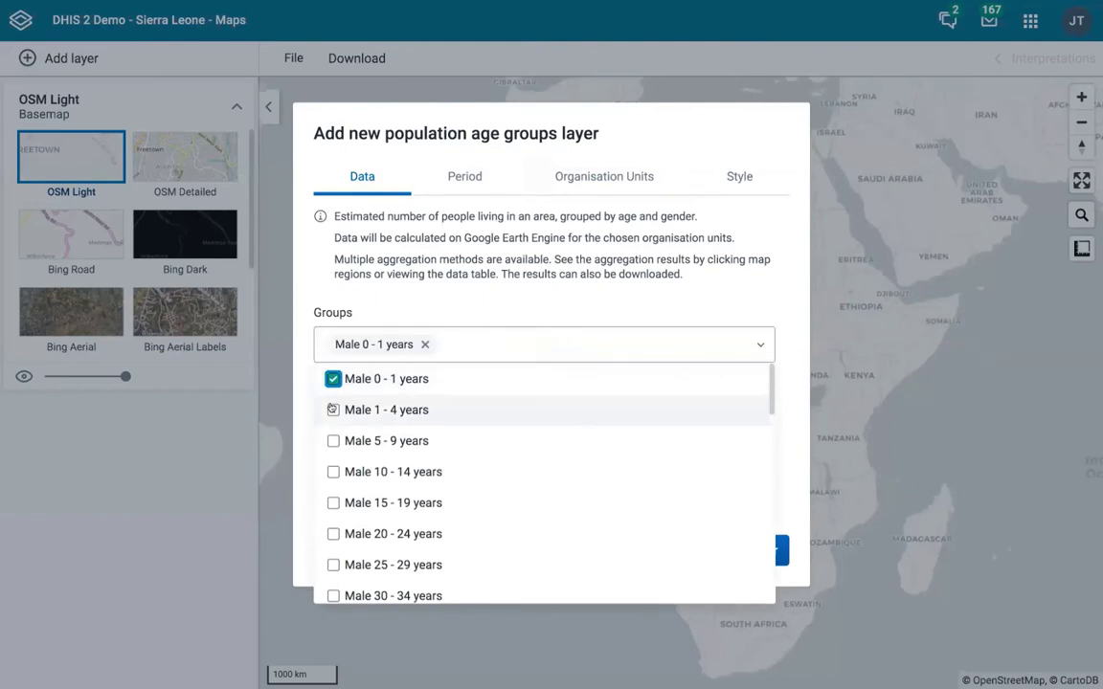
pyautogui.click(333, 409)
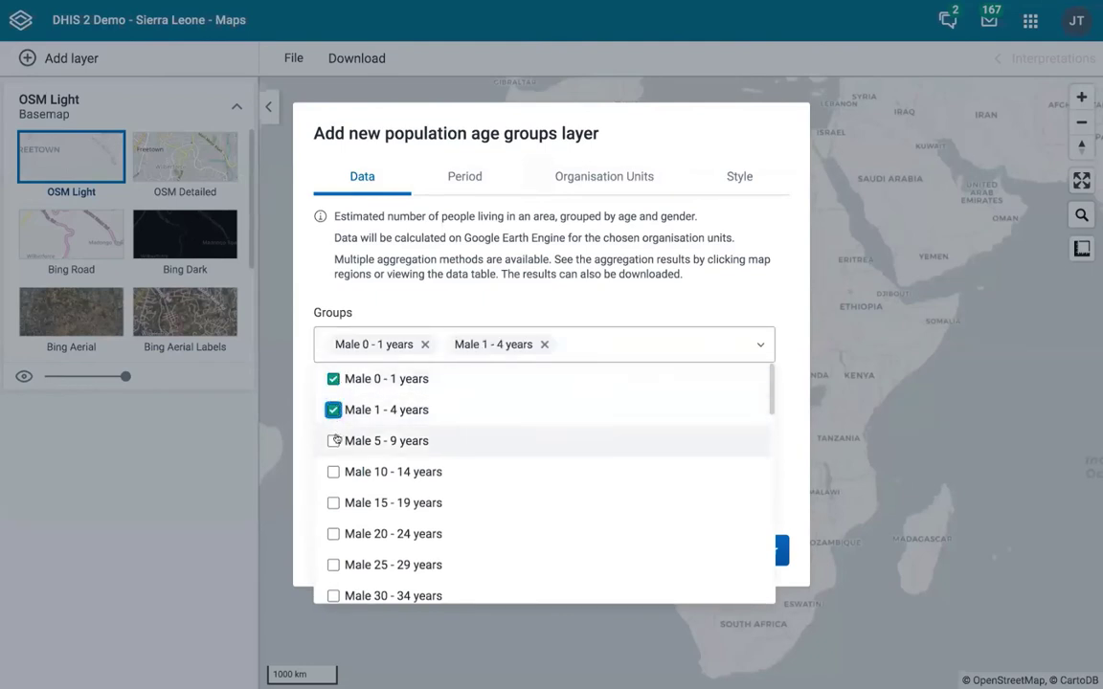
pyautogui.click(333, 440)
# Step: Include the groups Female 0 - 1, 1 - 4 and 5 - 9 years in the population age groups layer
pyautogui.scroll(-3, 337, 439)
pyautogui.scroll(-5, 336, 437)
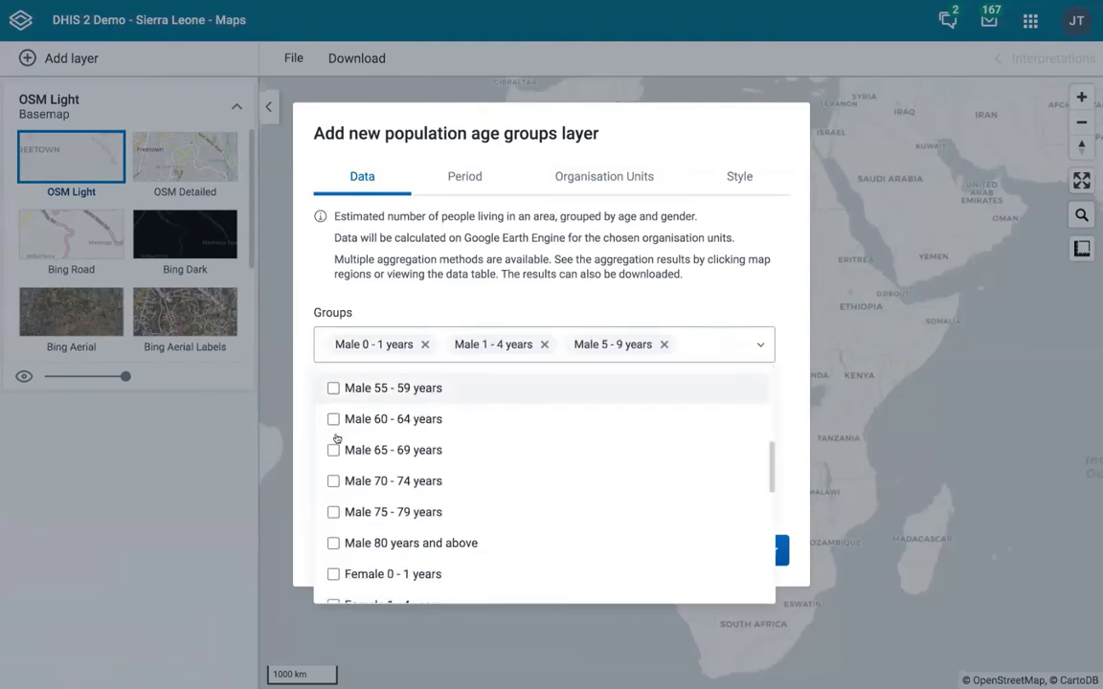
pyautogui.click(334, 432)
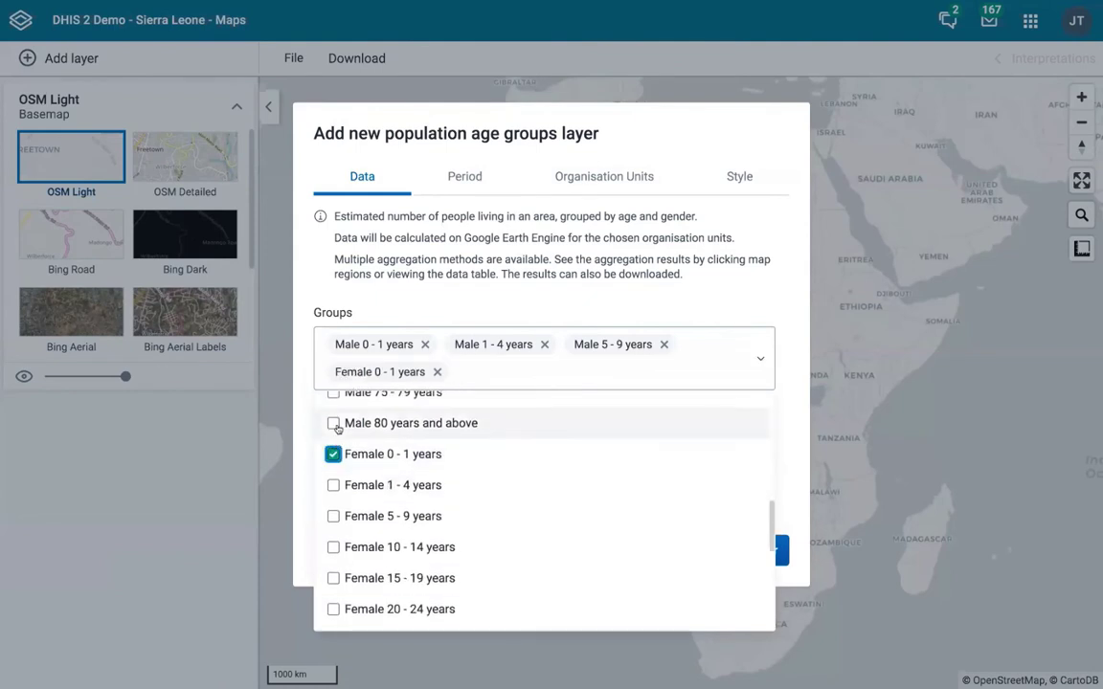
pyautogui.click(333, 485)
pyautogui.click(334, 516)
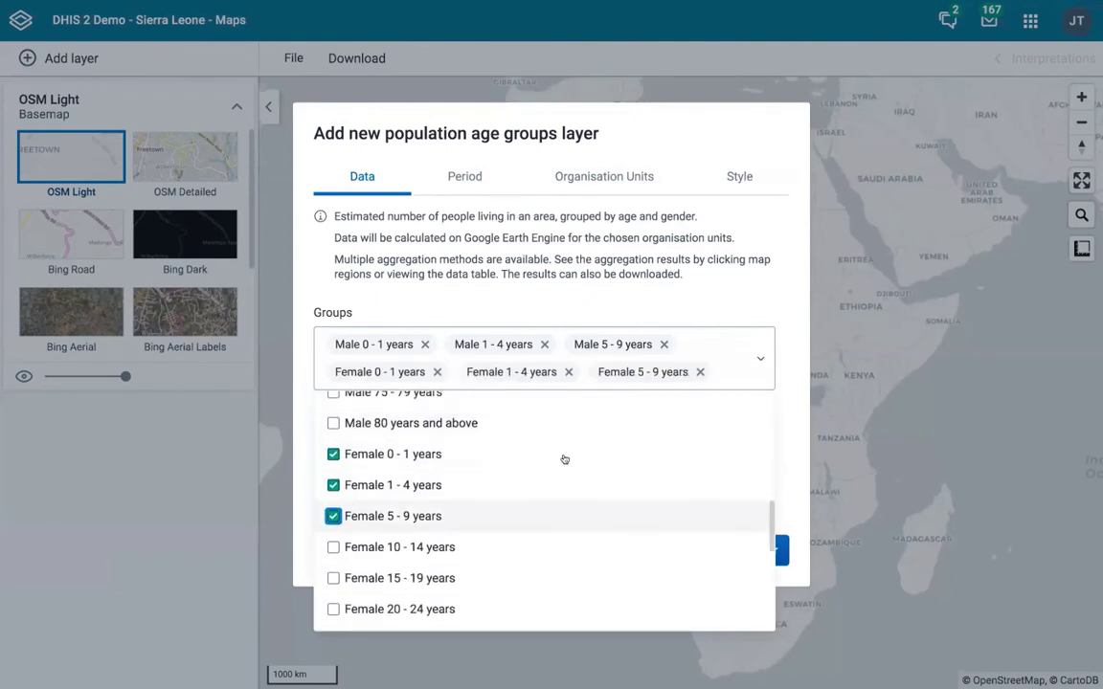
pyautogui.click(790, 415)
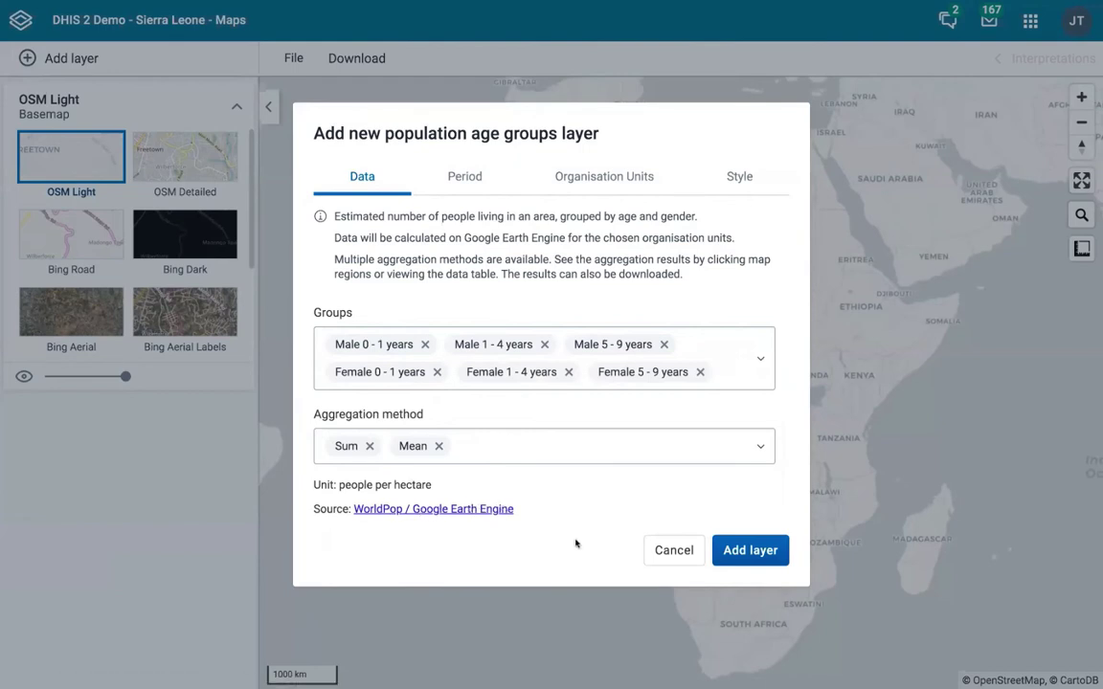
# Step: Replace the District level with Facility in the population age groups layer's organisation units
pyautogui.click(609, 182)
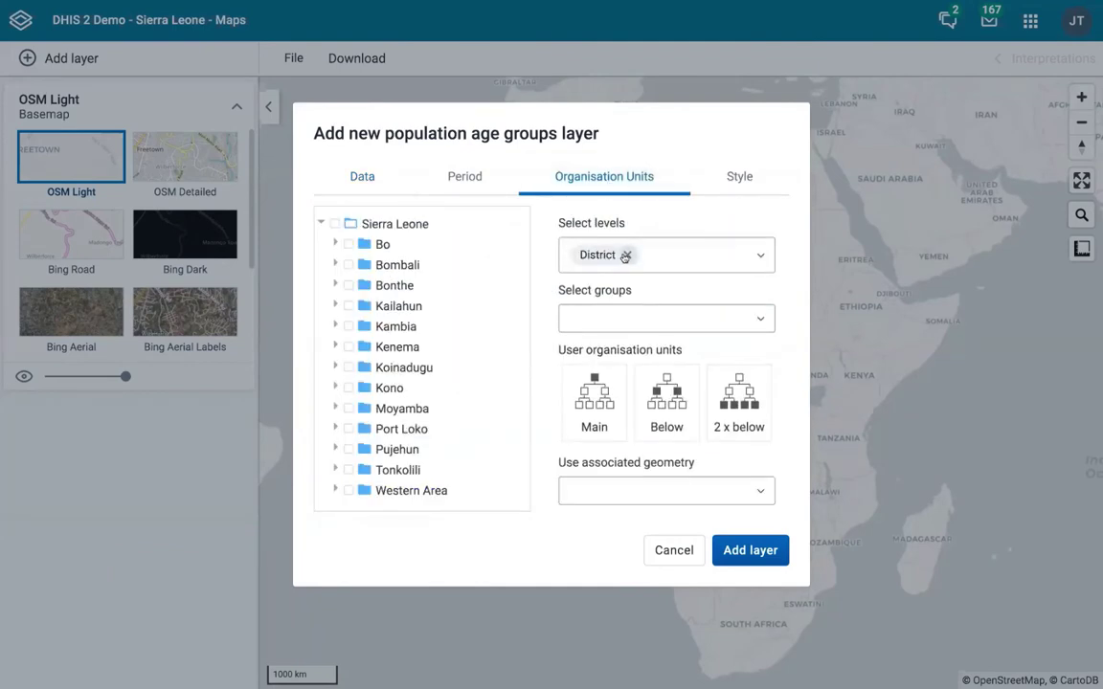
pyautogui.click(625, 254)
pyautogui.click(625, 253)
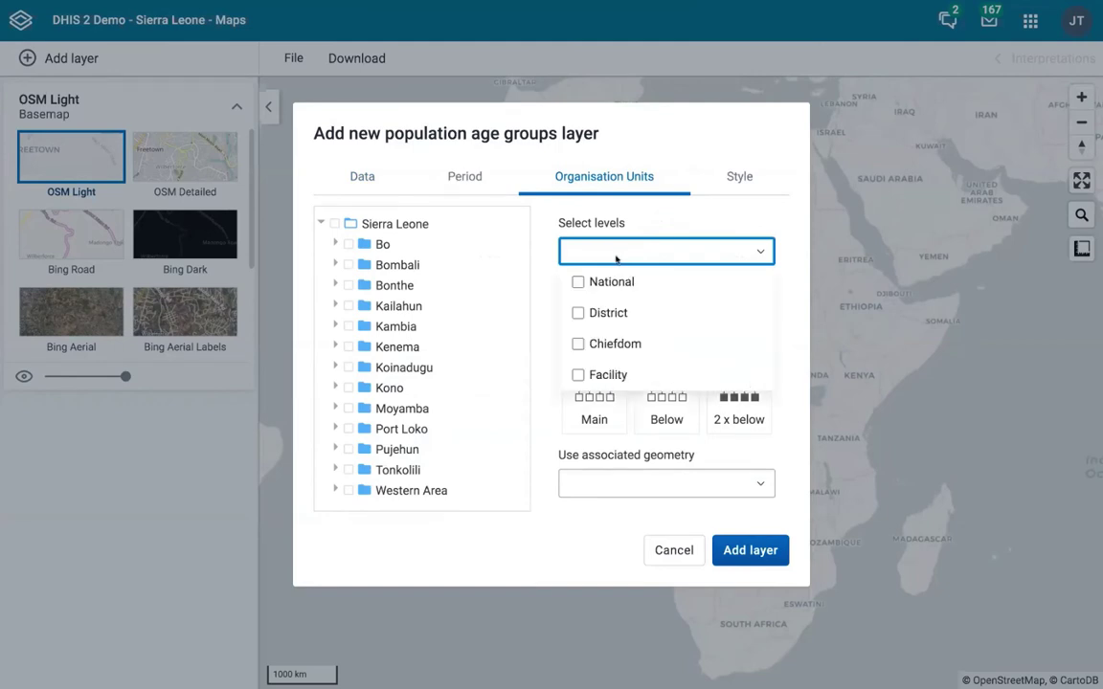
pyautogui.click(601, 377)
pyautogui.click(544, 271)
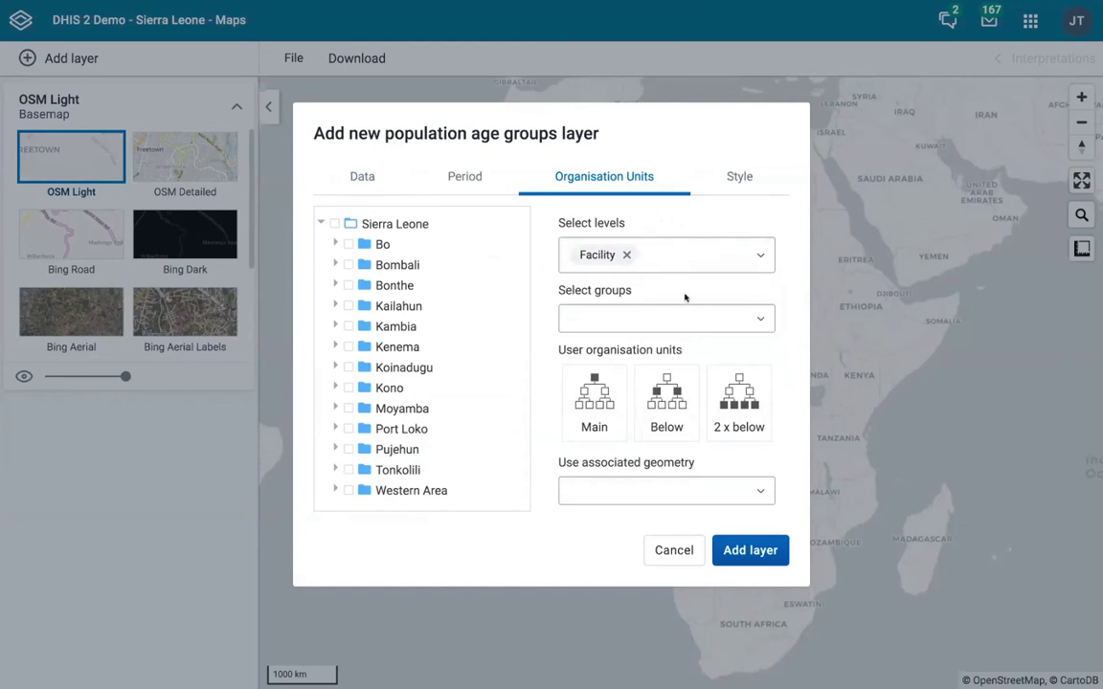
# Step: Use Catchment area as the associated geometry and add the population age groups layer to the map
pyautogui.click(631, 494)
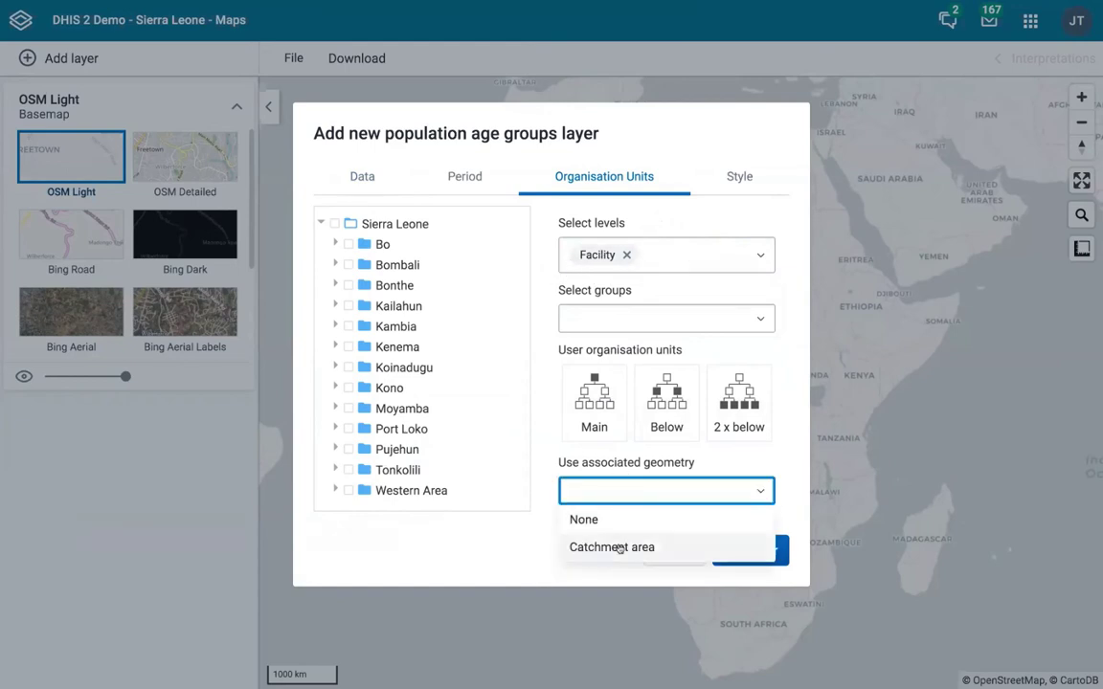
pyautogui.click(607, 543)
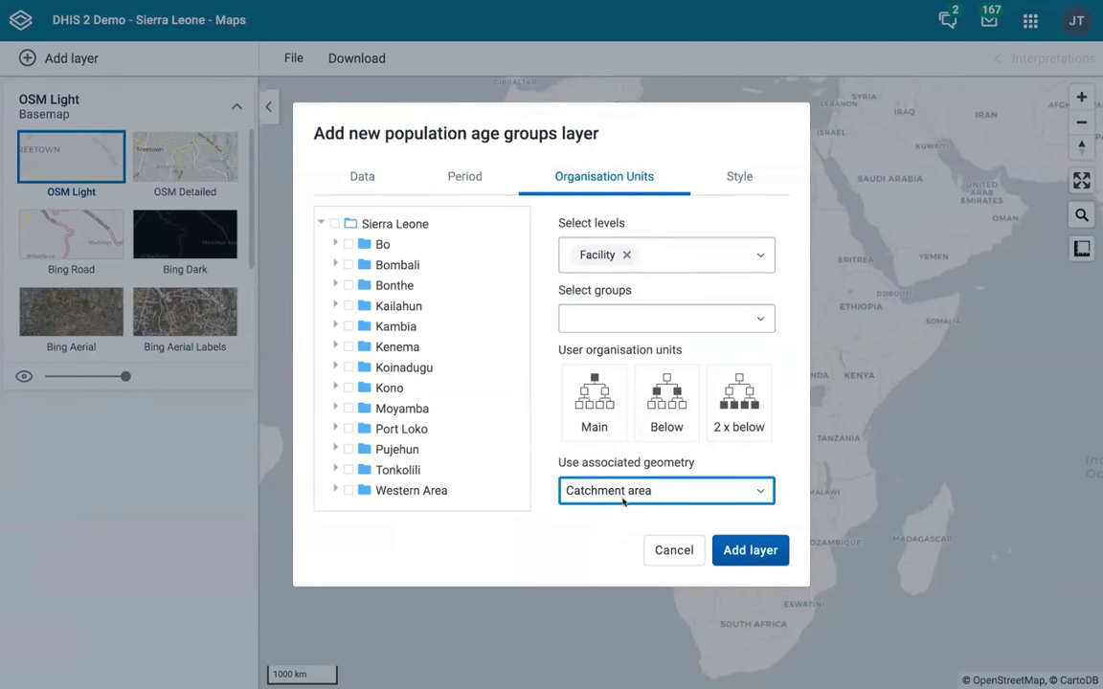
pyautogui.click(740, 552)
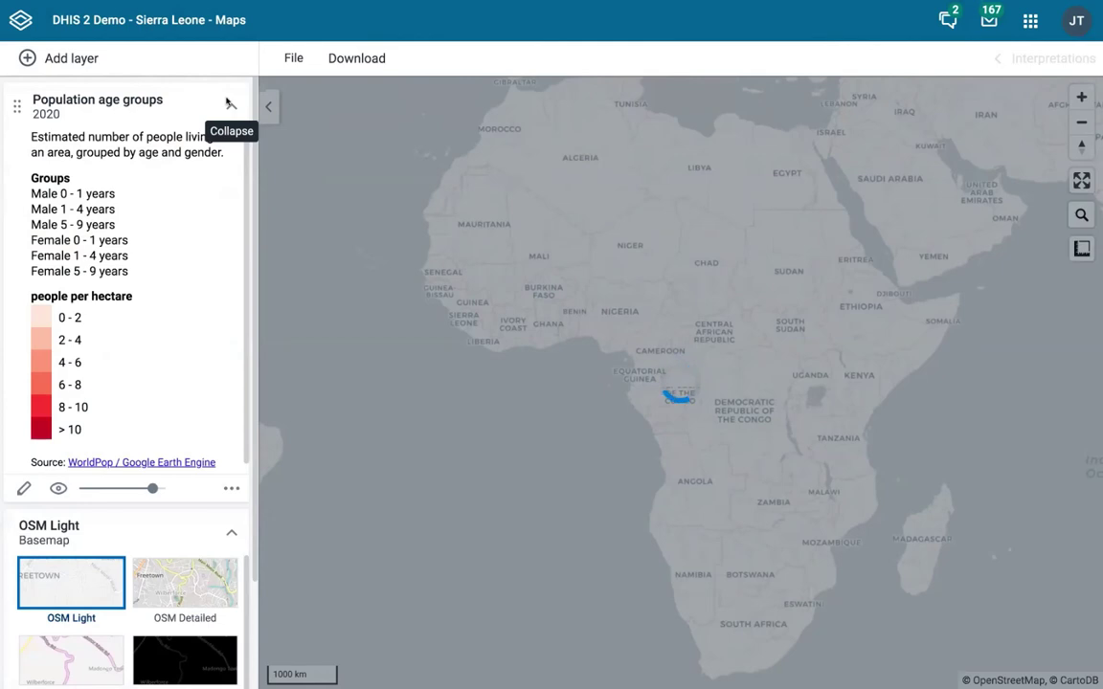
# Step: Edit the population age groups layer to include only the Bo district and update it
pyautogui.click(23, 488)
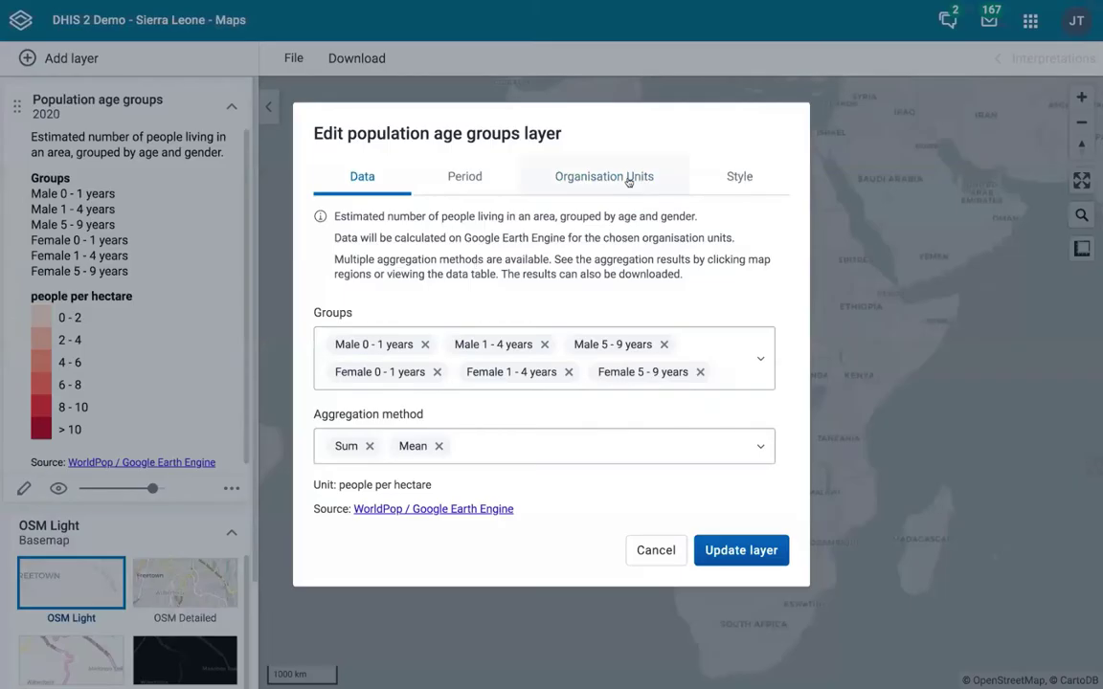
pyautogui.click(567, 164)
pyautogui.click(348, 244)
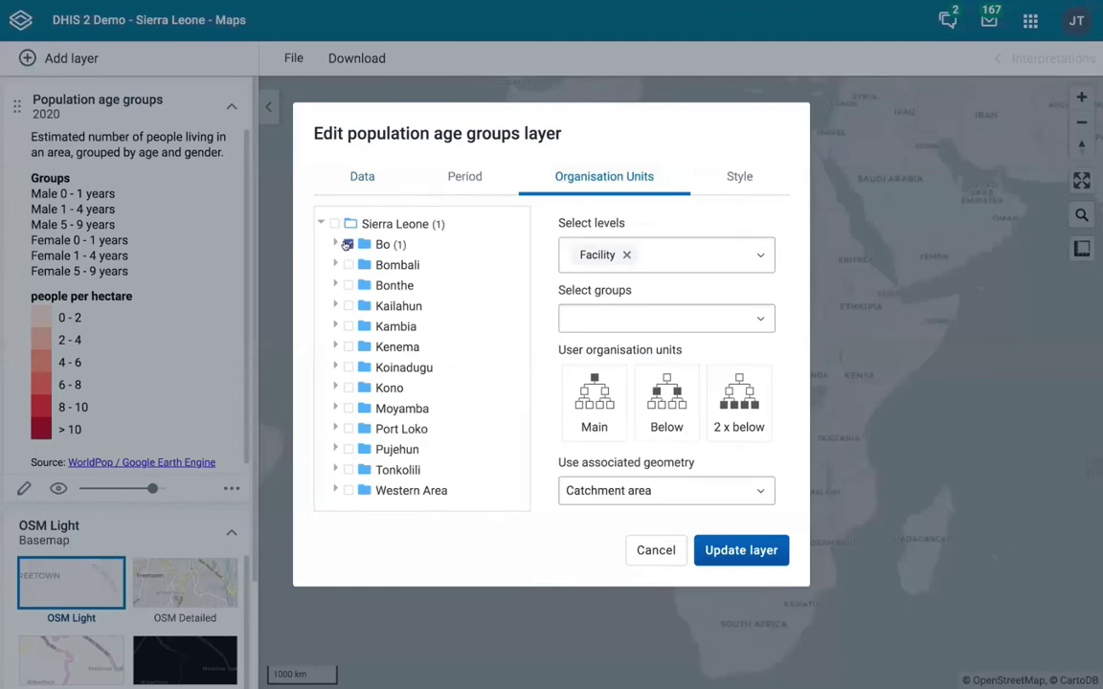
pyautogui.click(735, 551)
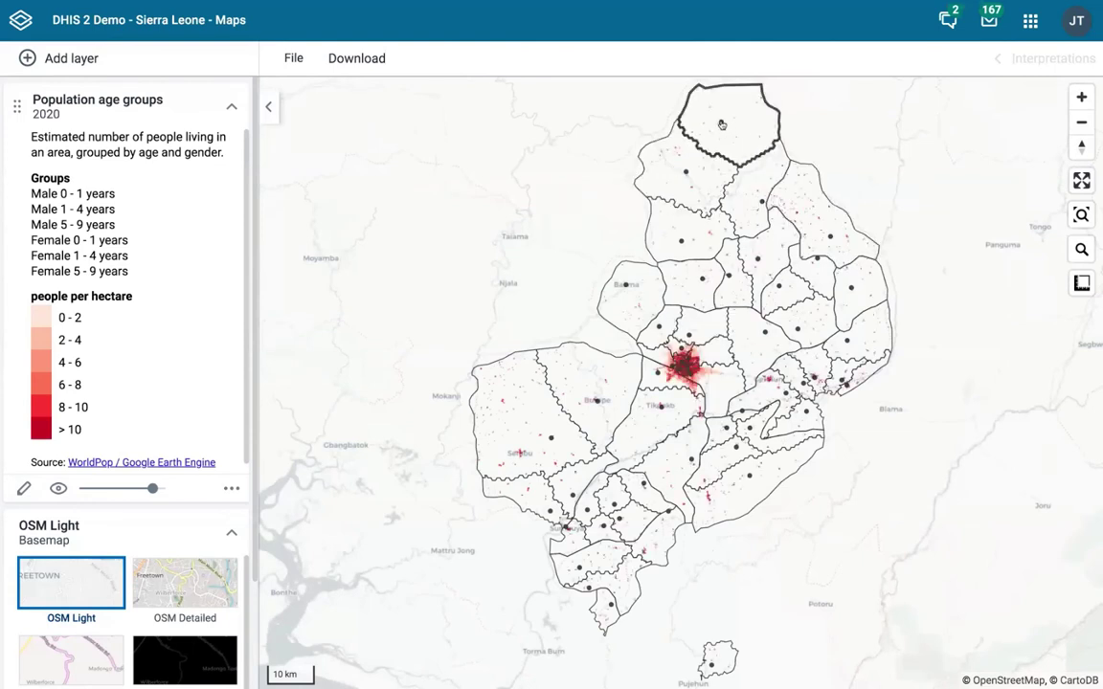
# Step: Examine the population age group figures for the Mongere CHC and Baomahun CHC catchment areas
pyautogui.click(686, 176)
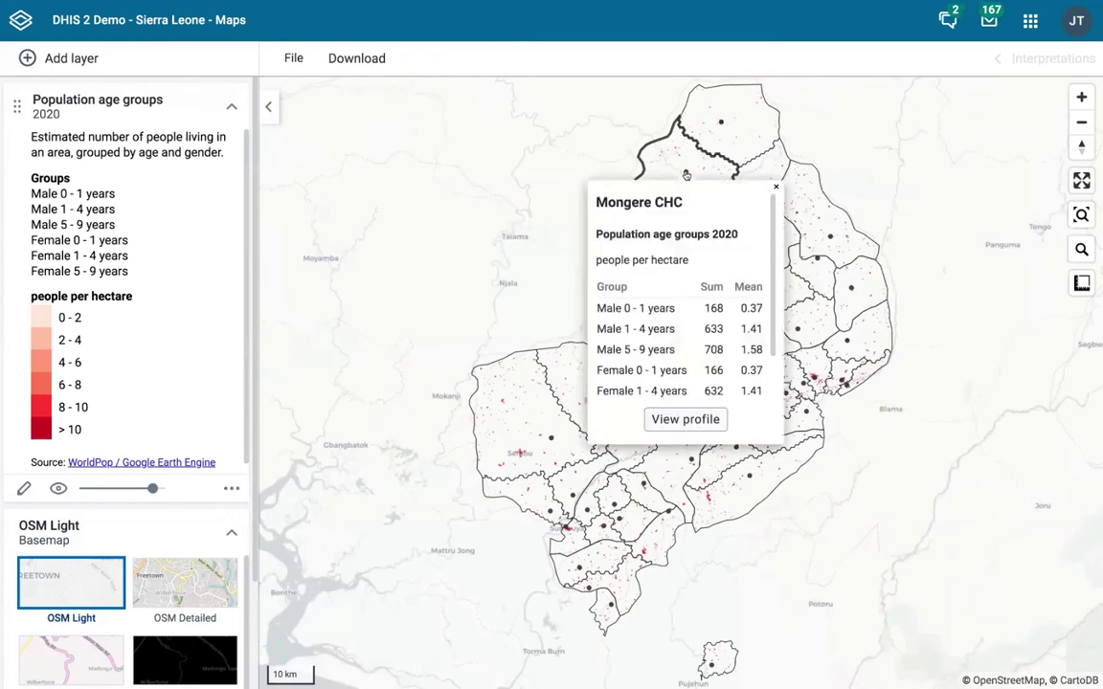
pyautogui.click(723, 125)
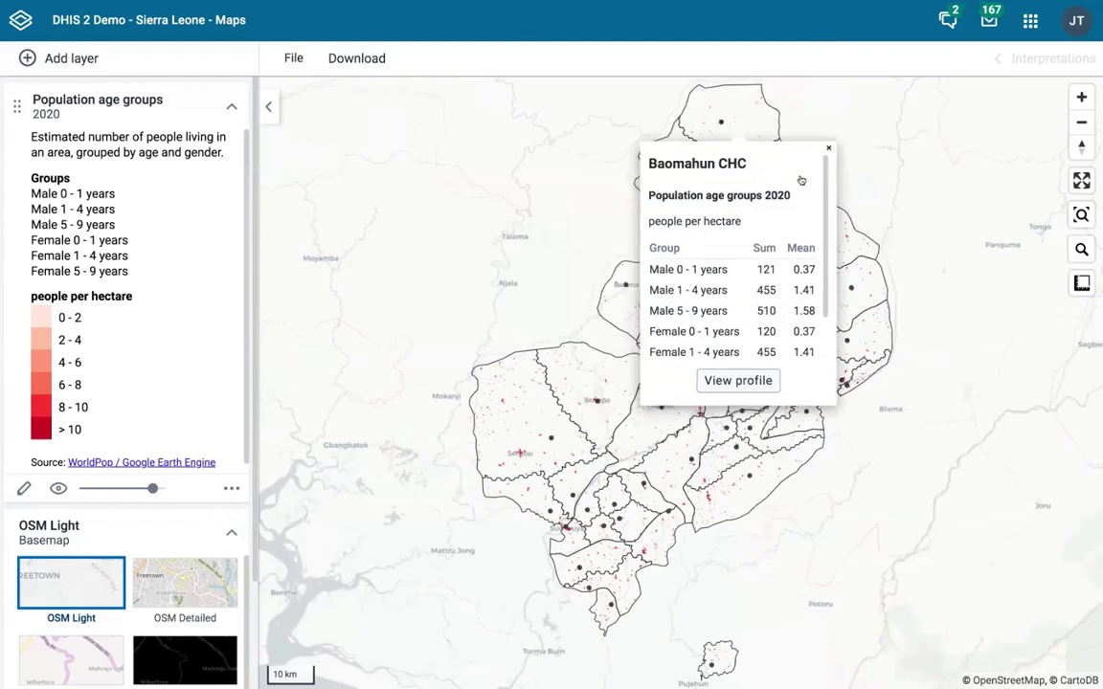
pyautogui.click(724, 127)
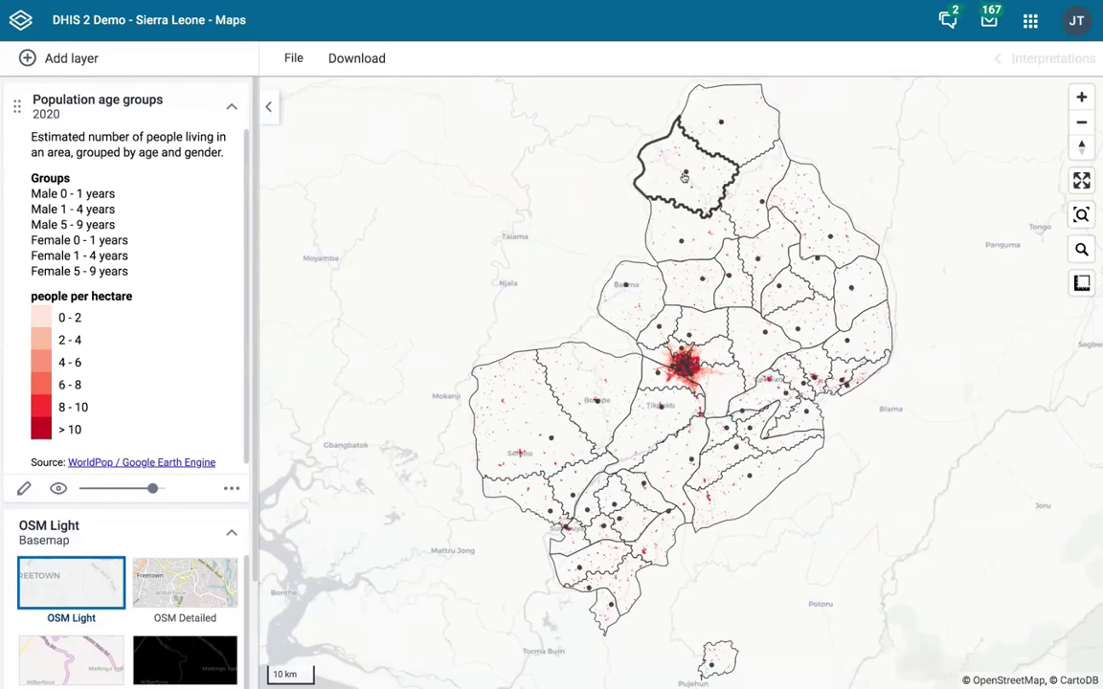
# Step: Hide the OSM Light basemap beneath the facility catchment areas
pyautogui.scroll(2, 685, 177)
pyautogui.scroll(2, 710, 181)
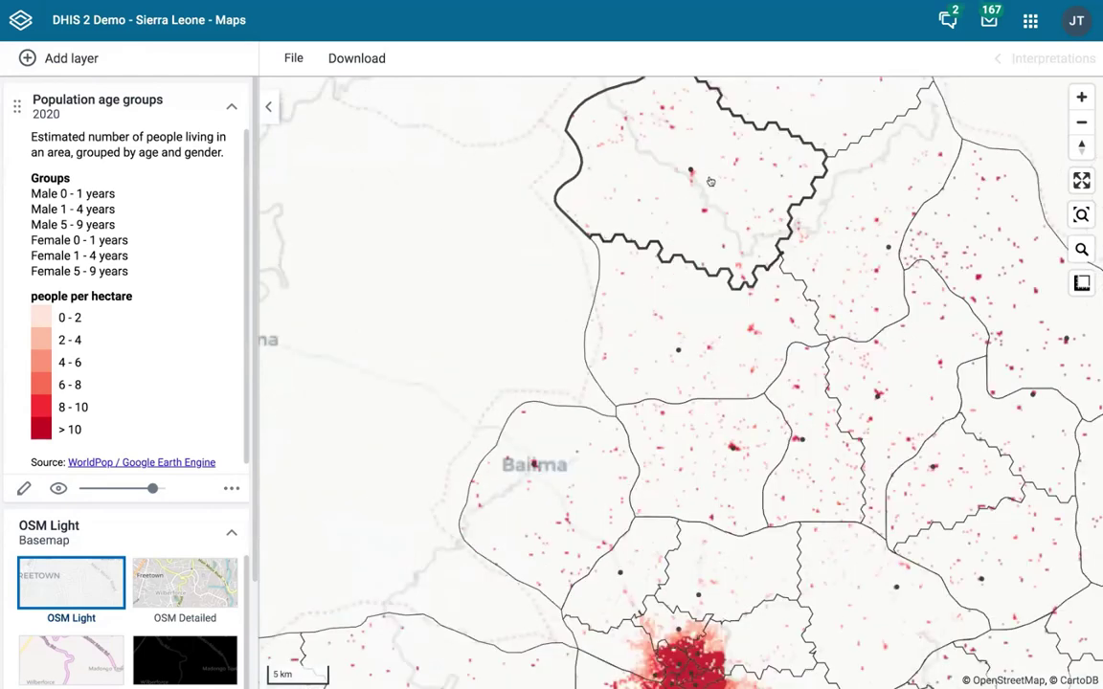
pyautogui.scroll(-2, 710, 181)
pyautogui.scroll(-1, 595, 206)
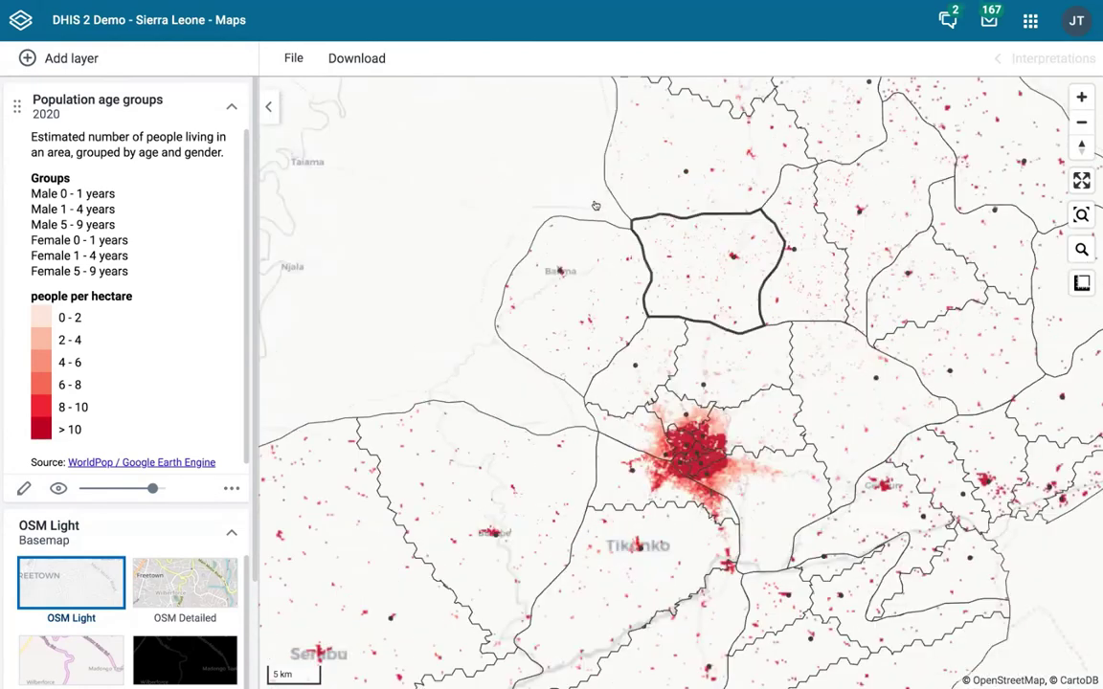
pyautogui.press('Down')
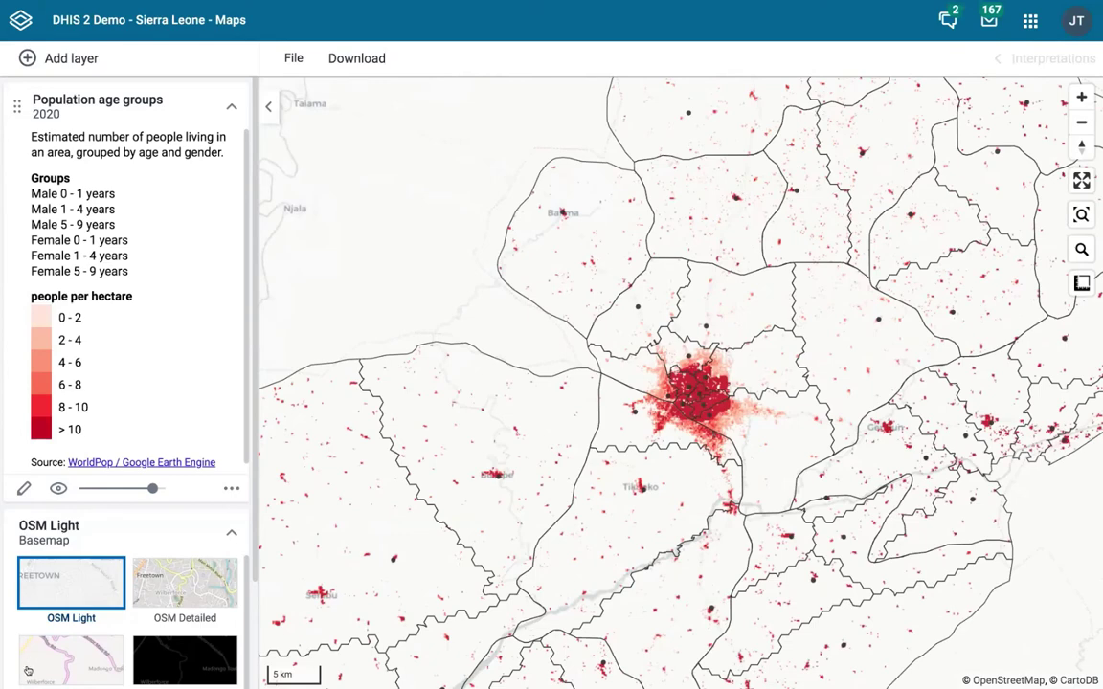
pyautogui.scroll(-1, 28, 671)
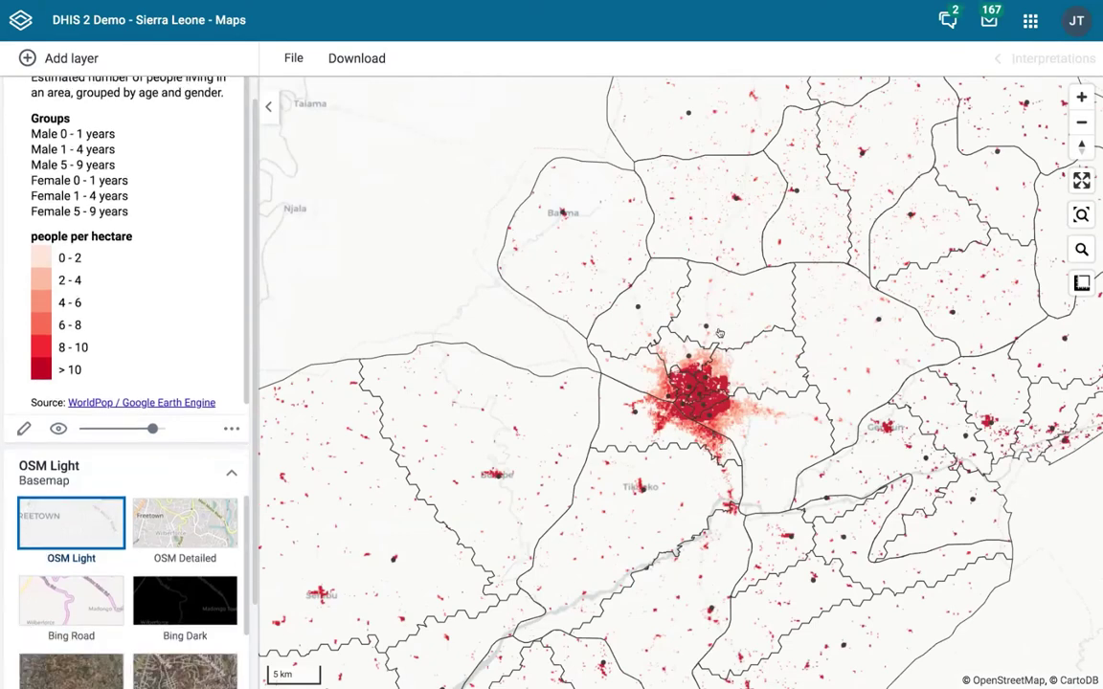
pyautogui.click(24, 672)
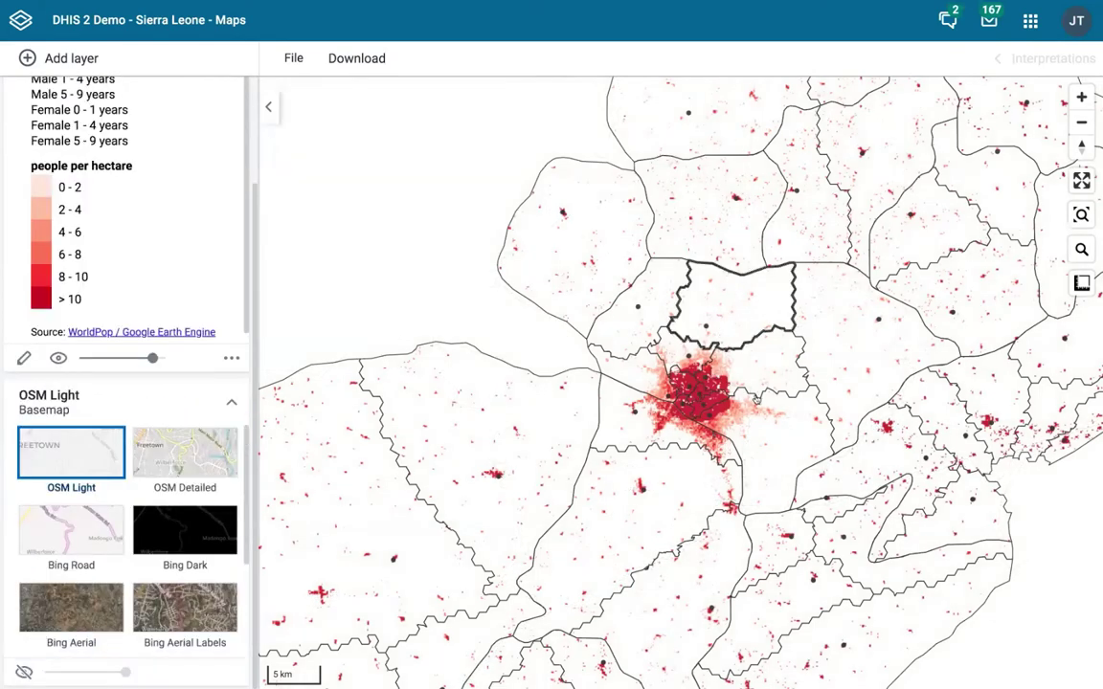
# Step: Examine the population sums and means by age group for the Gbaiima CHC catchment area
pyautogui.scroll(-2, 661, 309)
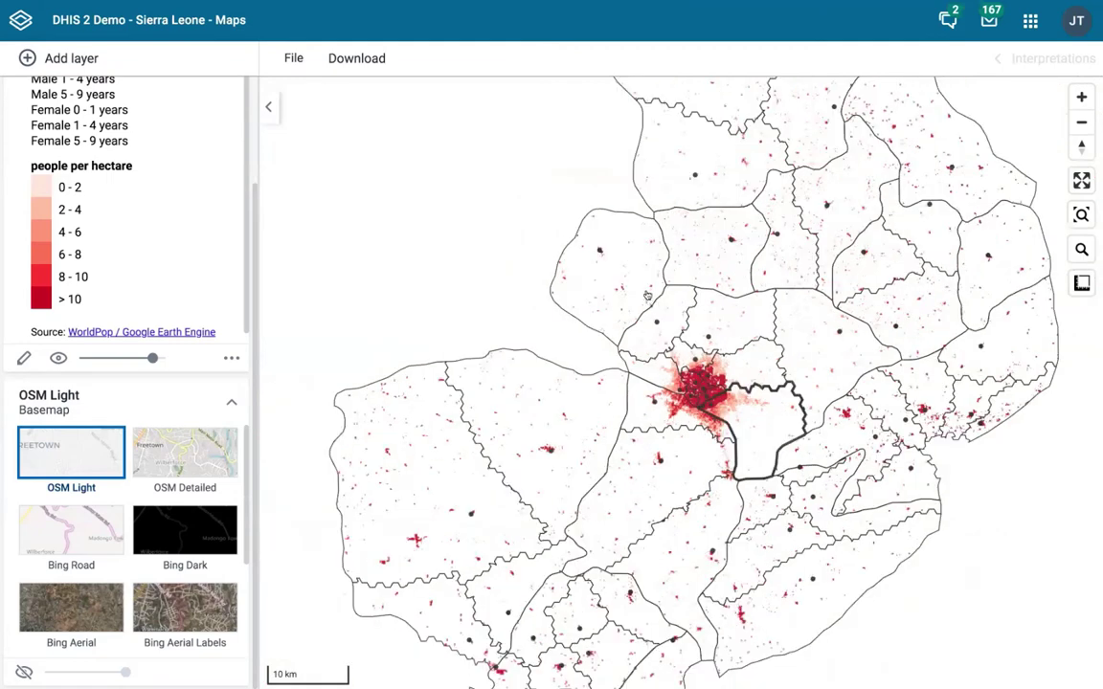
pyautogui.click(644, 294)
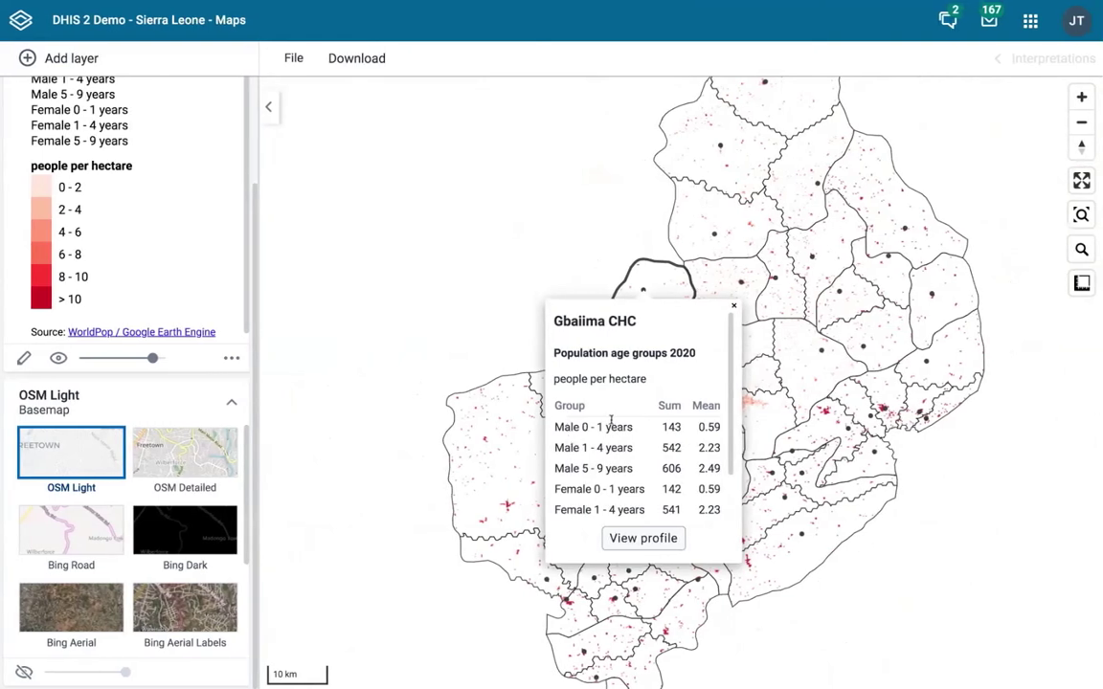
pyautogui.scroll(-1, 602, 418)
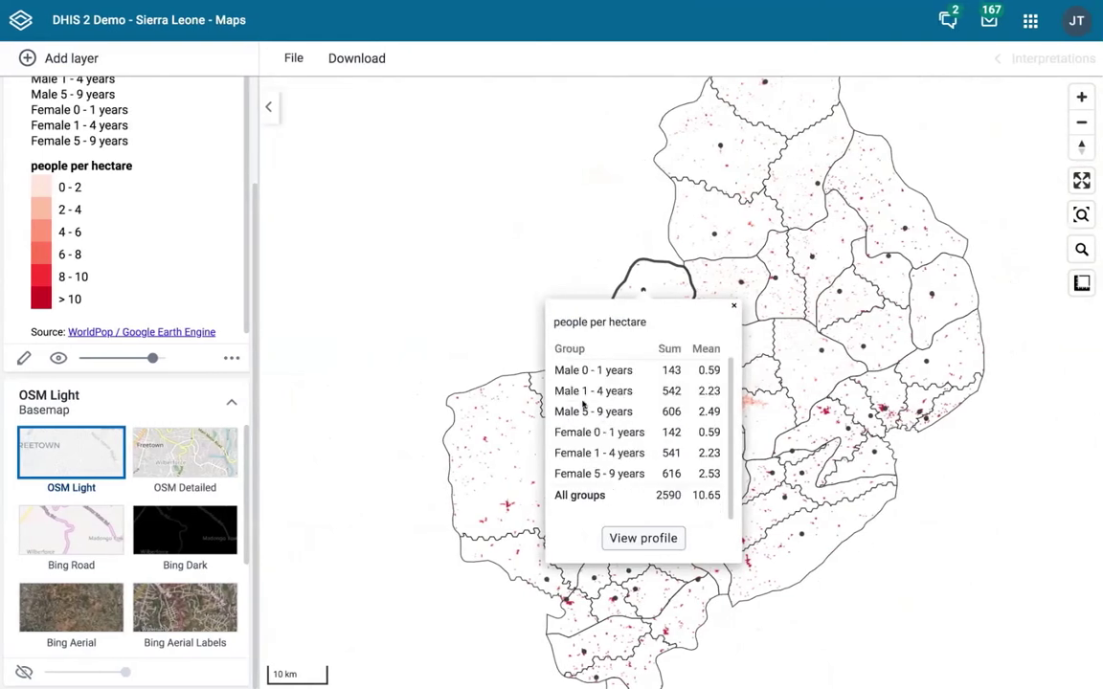
pyautogui.scroll(1, 582, 402)
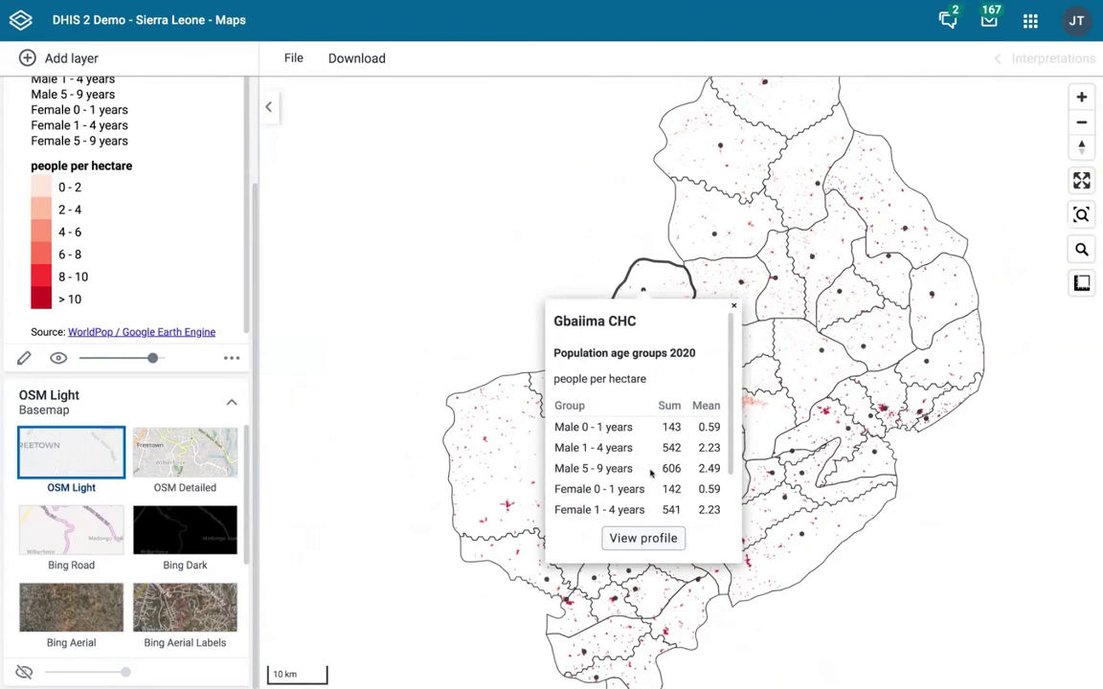
# Step: Review the organisation unit profile of Gbaiima CHC, then close the profile and the facility's population pop-up
pyautogui.scroll(-1, 596, 481)
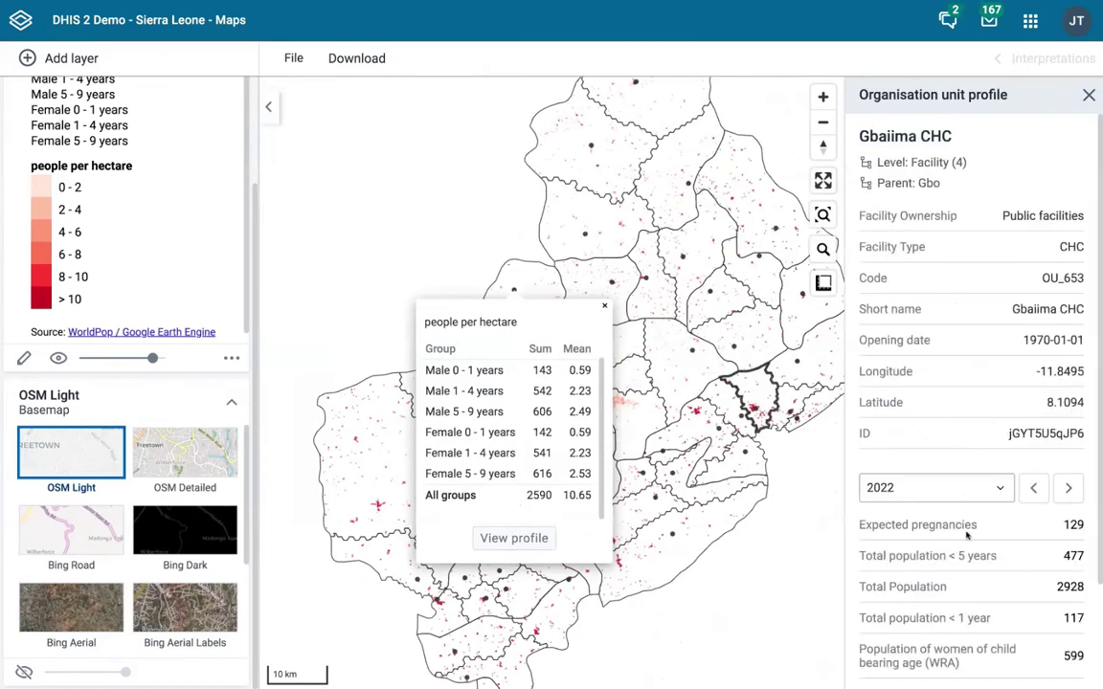
pyautogui.scroll(-2, 967, 536)
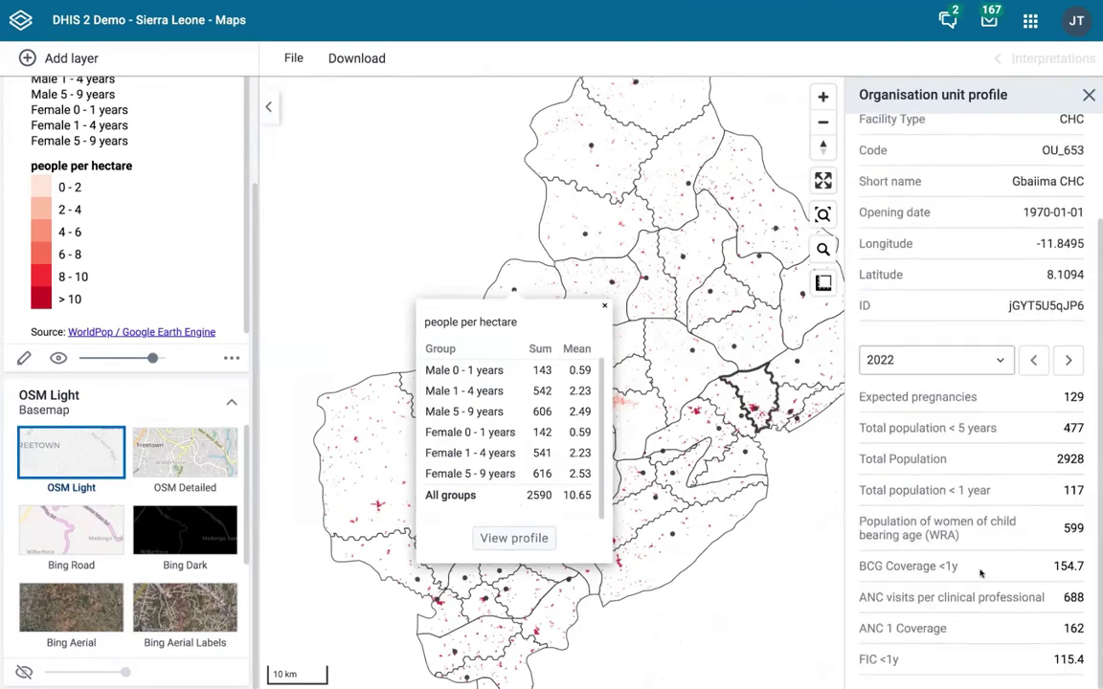
pyautogui.scroll(3, 980, 572)
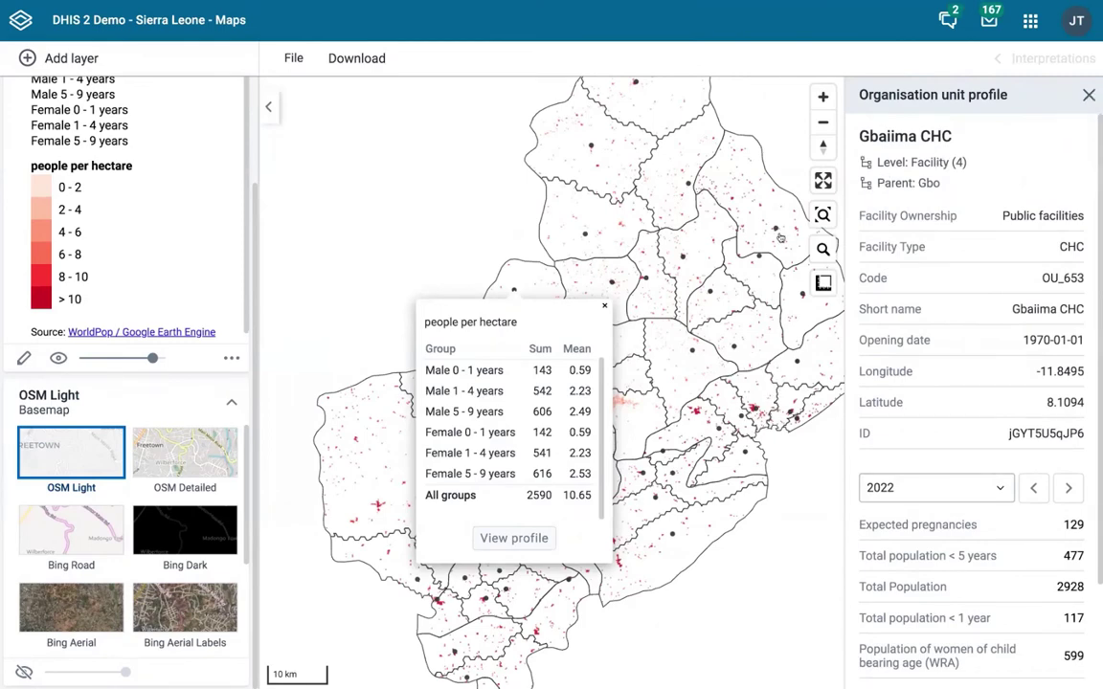
pyautogui.click(1089, 96)
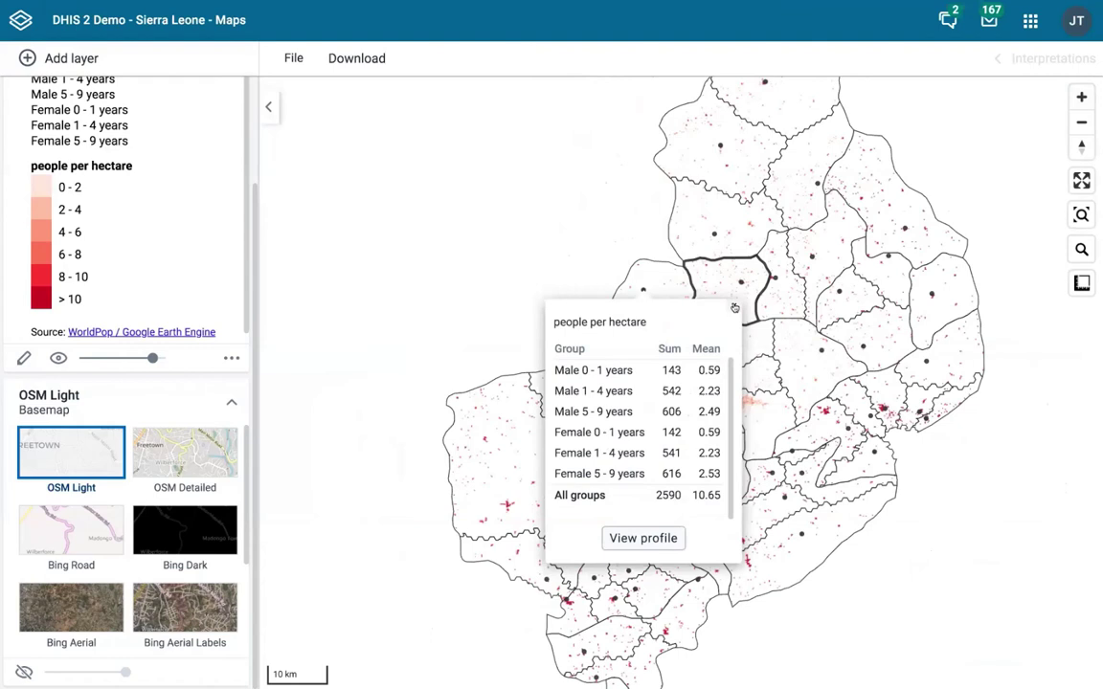
pyautogui.click(734, 307)
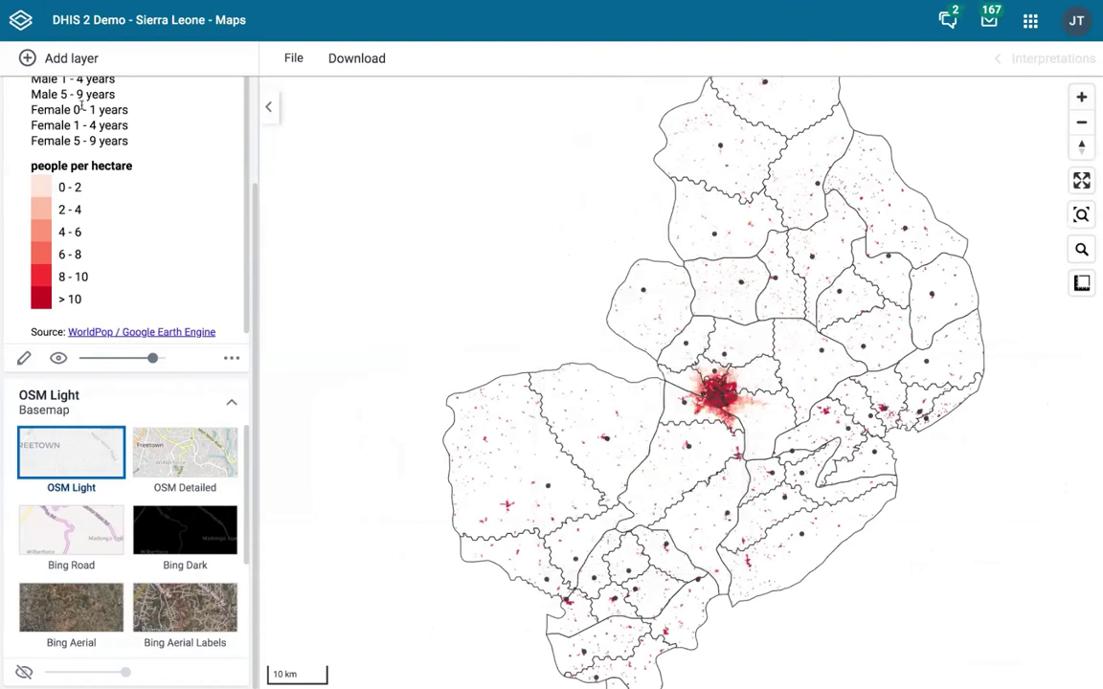
# Step: Return to the presentation and advance to the Análise 2.38 slide on organisation unit counts with indicator subExpression
pyautogui.scroll(-3, 125, 469)
pyautogui.scroll(3, 125, 469)
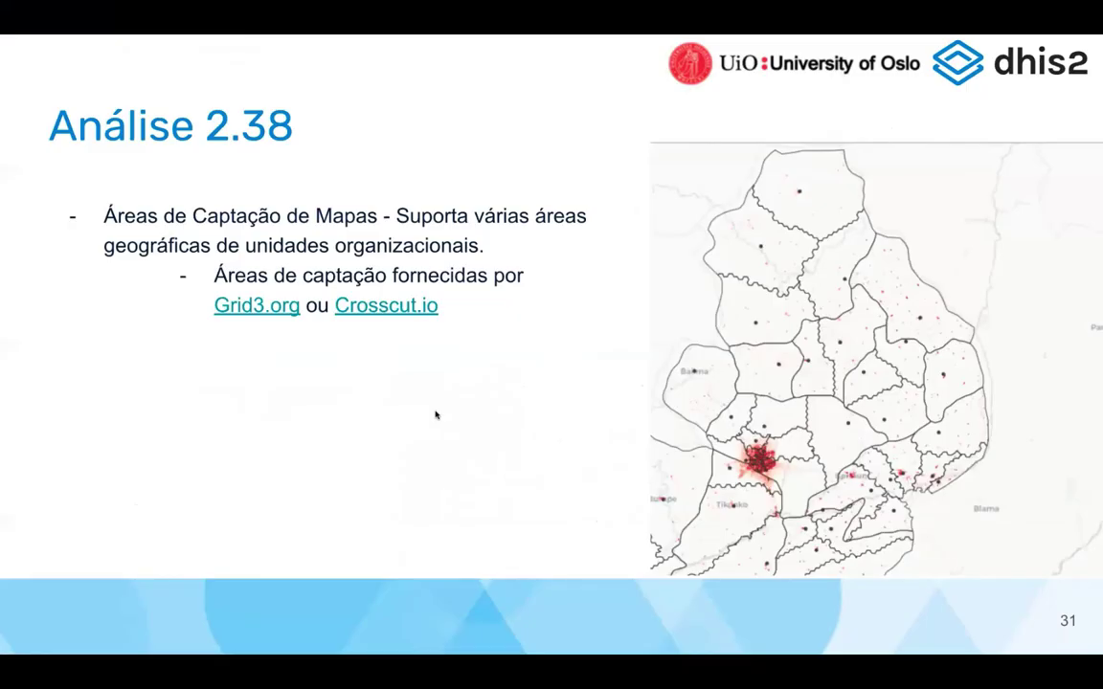
pyautogui.press('Right')
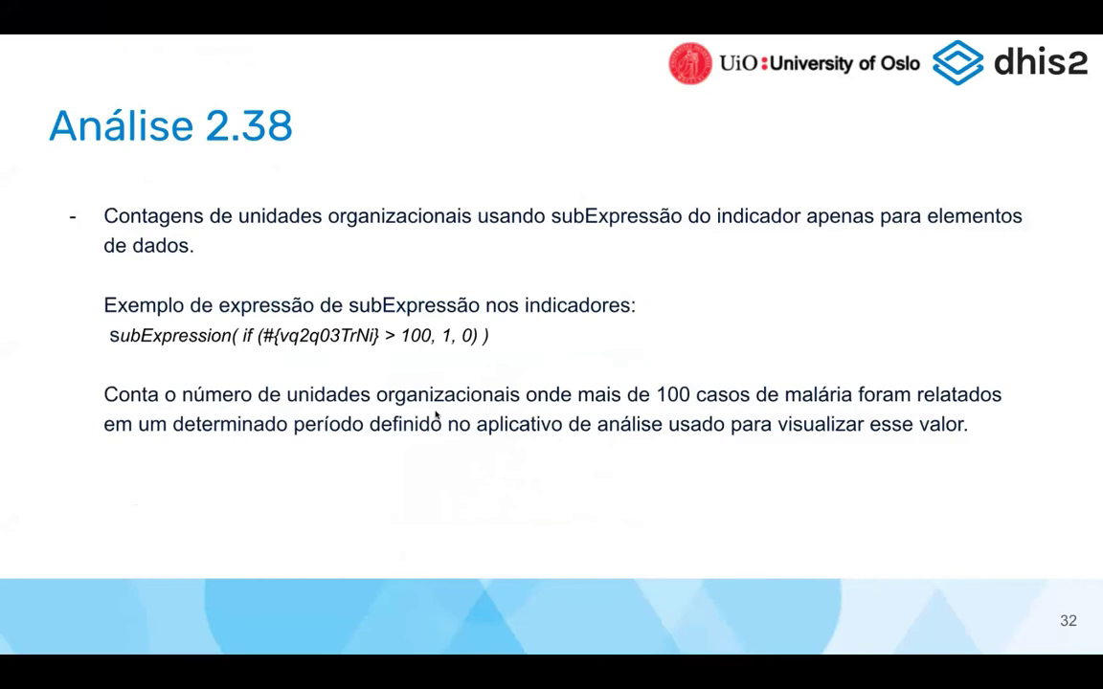